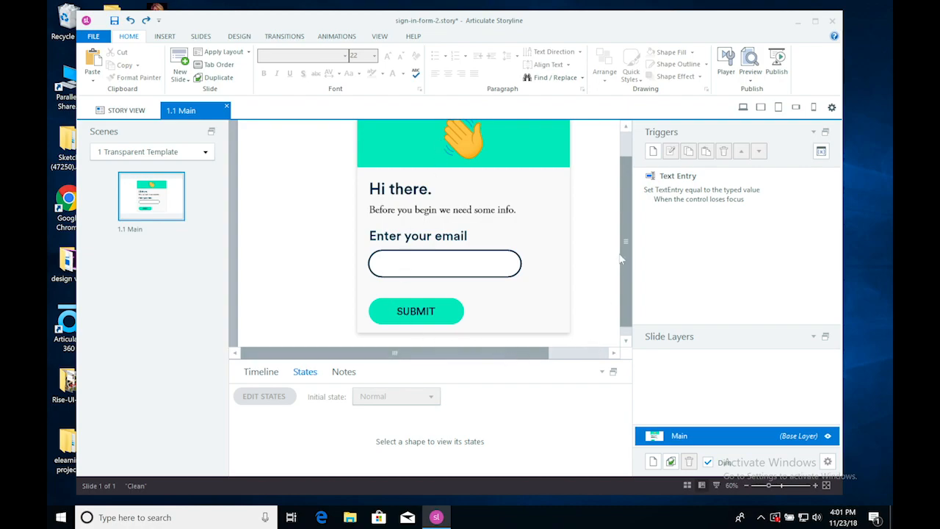
- Switch to Adobe XD to examine the sign-in mockup's button and field layout, and return to Articulate Storyline
{"action": "left_click_drag", "start_coordinate": [622, 257], "coordinate": [385, 512]}
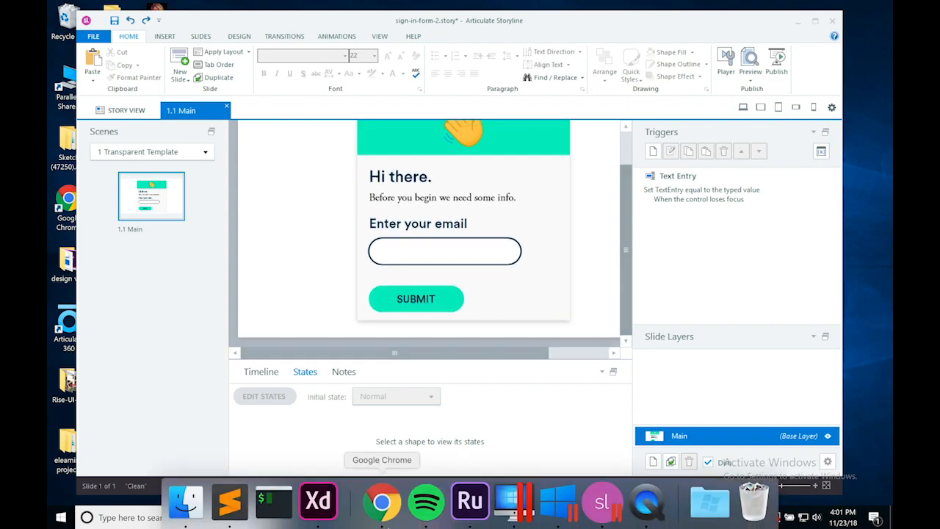
{"action": "left_click", "coordinate": [318, 501]}
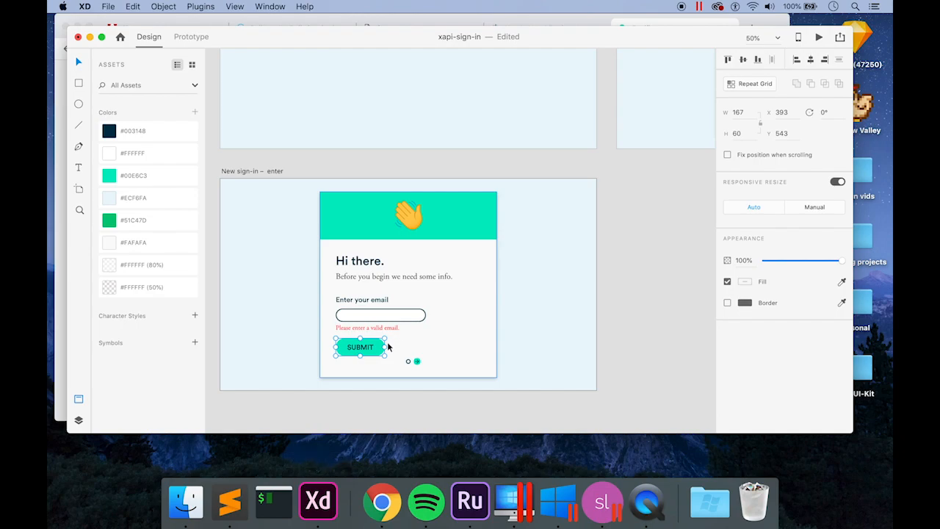
{"action": "left_click", "coordinate": [581, 350]}
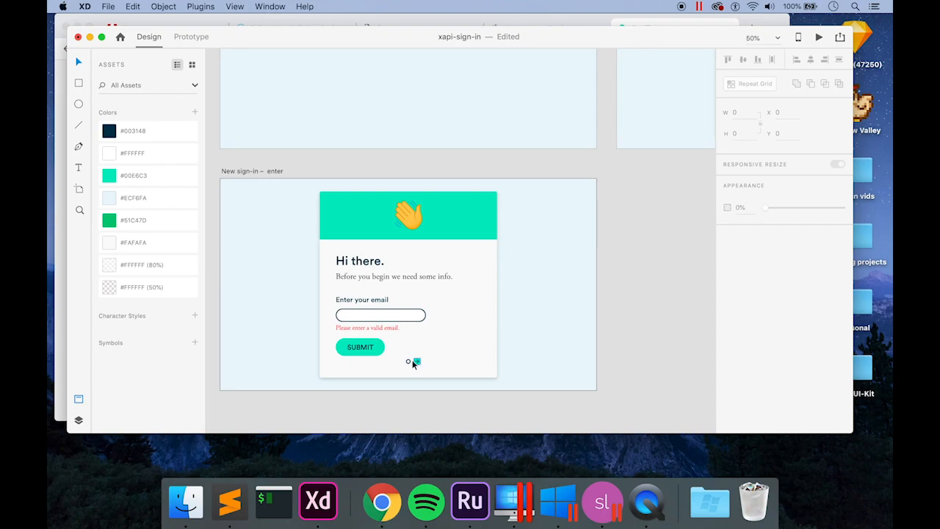
{"action": "left_click", "coordinate": [603, 502]}
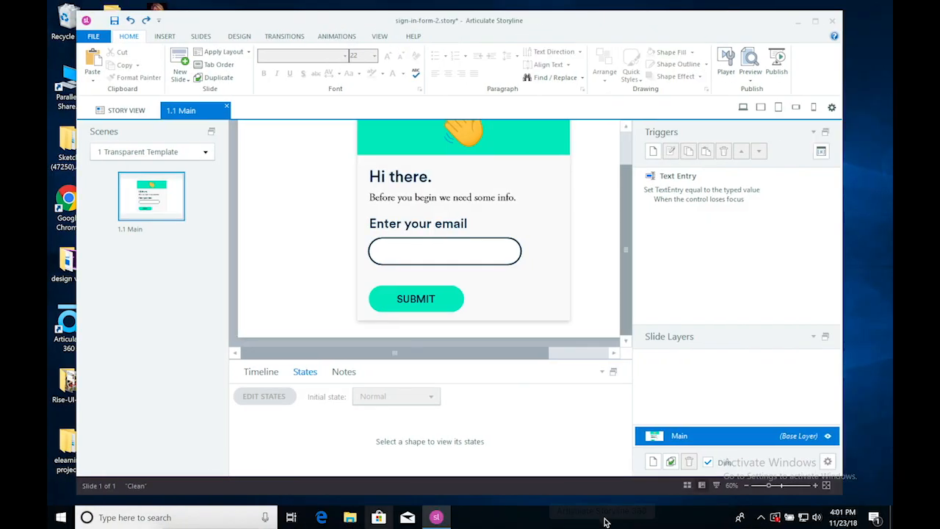
- Narrow the SUBMIT button from its right edge and move it up closer to the email field
{"action": "left_click", "coordinate": [466, 299]}
{"action": "left_click_drag", "start_coordinate": [464, 299], "coordinate": [440, 299]}
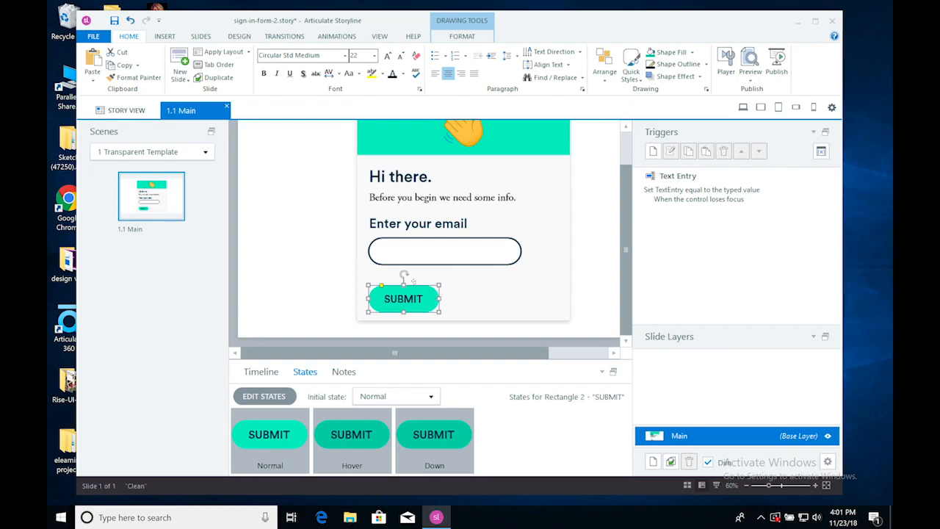
{"action": "left_click_drag", "start_coordinate": [429, 285], "coordinate": [428, 279]}
{"action": "key", "text": "ctrl+z"}
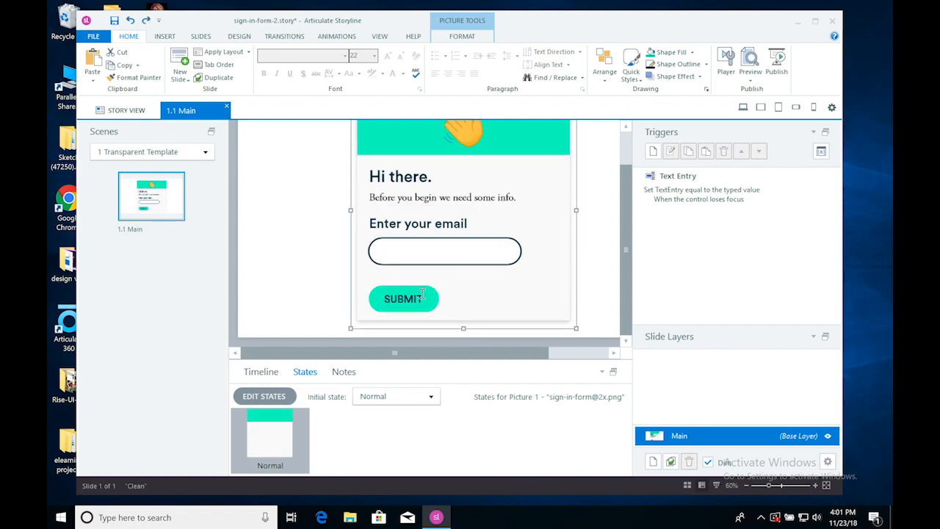
{"action": "left_click", "coordinate": [423, 294]}
{"action": "left_click_drag", "start_coordinate": [422, 278], "coordinate": [421, 273]}
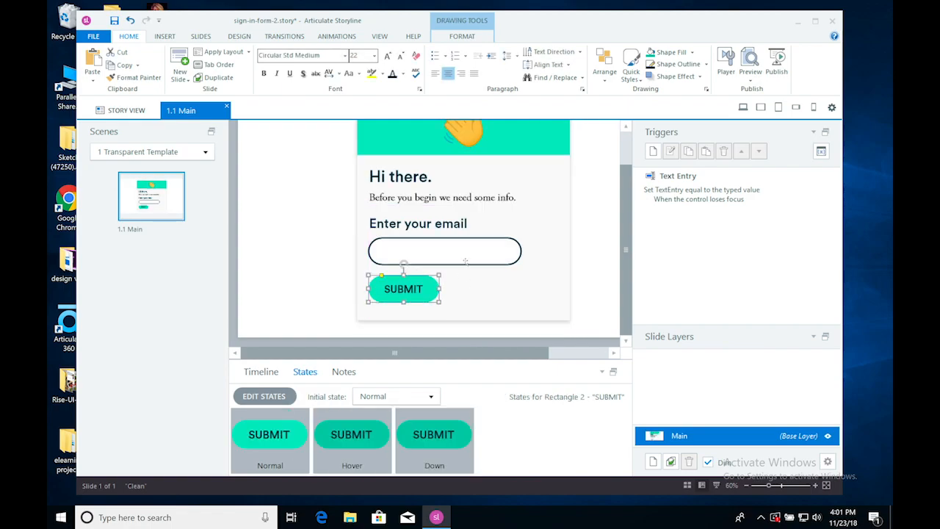
- Nudge the "Hi there." heading, intro text, email label and email field with its outline upward together
{"action": "left_click", "coordinate": [416, 181]}
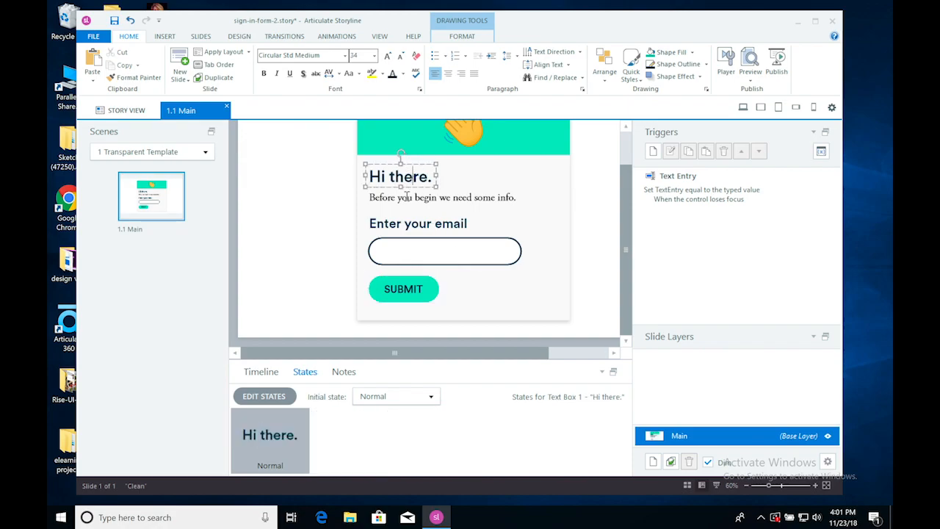
{"action": "left_click", "coordinate": [408, 198], "text": "shift"}
{"action": "left_click", "coordinate": [402, 226], "text": "shift"}
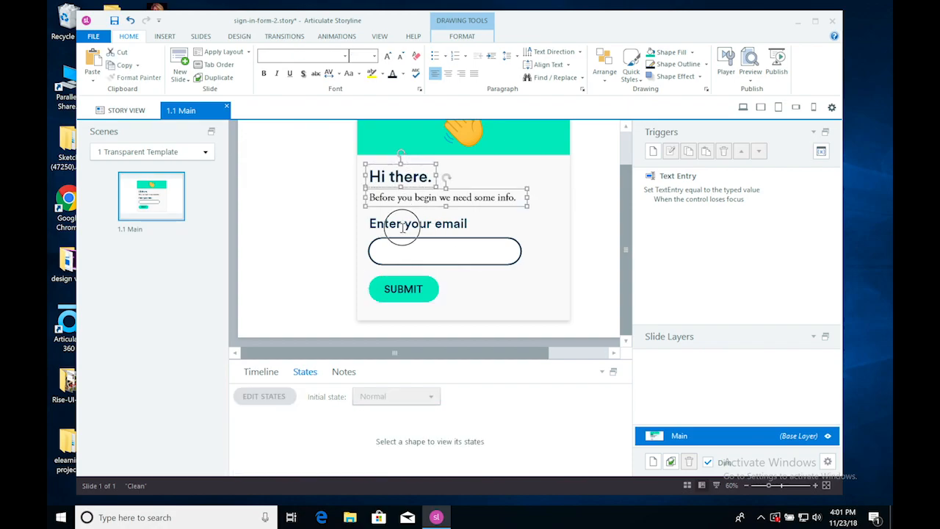
{"action": "left_click", "coordinate": [403, 252], "text": "shift"}
{"action": "left_click", "coordinate": [521, 253], "text": "shift"}
{"action": "key", "text": "Up"}
{"action": "key", "text": "Up"}
{"action": "key", "text": "Up"}
{"action": "key", "text": "Up"}
{"action": "key", "text": "Up"}
{"action": "key", "text": "Up"}
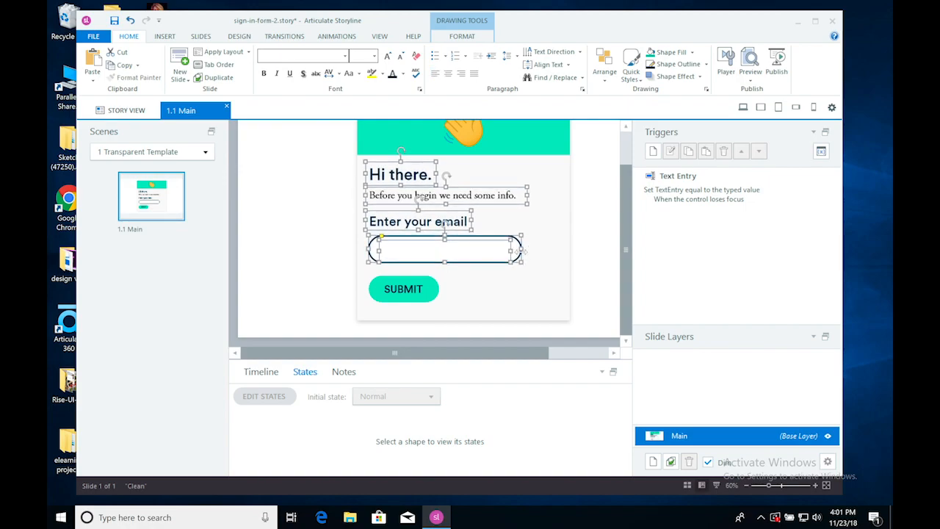
{"action": "key", "text": "Up"}
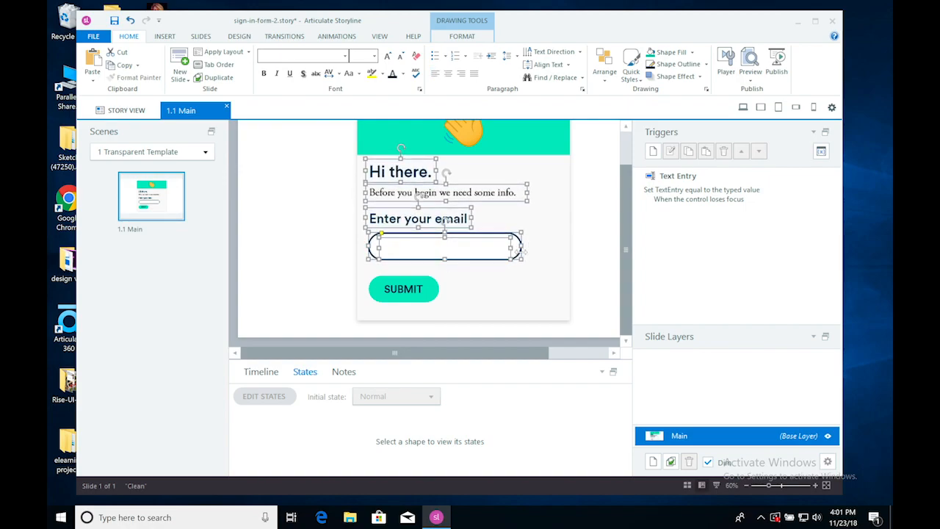
{"action": "left_click_drag", "start_coordinate": [622, 253], "coordinate": [625, 249]}
{"action": "left_click", "coordinate": [446, 307]}
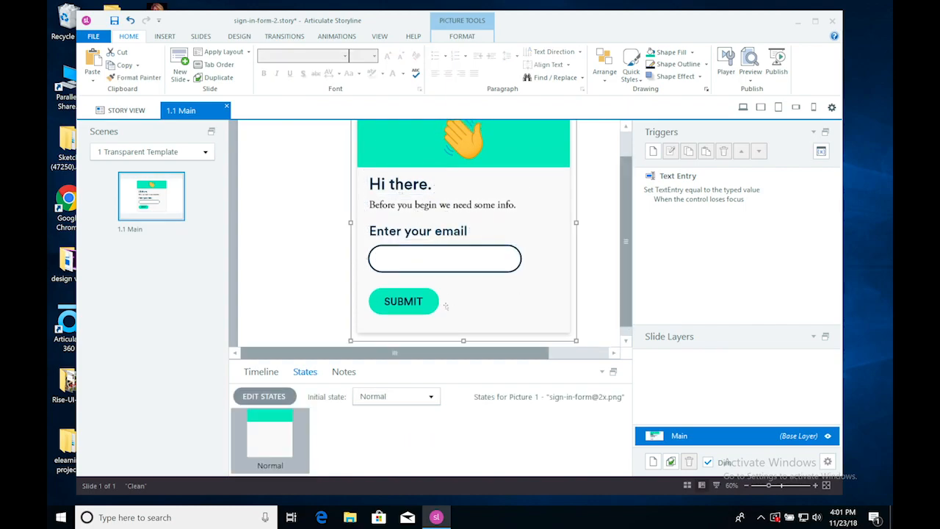
- Compare the "Hi there." heading's font settings with those in the Adobe XD mockup, and return to Articulate Storyline
{"action": "left_click", "coordinate": [434, 205]}
{"action": "left_click", "coordinate": [405, 185]}
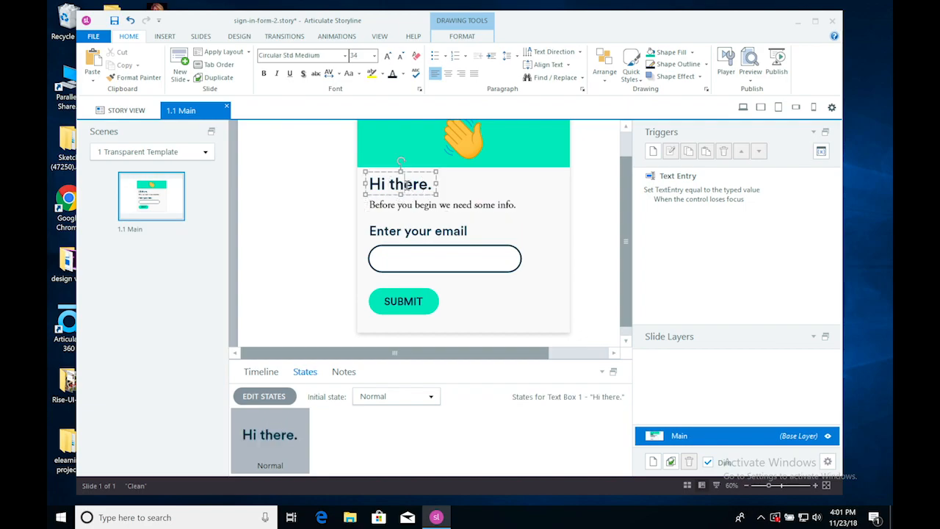
{"action": "mouse_move", "coordinate": [559, 526]}
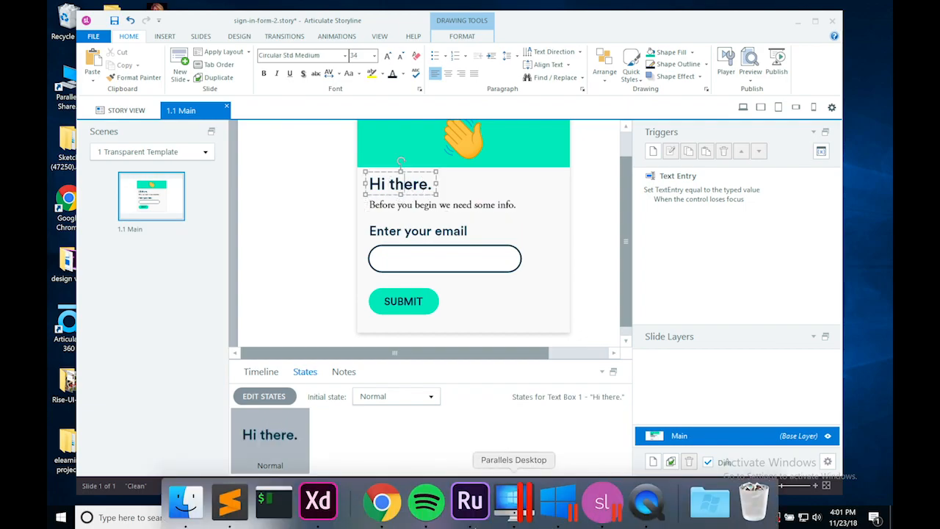
{"action": "left_click", "coordinate": [318, 501]}
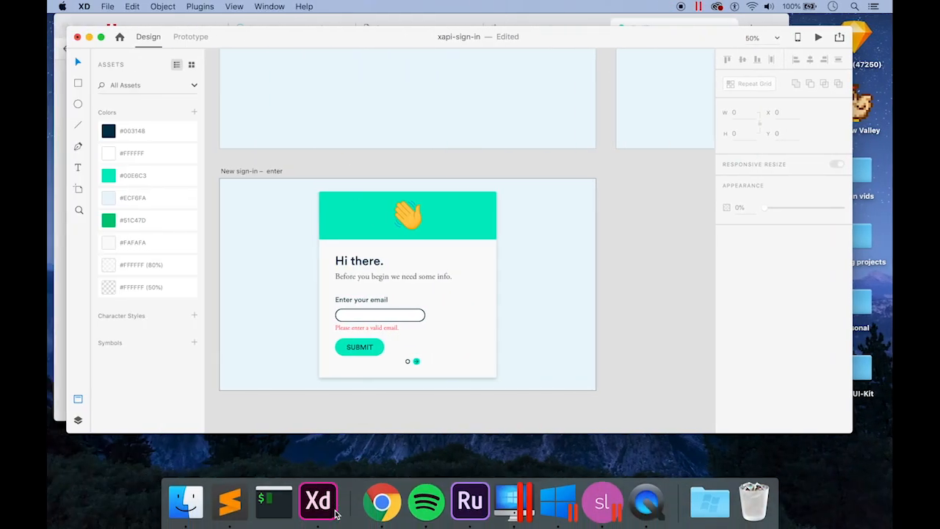
{"action": "left_click", "coordinate": [373, 263]}
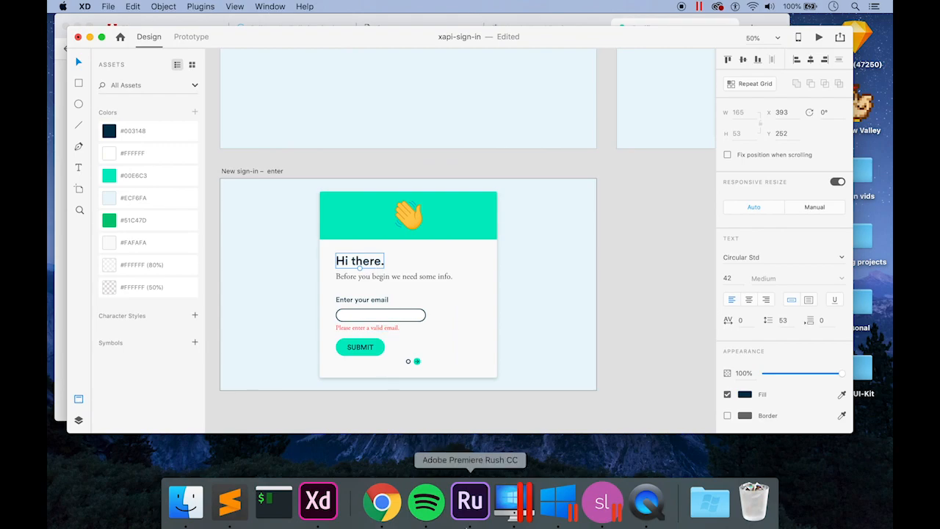
{"action": "left_click", "coordinate": [602, 502]}
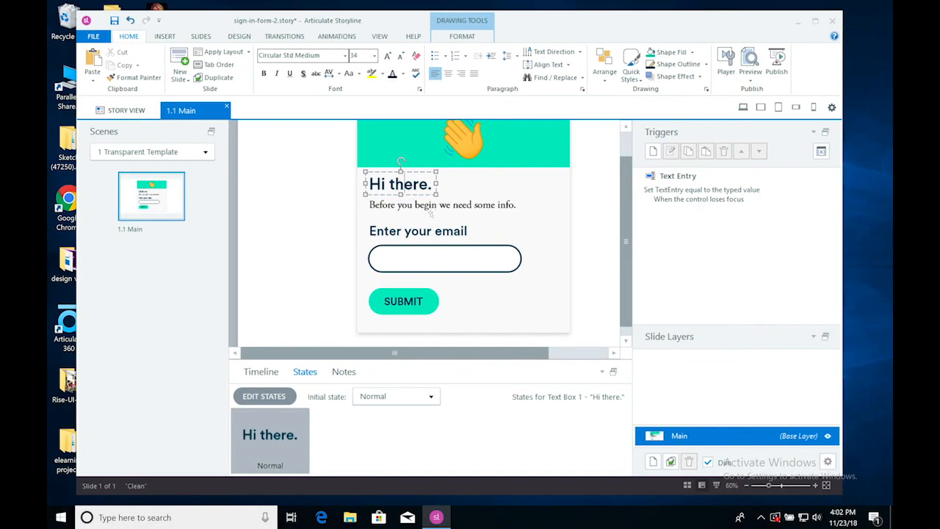
- Set the font size of the "Enter your email" label to 24
{"action": "left_click", "coordinate": [415, 230]}
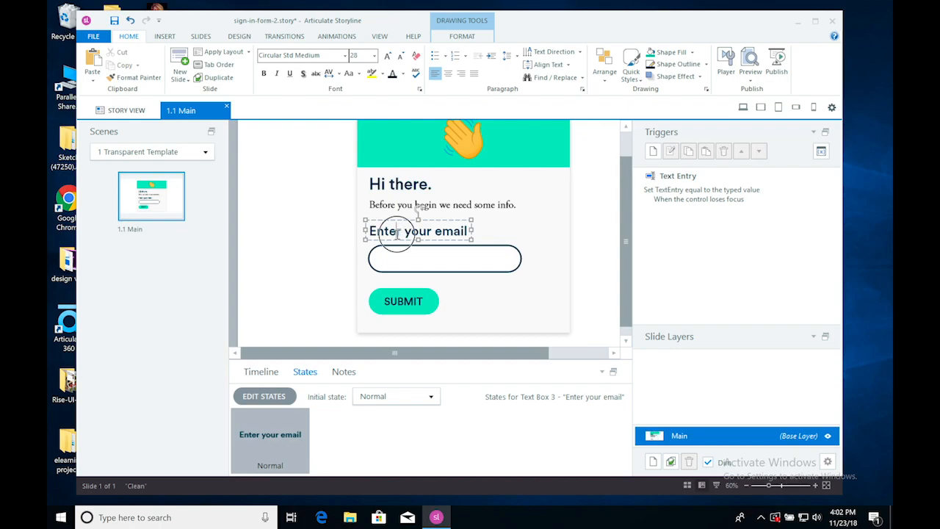
{"action": "triple_click", "coordinate": [400, 227]}
{"action": "left_click", "coordinate": [362, 56]}
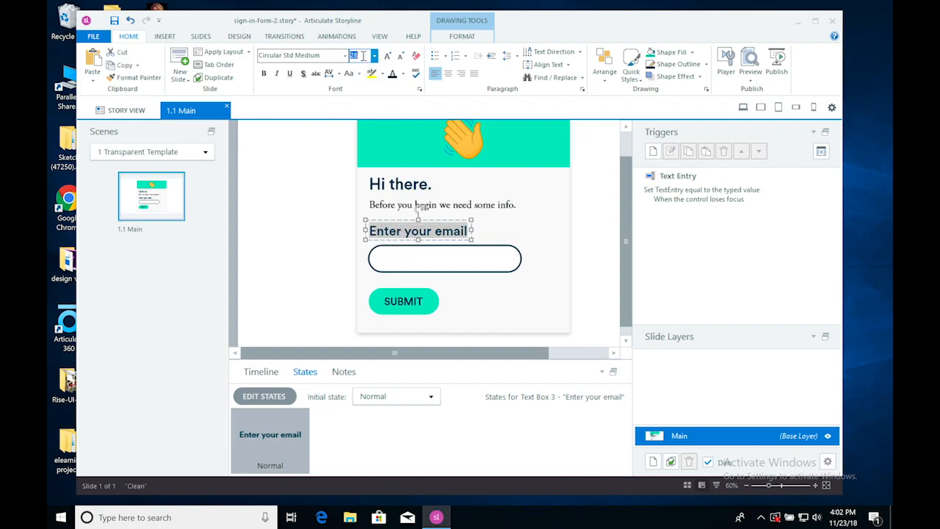
{"action": "type", "text": "24"}
{"action": "key", "text": "Return"}
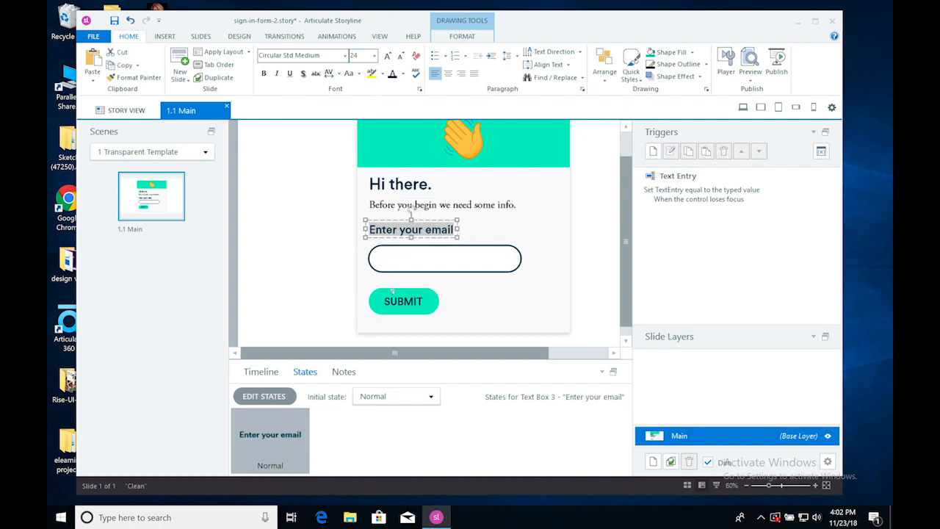
{"action": "left_click", "coordinate": [397, 301]}
{"action": "double_click", "coordinate": [402, 301]}
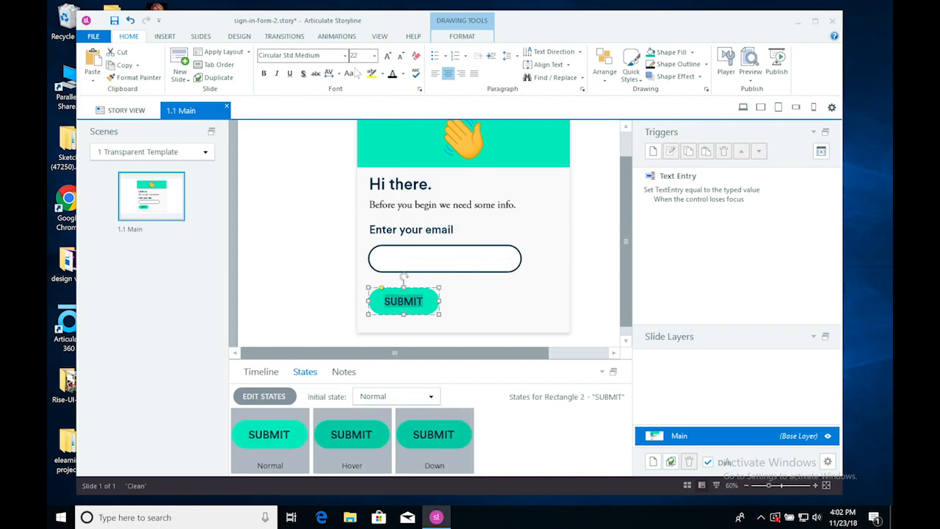
{"action": "left_click", "coordinate": [404, 229]}
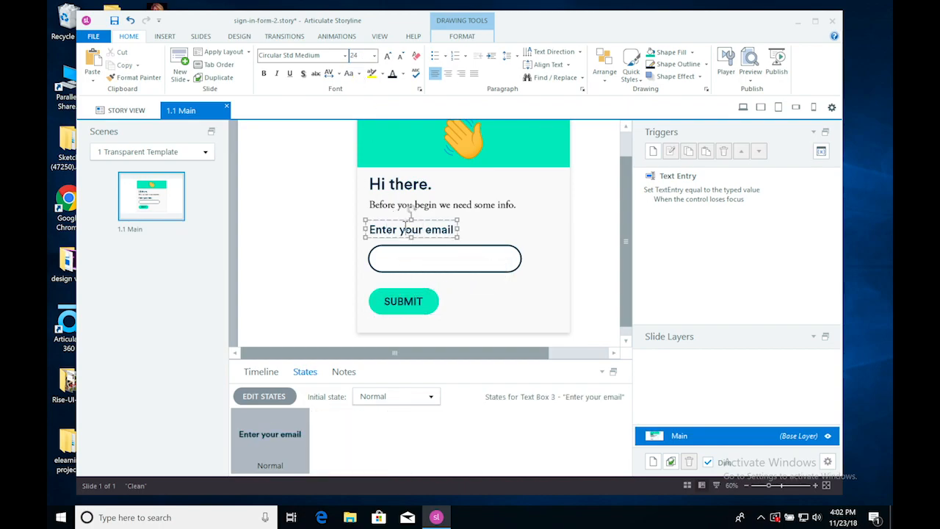
{"action": "left_click", "coordinate": [403, 265]}
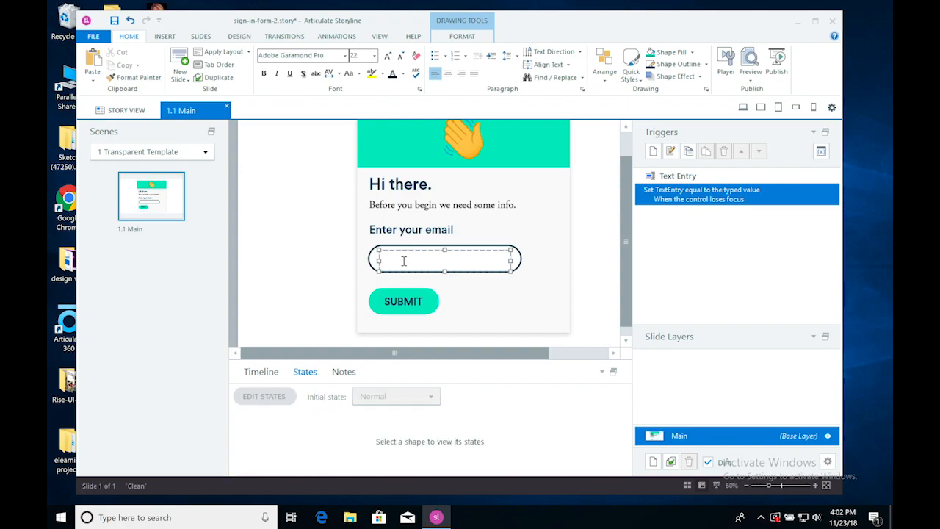
{"action": "left_click", "coordinate": [374, 256], "text": "shift"}
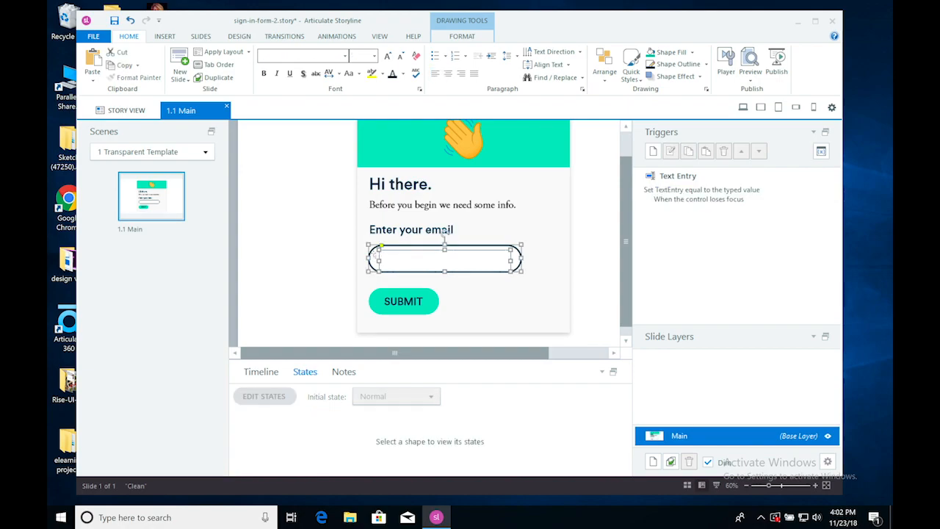
{"action": "left_click", "coordinate": [399, 231]}
{"action": "left_click", "coordinate": [369, 258], "text": "shift"}
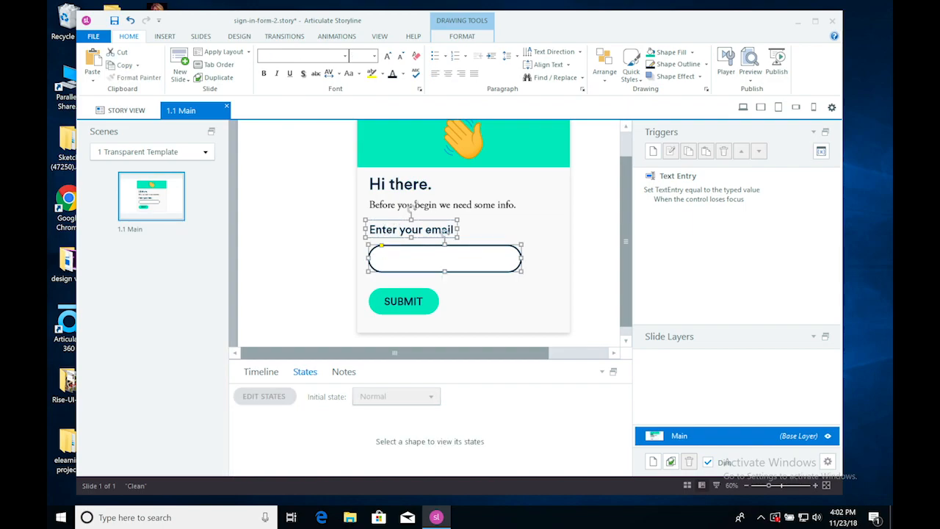
- Shift the "Enter your email" label slightly right, and left-align it with the intro text above
{"action": "left_click", "coordinate": [441, 230]}
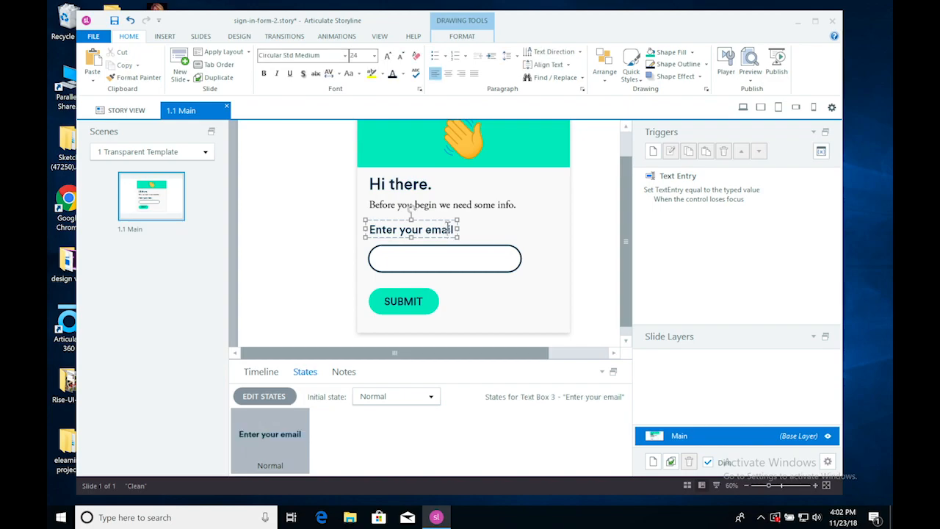
{"action": "left_click_drag", "start_coordinate": [445, 218], "coordinate": [454, 218]}
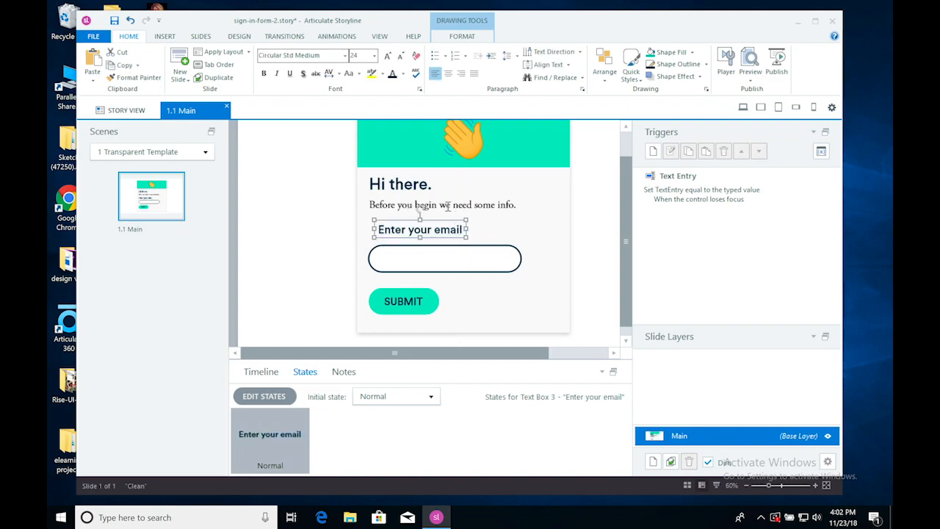
{"action": "left_click", "coordinate": [418, 205]}
{"action": "left_click", "coordinate": [392, 228], "text": "shift"}
{"action": "left_click", "coordinate": [462, 36]}
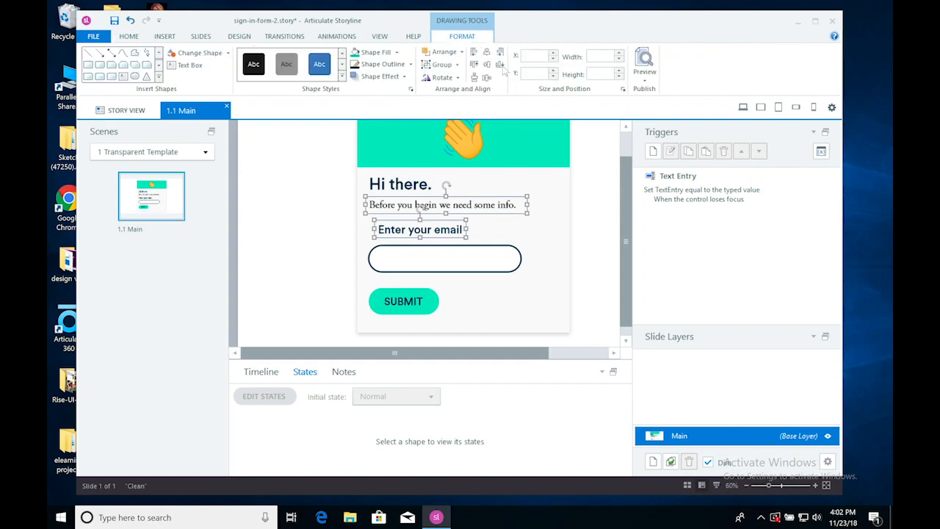
{"action": "left_click", "coordinate": [486, 52]}
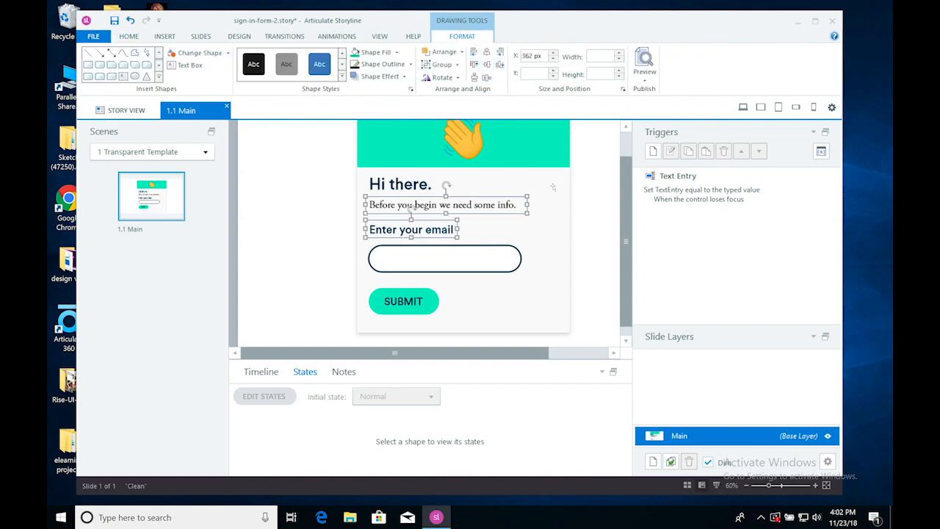
- Nudge the email entry field and its rounded outline up together, closer to the "Enter your email" label
{"action": "left_click", "coordinate": [454, 265]}
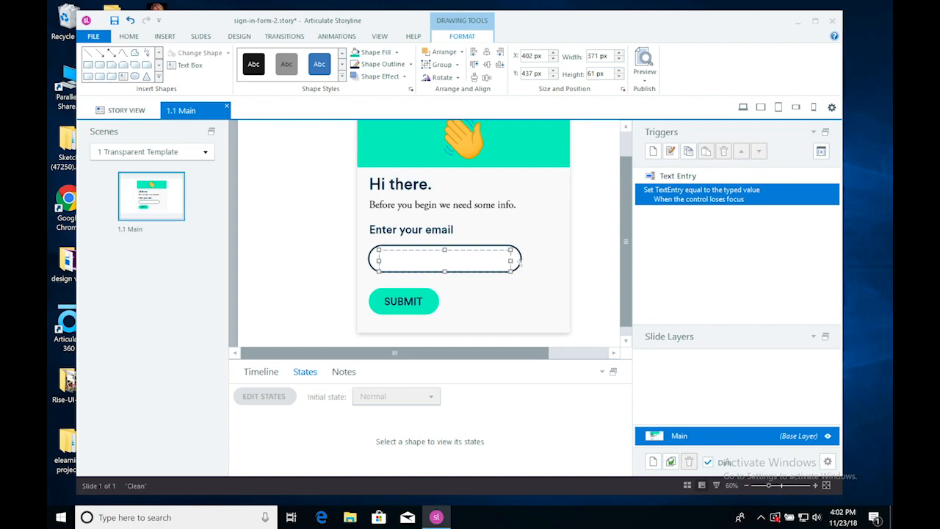
{"action": "left_click", "coordinate": [519, 262], "text": "shift"}
{"action": "key", "text": "Up"}
{"action": "key", "text": "Up"}
{"action": "key", "text": "Up"}
{"action": "key", "text": "Up"}
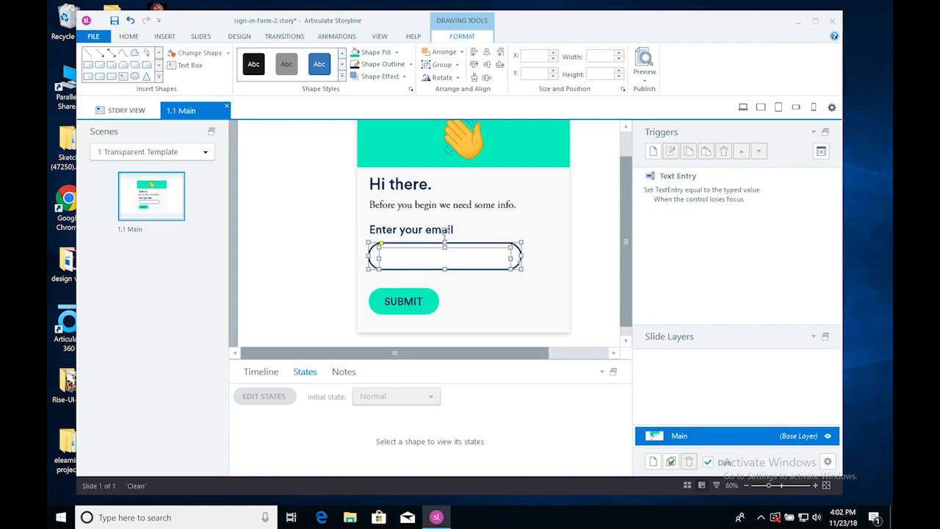
- Move the SUBMIT button up beneath the email field and left-align it with the field's rounded outline
{"action": "left_click_drag", "start_coordinate": [416, 308], "coordinate": [418, 280]}
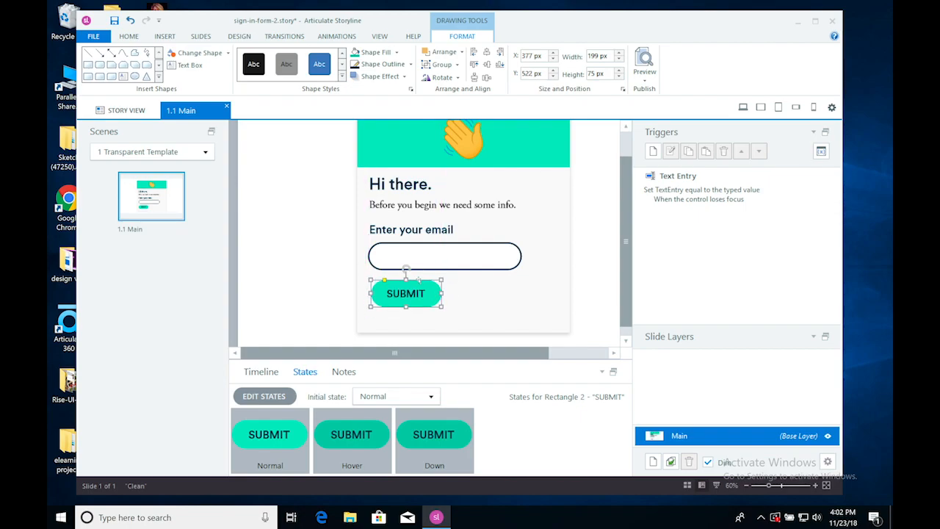
{"action": "left_click", "coordinate": [461, 255], "text": "shift"}
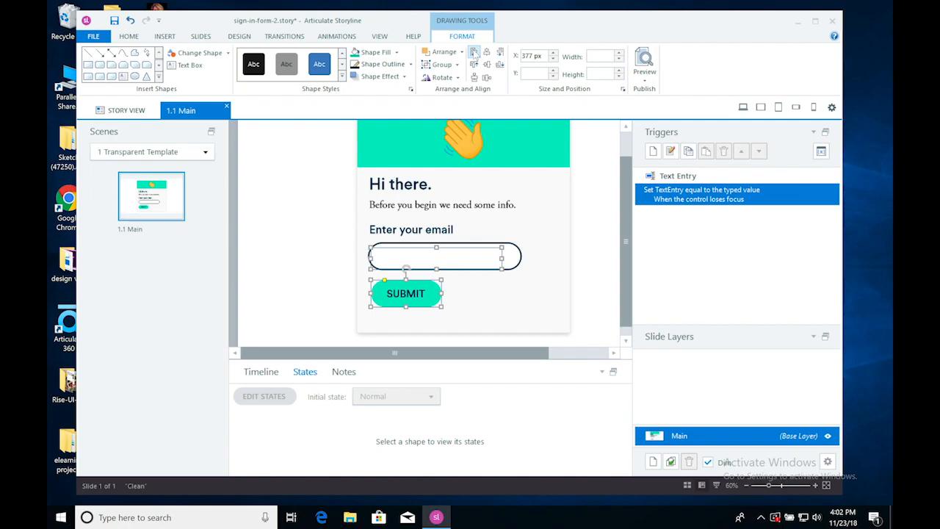
{"action": "left_click", "coordinate": [521, 258]}
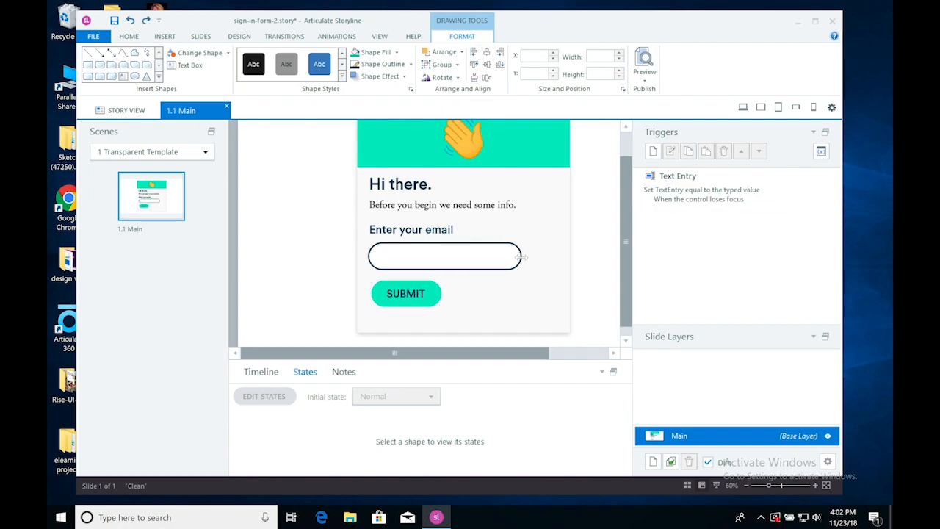
{"action": "left_click", "coordinate": [521, 256]}
{"action": "left_click", "coordinate": [415, 302], "text": "shift"}
{"action": "left_click", "coordinate": [474, 56]}
{"action": "left_click", "coordinate": [585, 242]}
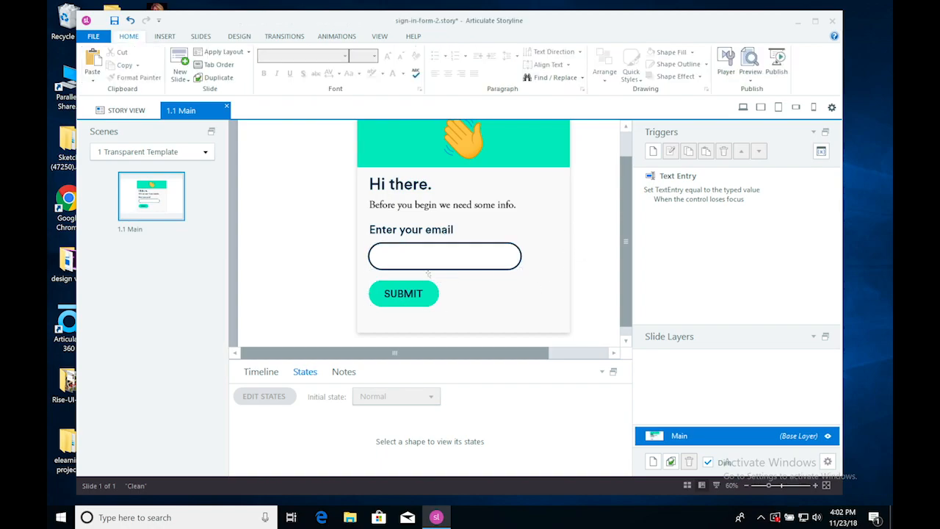
- Set the font size of the "Enter your email" label to 22, matching the SUBMIT button text
{"action": "left_click", "coordinate": [419, 230]}
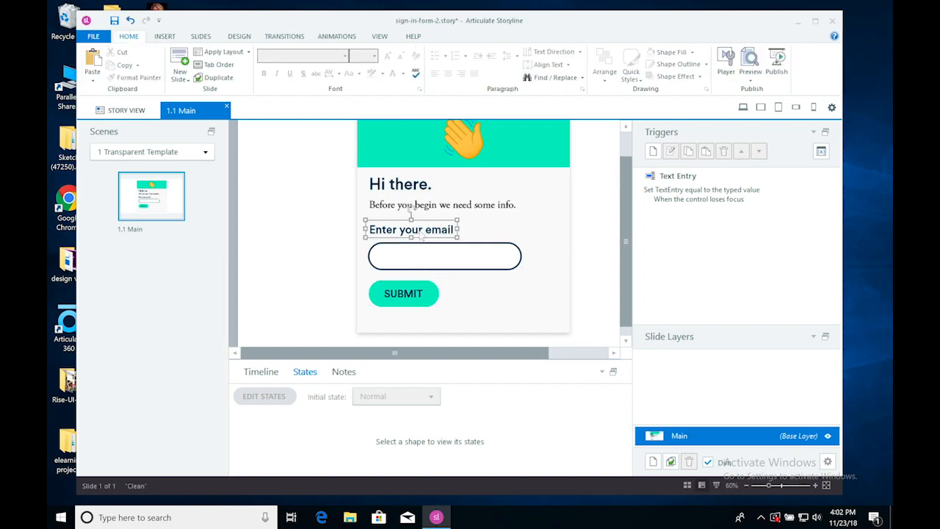
{"action": "left_click", "coordinate": [128, 36]}
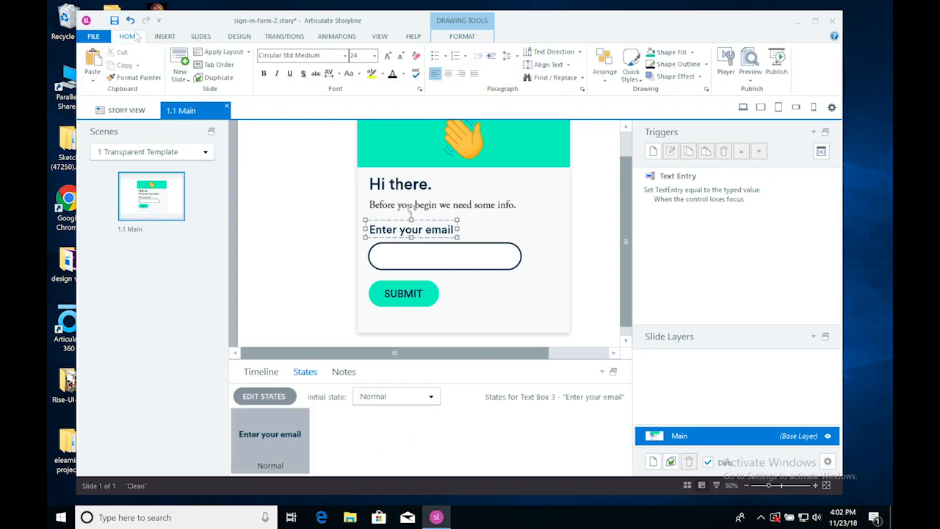
{"action": "left_click", "coordinate": [397, 293]}
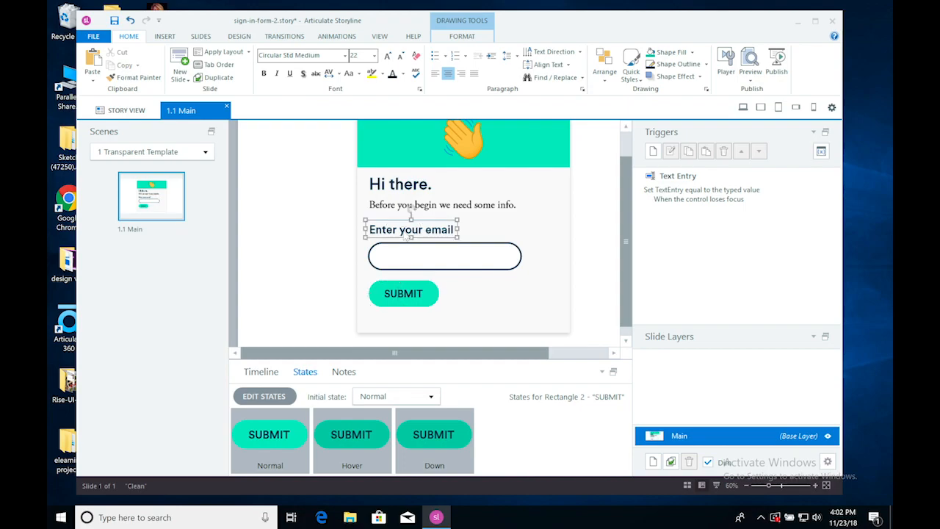
{"action": "double_click", "coordinate": [390, 228]}
{"action": "left_click", "coordinate": [360, 55]}
{"action": "type", "text": "22"}
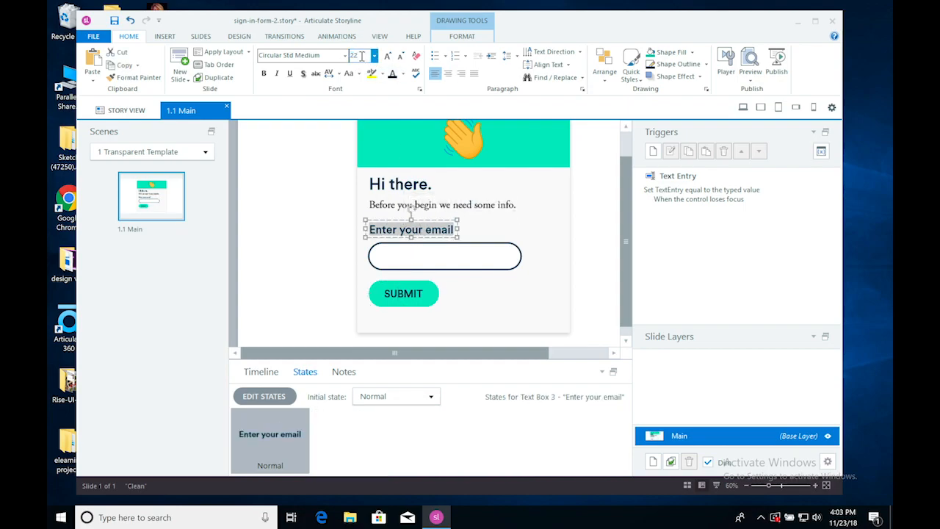
{"action": "key", "text": "Return"}
{"action": "left_click", "coordinate": [435, 251]}
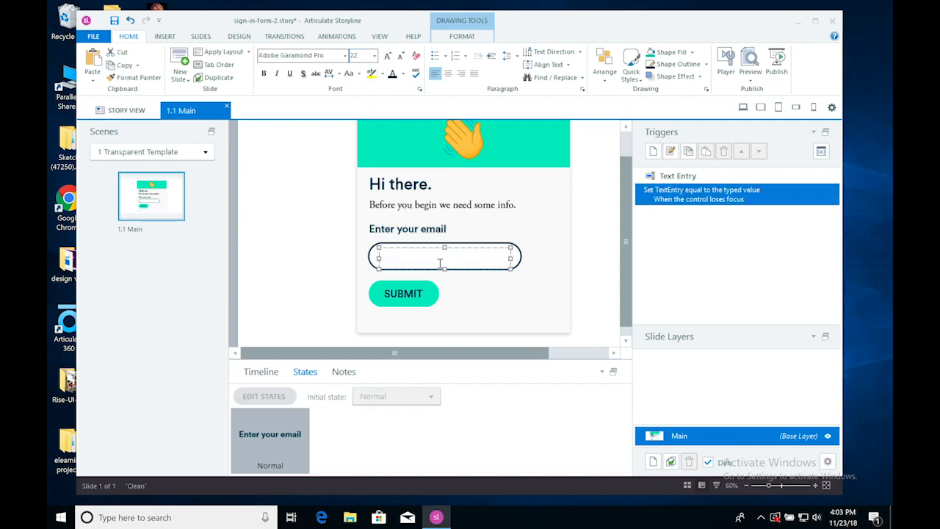
- Nudge the email entry field and its rounded outline up together slightly, toward the "Enter your email" label
{"action": "left_click", "coordinate": [404, 233]}
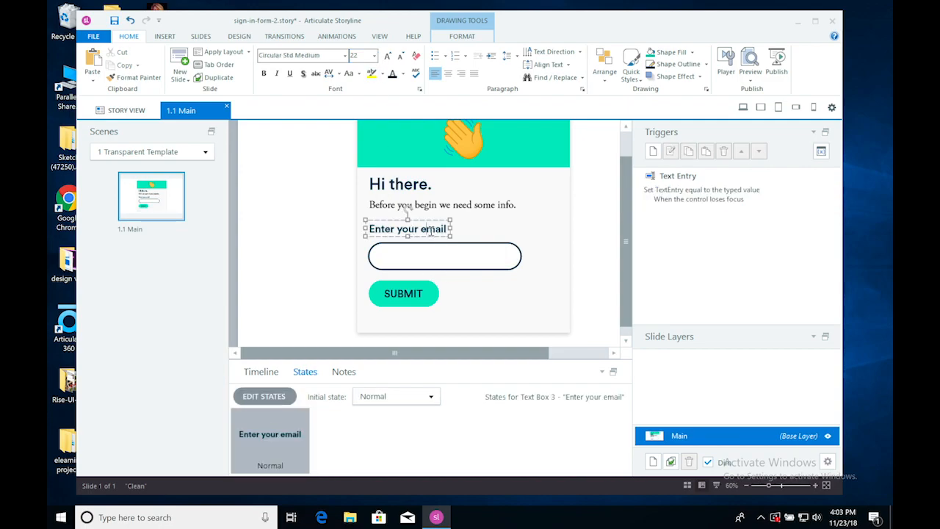
{"action": "left_click", "coordinate": [388, 206], "text": "shift"}
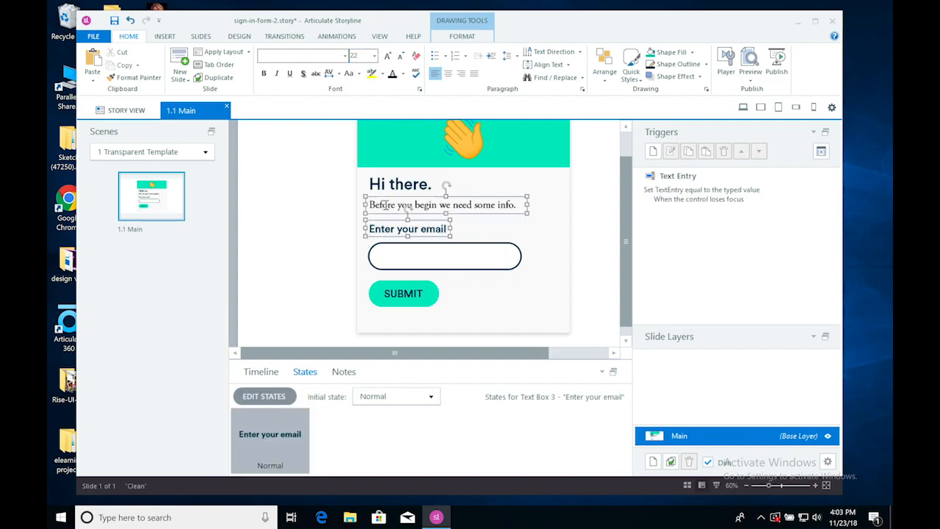
{"action": "left_click", "coordinate": [402, 245]}
{"action": "left_click", "coordinate": [401, 261]}
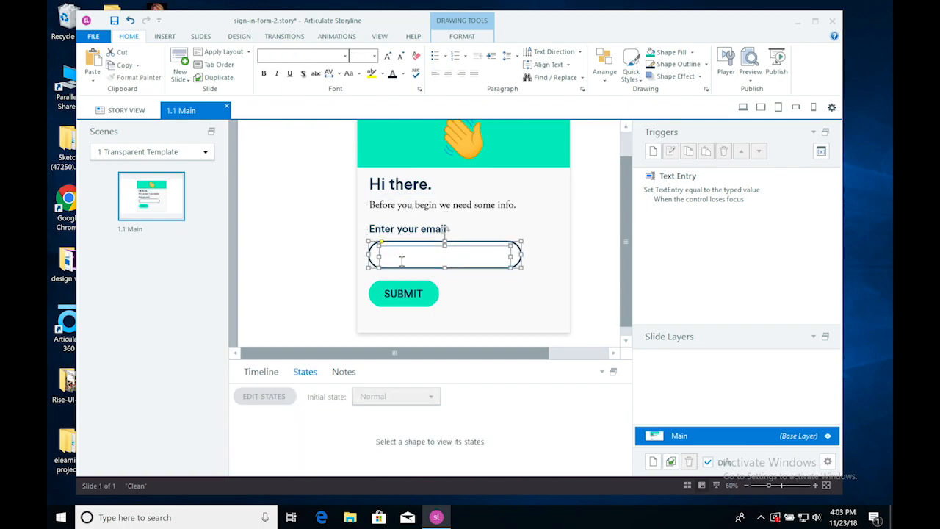
- Nudge the SUBMIT button up slightly, closer to the email field's outline
{"action": "left_click", "coordinate": [413, 294]}
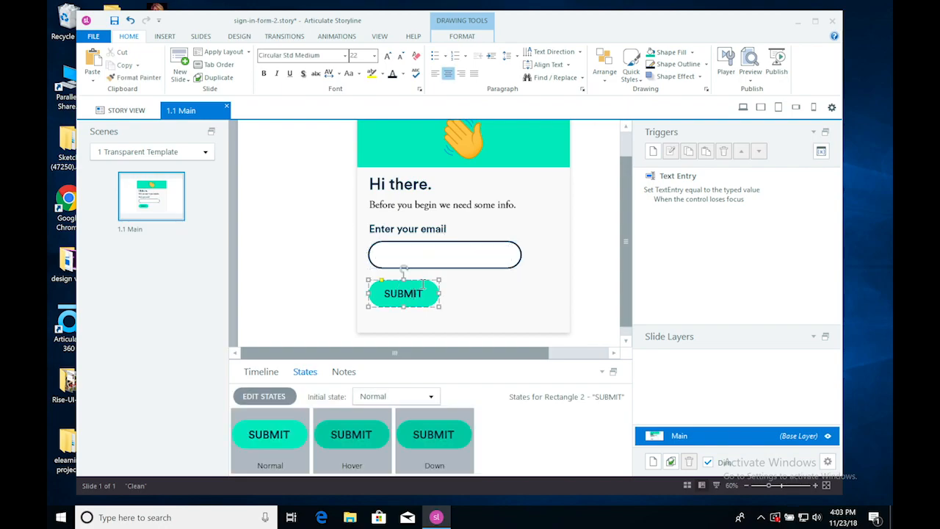
{"action": "left_click", "coordinate": [423, 280]}
{"action": "key", "text": "Up"}
{"action": "key", "text": "Up"}
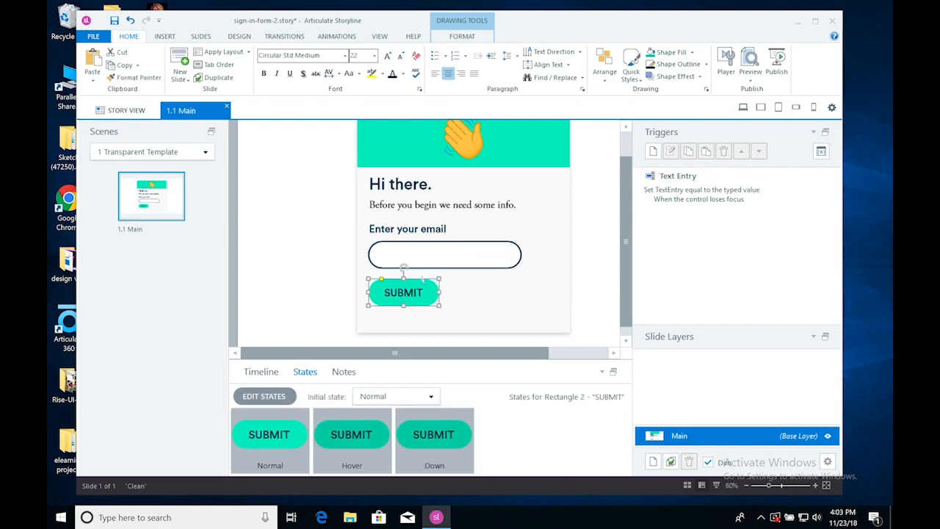
- Nudge the intro text up slightly toward the "Hi there." heading, and save the project
{"action": "left_click", "coordinate": [575, 263]}
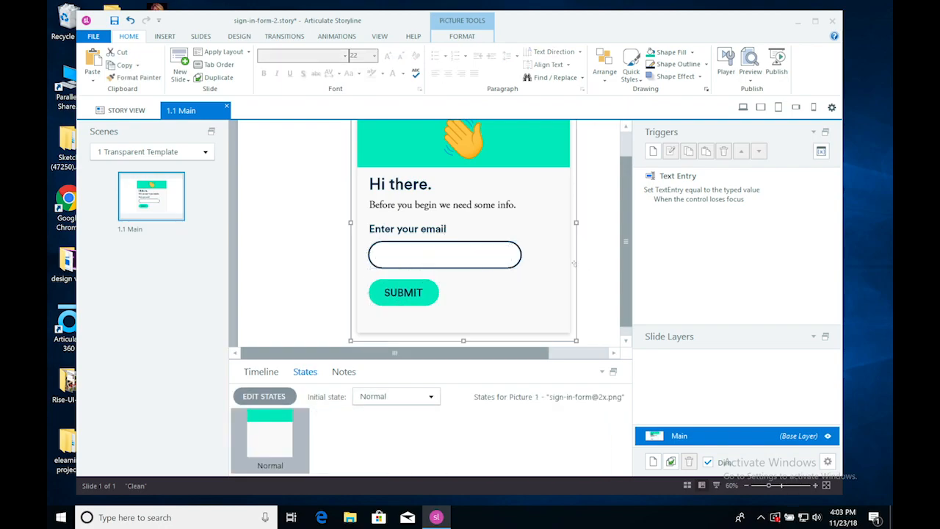
{"action": "left_click", "coordinate": [495, 202]}
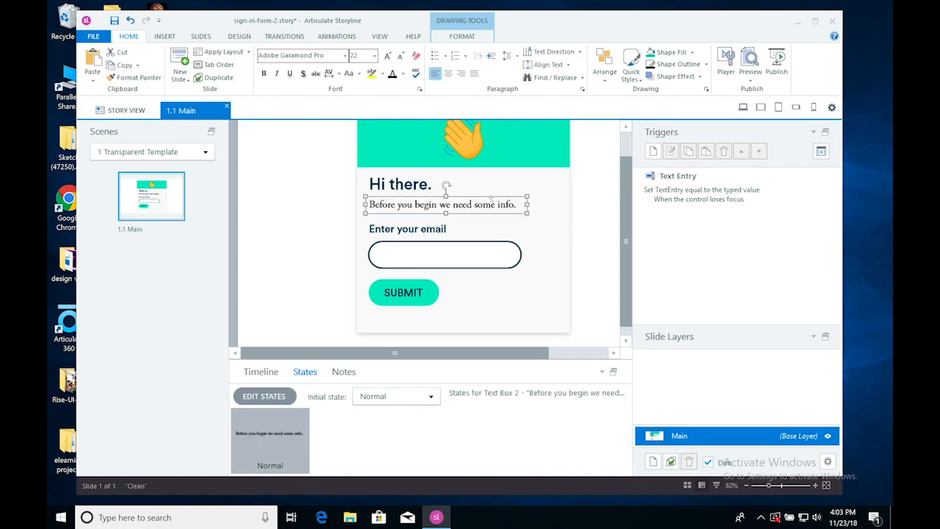
{"action": "left_click", "coordinate": [591, 261]}
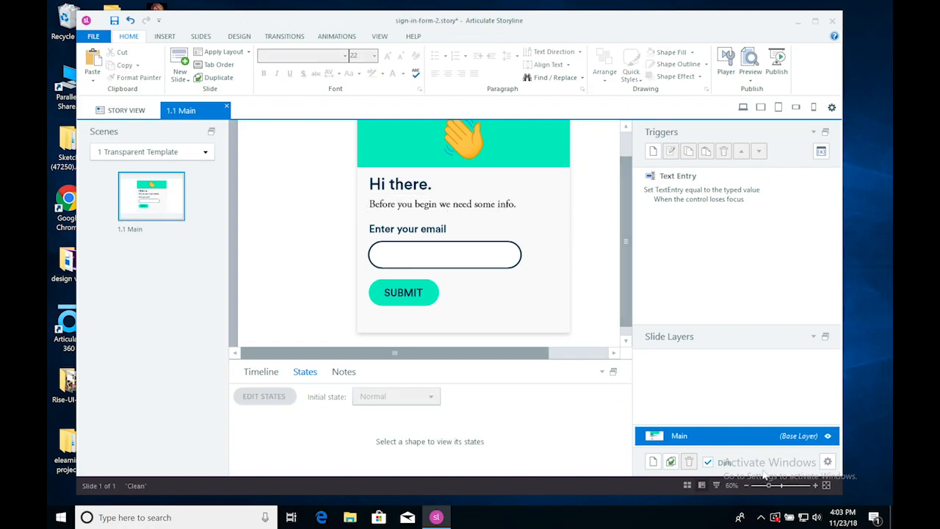
{"action": "left_click", "coordinate": [747, 485]}
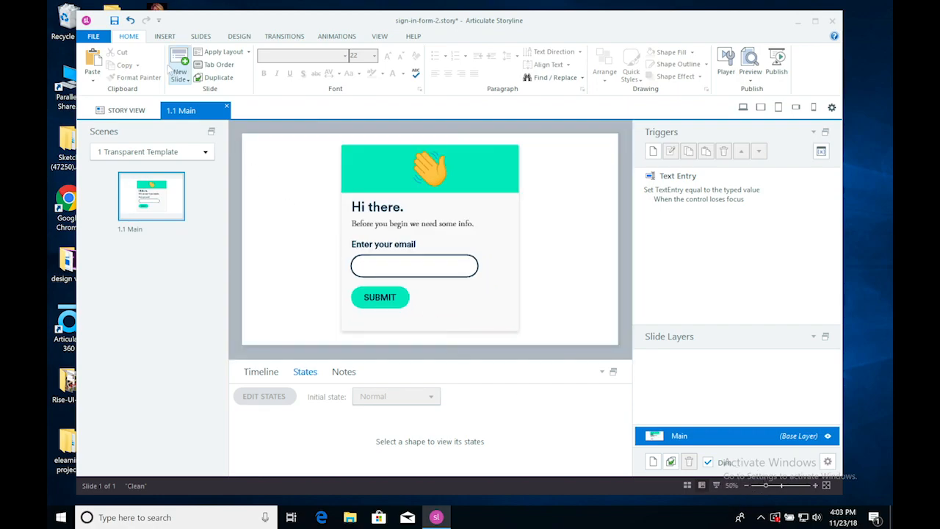
{"action": "left_click", "coordinate": [114, 21]}
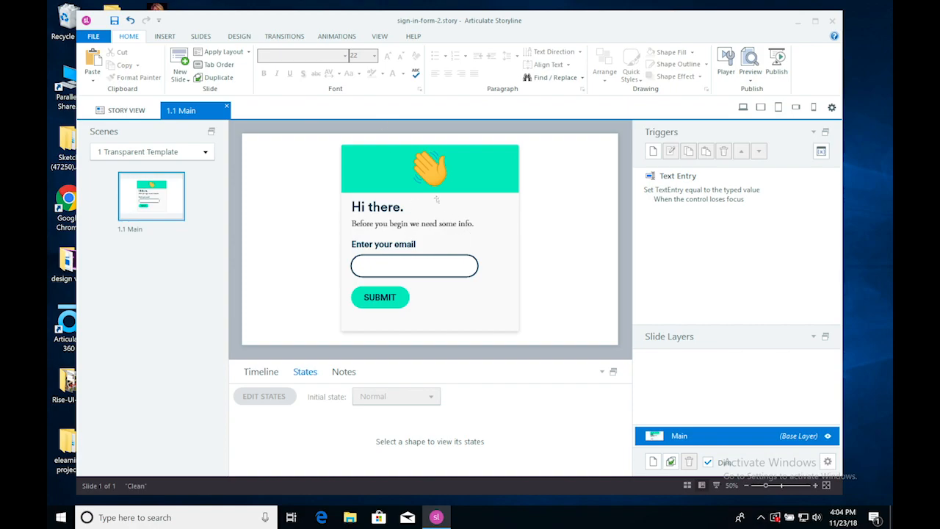
- Review the order of the slide objects on the timeline and in the slide's tab order settings
{"action": "left_click", "coordinate": [430, 171]}
{"action": "left_click", "coordinate": [262, 372]}
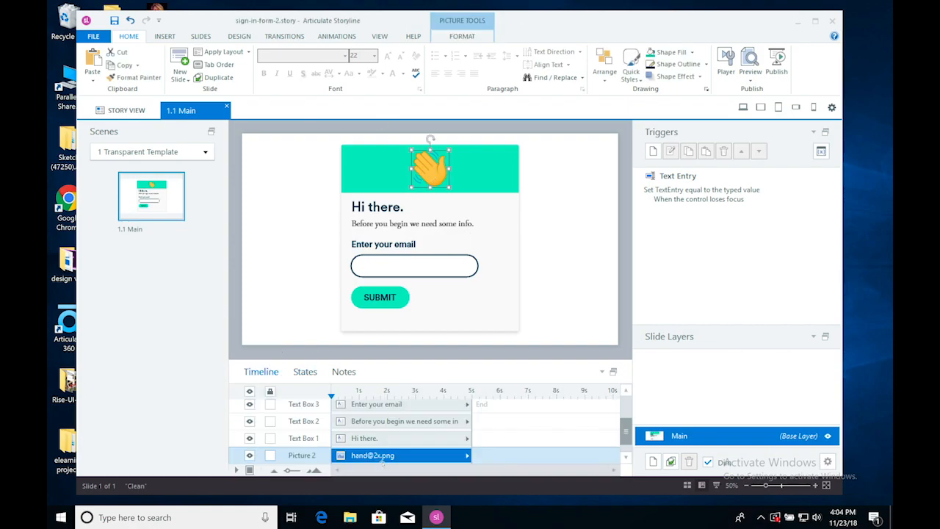
{"action": "left_click_drag", "start_coordinate": [625, 429], "coordinate": [624, 361]}
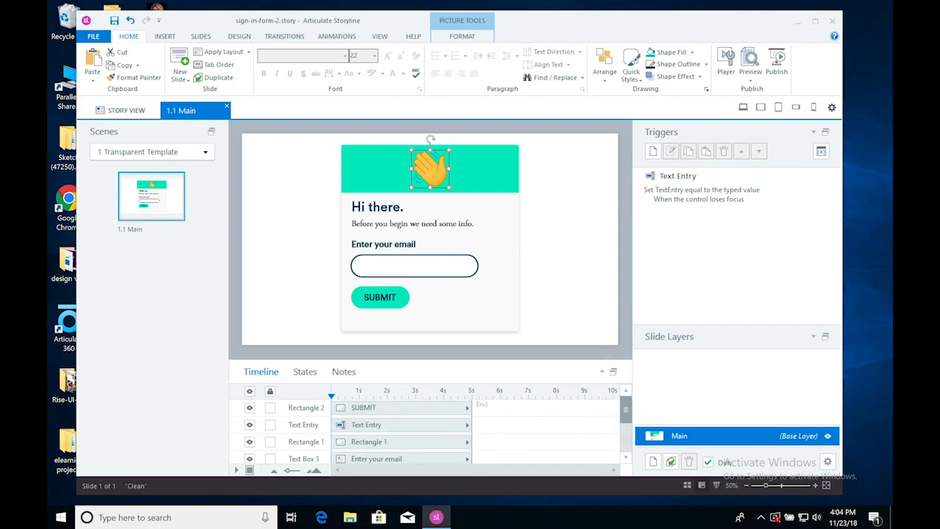
{"action": "left_click", "coordinate": [219, 65]}
{"action": "left_click_drag", "start_coordinate": [536, 45], "coordinate": [431, 53]}
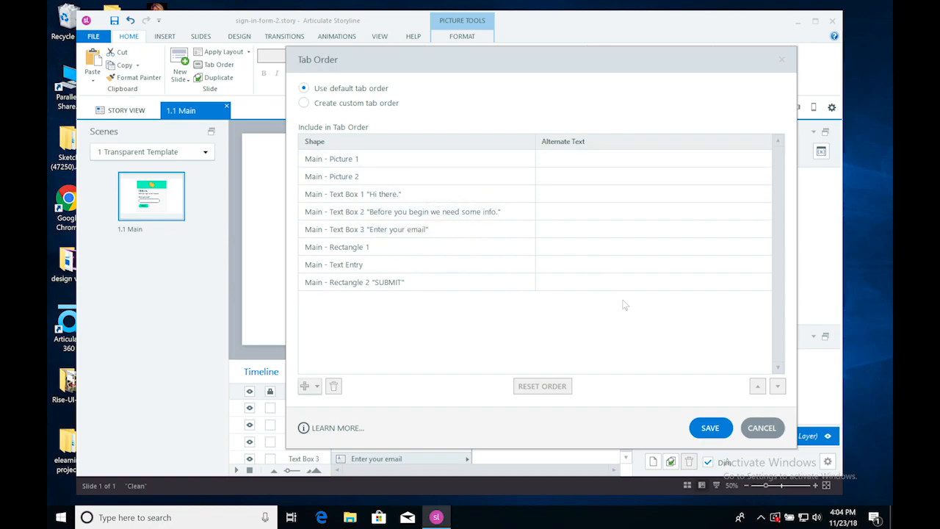
{"action": "left_click", "coordinate": [762, 427]}
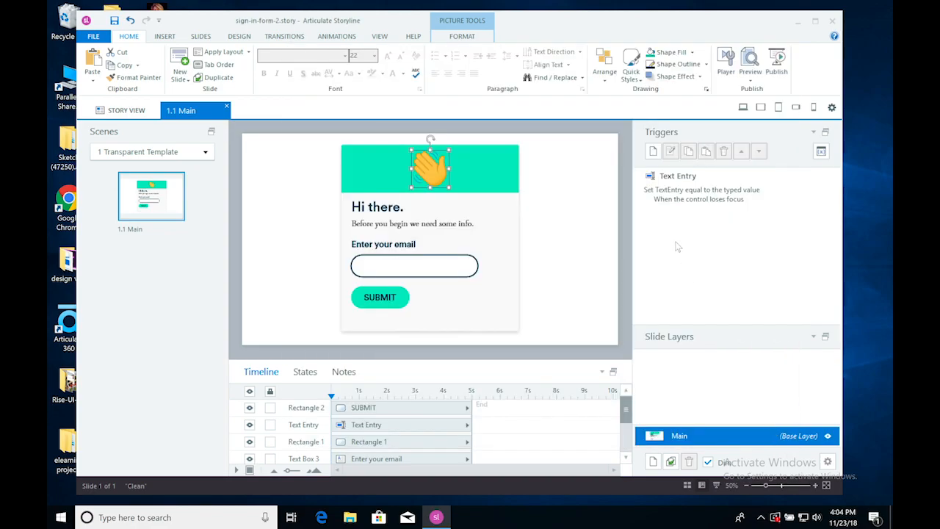
{"action": "left_click", "coordinate": [581, 252]}
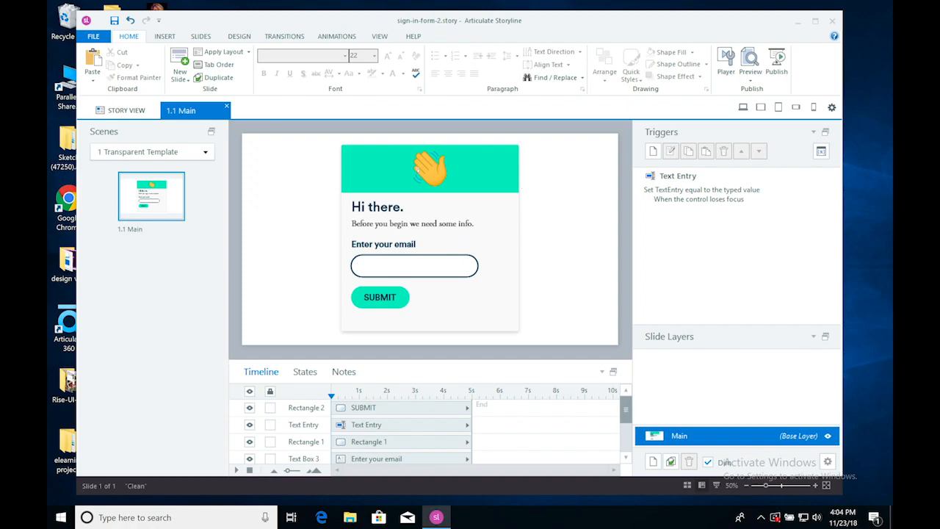
- Group the waving hand picture with the card background picture
{"action": "left_click", "coordinate": [422, 169]}
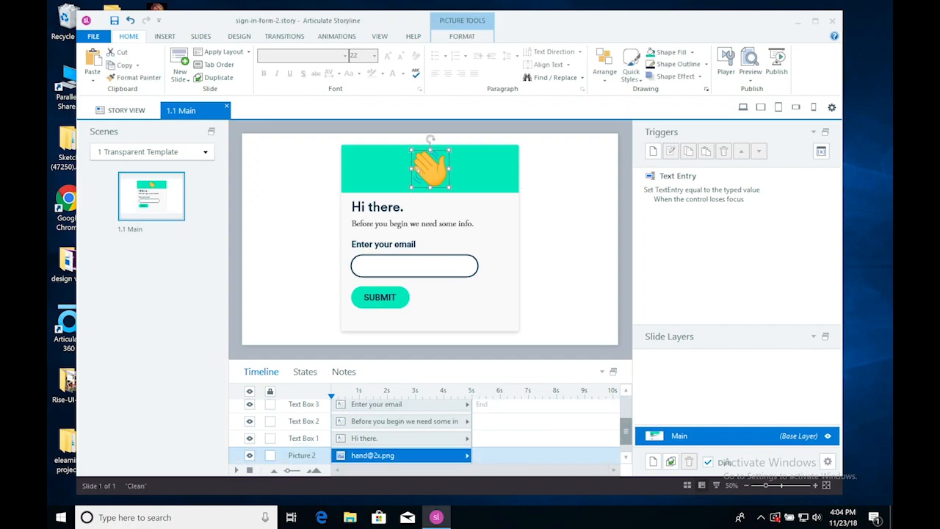
{"action": "left_click", "coordinate": [507, 185], "text": "shift"}
{"action": "right_click", "coordinate": [507, 185]}
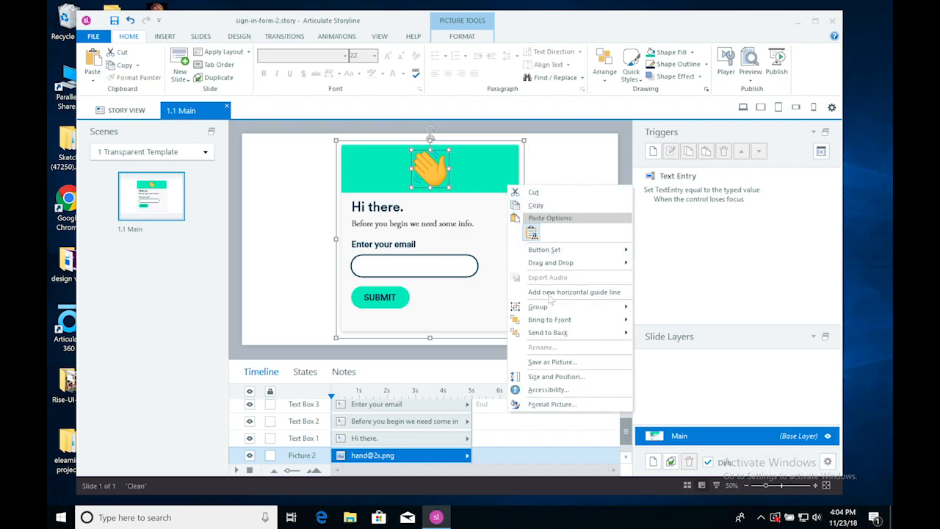
{"action": "mouse_move", "coordinate": [550, 308]}
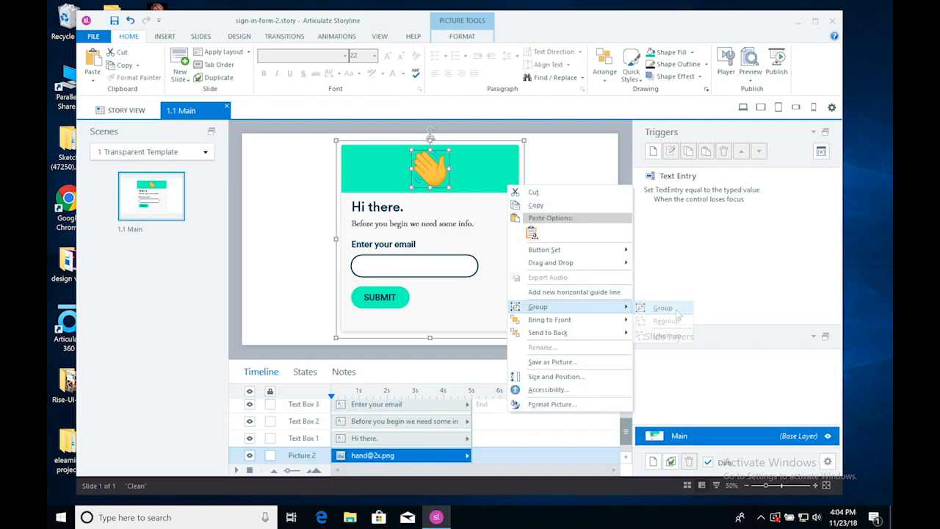
{"action": "left_click", "coordinate": [661, 307]}
- Rename the new group on the timeline as Card
{"action": "left_click_drag", "start_coordinate": [626, 411], "coordinate": [624, 457]}
{"action": "double_click", "coordinate": [302, 420]}
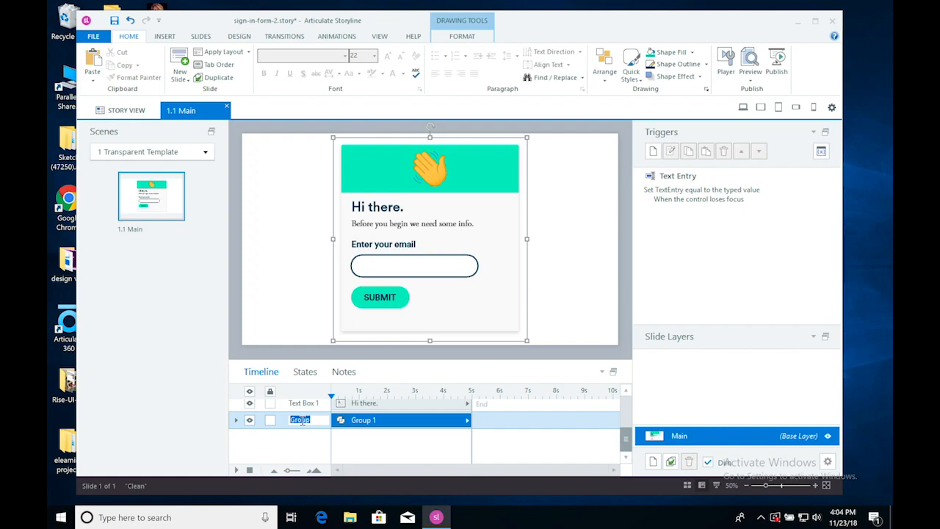
{"action": "type", "text": "Card"}
{"action": "key", "text": "Return"}
- Move the "Before you begin we need some info." layer below the "Hi there." layer on the timeline
{"action": "left_click", "coordinate": [389, 407]}
{"action": "left_click_drag", "start_coordinate": [623, 440], "coordinate": [629, 438]}
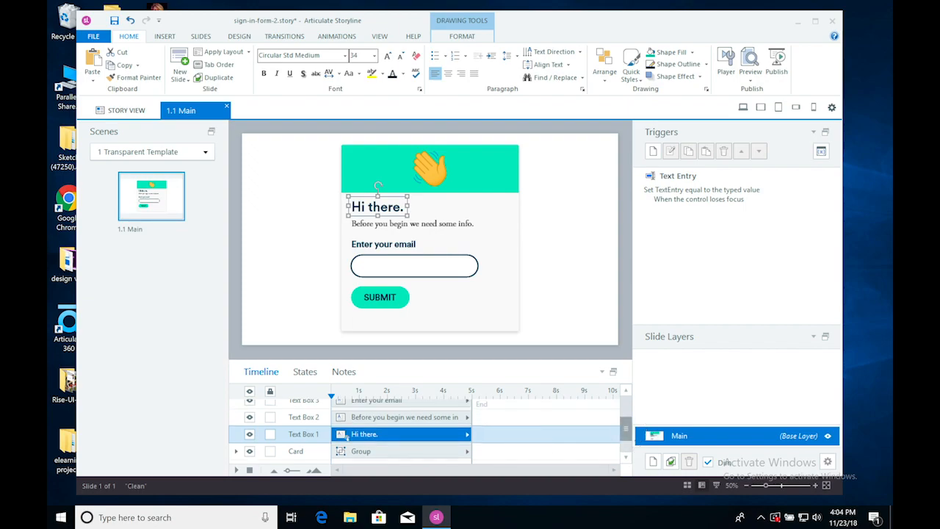
{"action": "left_click", "coordinate": [362, 418]}
{"action": "left_click_drag", "start_coordinate": [362, 418], "coordinate": [362, 435]}
{"action": "left_click_drag", "start_coordinate": [625, 432], "coordinate": [625, 418]}
- Move the "Enter your email" layer below the "Before you begin we need some info." layer on the timeline
{"action": "left_click", "coordinate": [390, 415]}
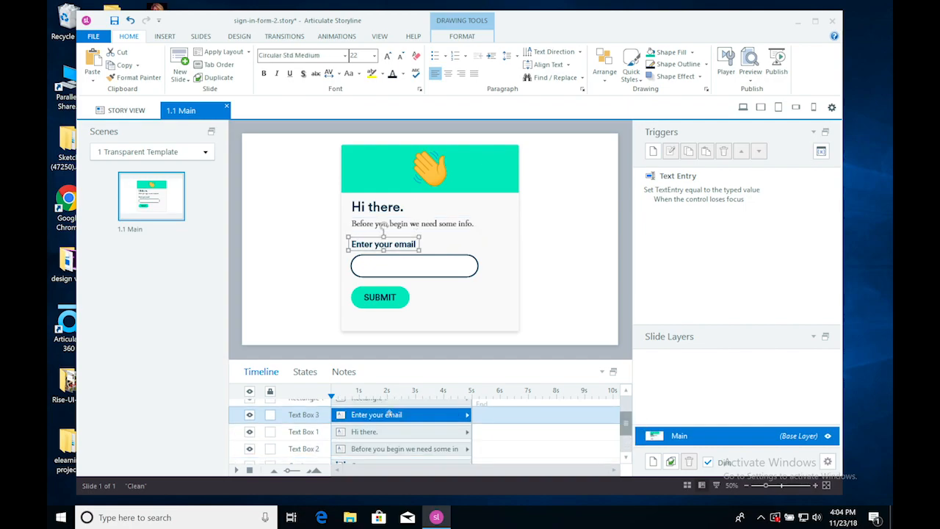
{"action": "left_click_drag", "start_coordinate": [625, 418], "coordinate": [629, 426]}
{"action": "left_click_drag", "start_coordinate": [392, 410], "coordinate": [389, 443]}
{"action": "scroll", "coordinate": [623, 425], "scroll_direction": "up", "scroll_amount": 3}
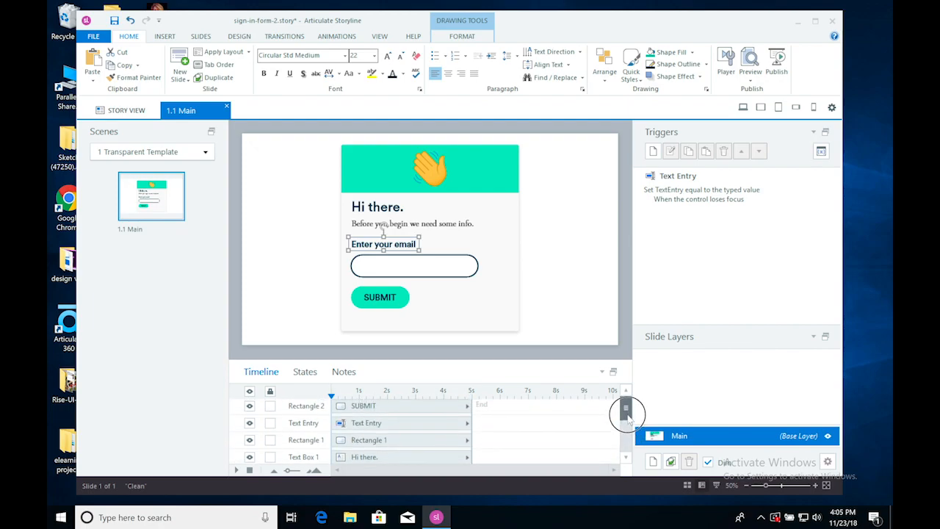
{"action": "left_click", "coordinate": [440, 421]}
{"action": "left_click", "coordinate": [439, 440], "text": "ctrl"}
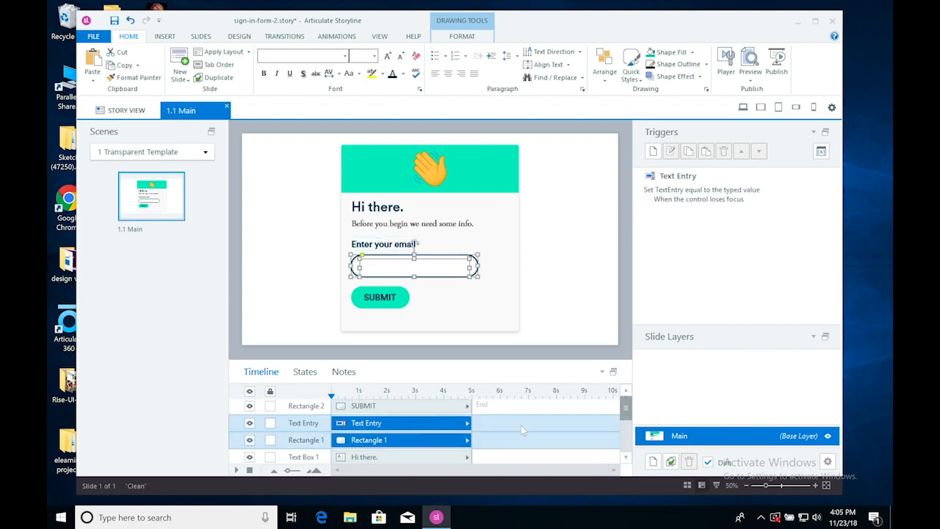
{"action": "mouse_move", "coordinate": [626, 412]}
{"action": "left_mouse_down"}
{"action": "mouse_move", "coordinate": [623, 428]}
{"action": "mouse_move", "coordinate": [623, 420]}
{"action": "left_mouse_up"}
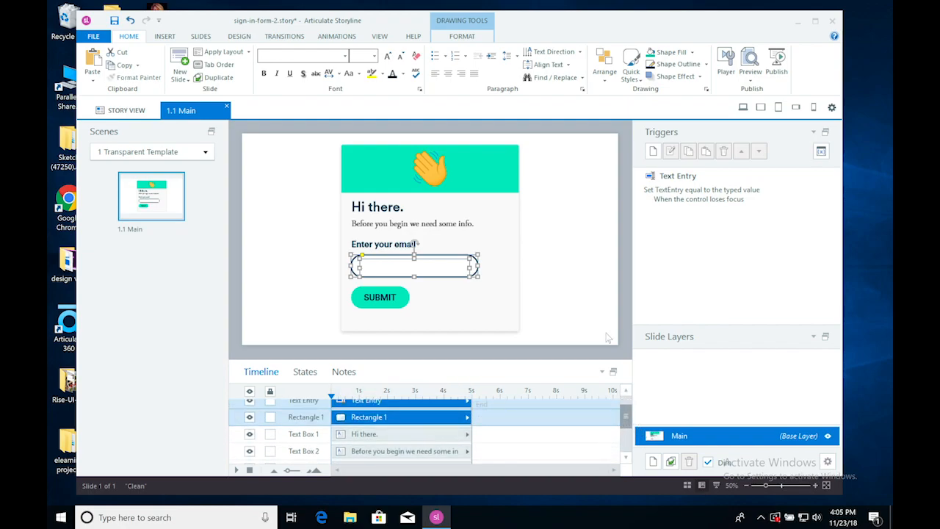
{"action": "left_click", "coordinate": [590, 353]}
- Move the email field's outline layer, Rectangle 1, below the "Enter your email" layer on the timeline
{"action": "left_click", "coordinate": [396, 423]}
{"action": "left_click_drag", "start_coordinate": [623, 413], "coordinate": [627, 422]}
{"action": "left_click_drag", "start_coordinate": [432, 410], "coordinate": [425, 457]}
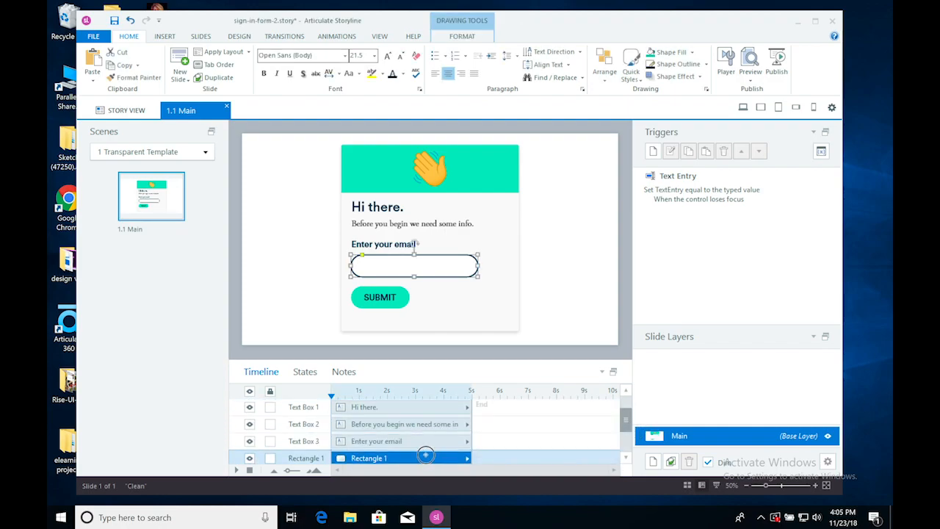
- Send the email Text Entry field to the back of the slide's stacking order
{"action": "left_click_drag", "start_coordinate": [626, 424], "coordinate": [624, 391]}
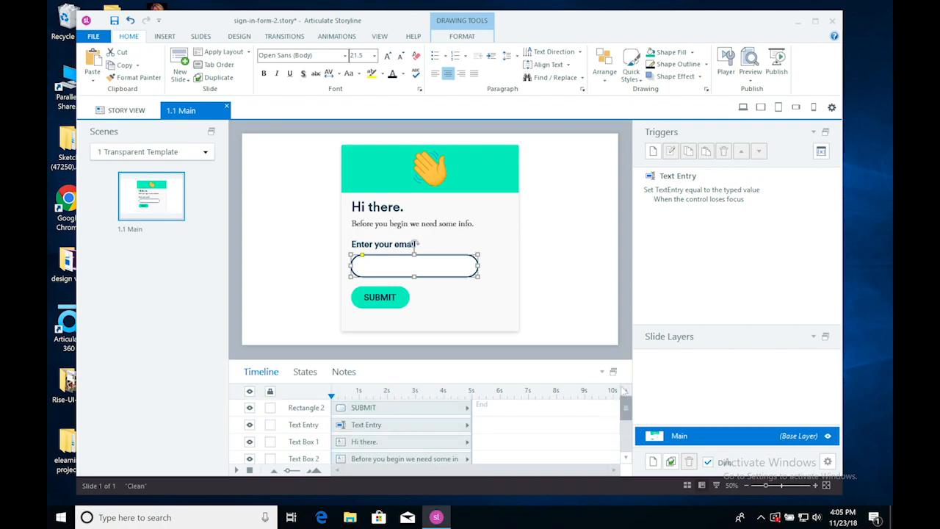
{"action": "left_click", "coordinate": [382, 424]}
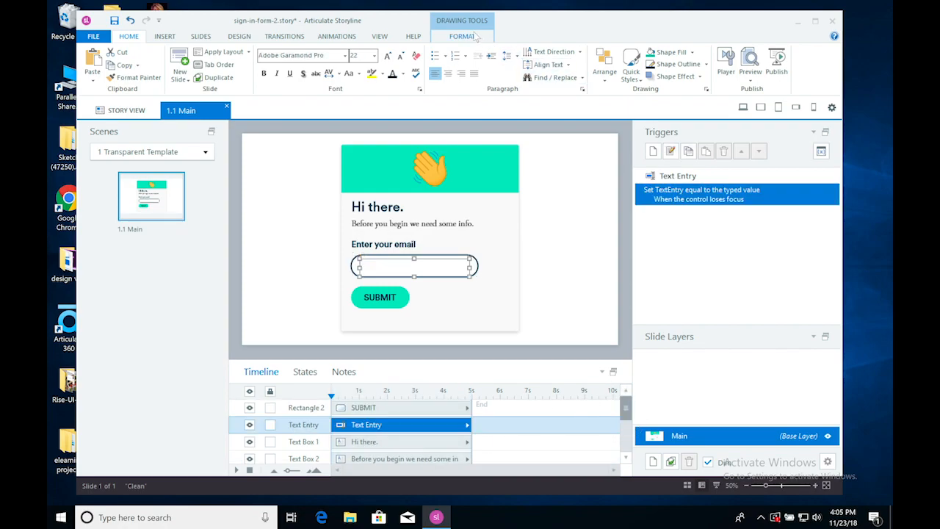
{"action": "left_click", "coordinate": [476, 37]}
{"action": "left_click", "coordinate": [444, 51]}
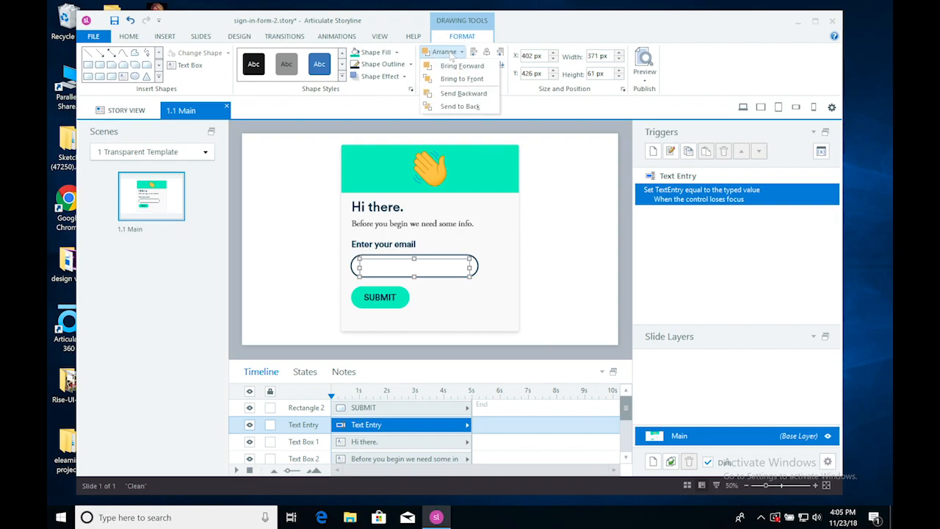
{"action": "left_click", "coordinate": [460, 107]}
- Send the SUBMIT button to the back of the slide's stacking order
{"action": "left_click", "coordinate": [367, 408]}
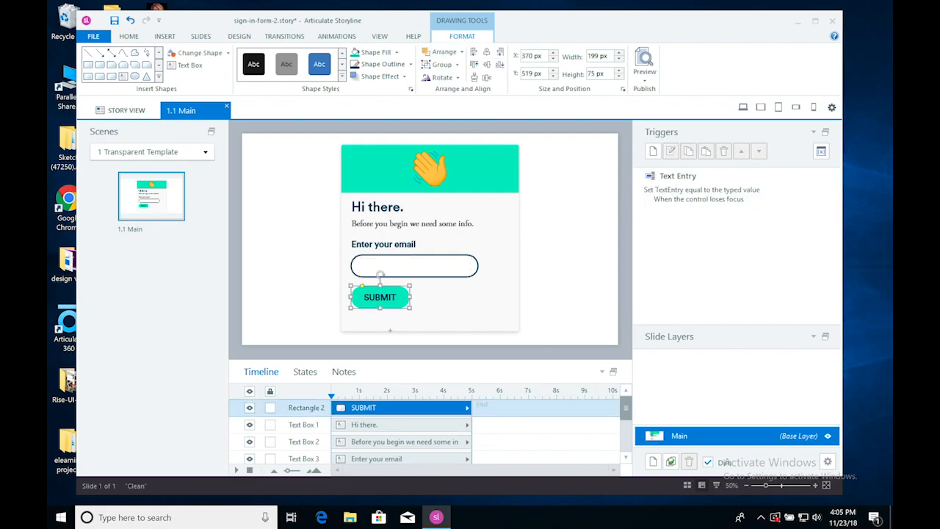
{"action": "left_click", "coordinate": [448, 51]}
{"action": "left_click", "coordinate": [459, 109]}
{"action": "mouse_move", "coordinate": [630, 426]}
{"action": "left_mouse_down"}
{"action": "mouse_move", "coordinate": [625, 458]}
{"action": "mouse_move", "coordinate": [622, 429]}
{"action": "left_mouse_up"}
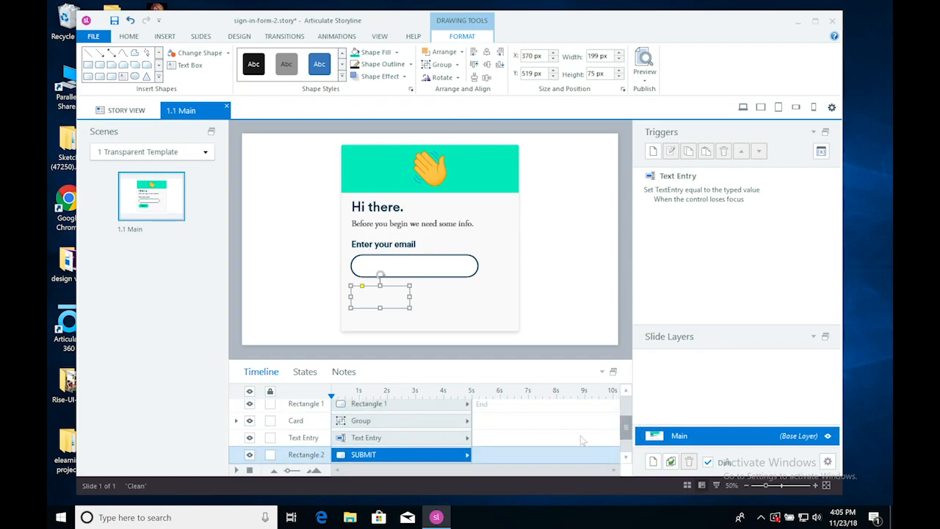
- Move the Text Entry layer above Rectangle 1 and the SUBMIT layer above the Card group on the timeline
{"action": "left_click_drag", "start_coordinate": [383, 438], "coordinate": [385, 409]}
{"action": "left_click_drag", "start_coordinate": [368, 456], "coordinate": [368, 438]}
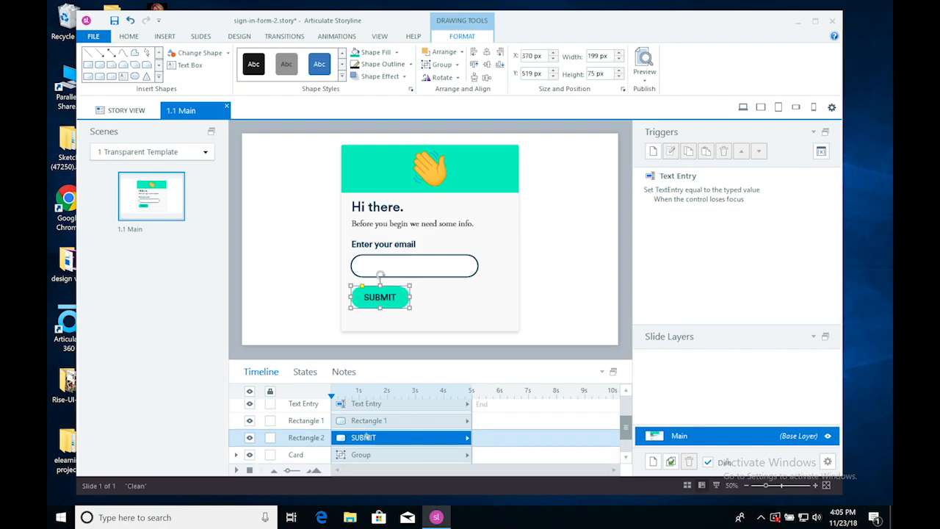
- Rename the SUBMIT layer, Rectangle 2, as "Submit Button" on the timeline
{"action": "double_click", "coordinate": [300, 438]}
{"action": "type", "text": "Submit"}
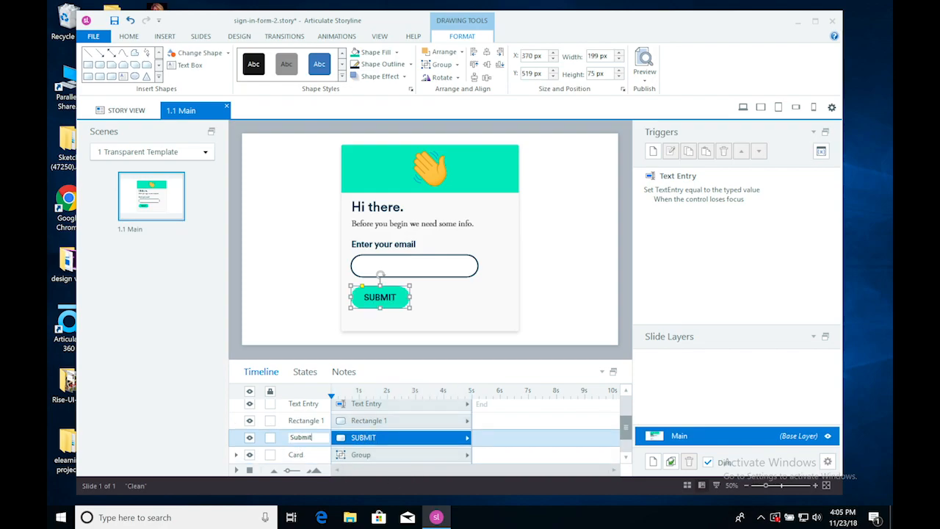
{"action": "type", "text": " Button"}
{"action": "key", "text": "Return"}
- Rename the email field's outline layer, Rectangle 1, as "Text Entry BG"
{"action": "double_click", "coordinate": [318, 422]}
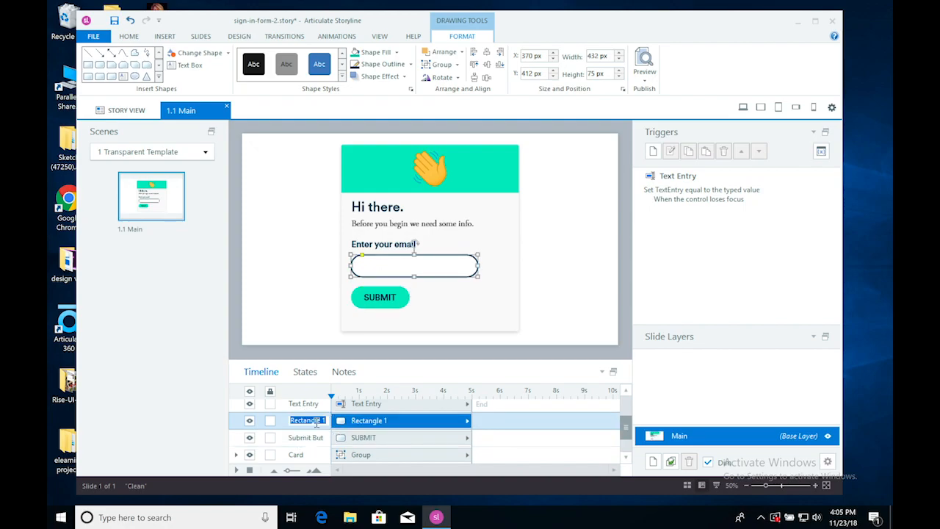
{"action": "type", "text": "tex"}
{"action": "key", "text": "ctrl+a"}
{"action": "type", "text": "BG"}
- Rename the Text Entry layer as "email" on the timeline
{"action": "left_click", "coordinate": [314, 405]}
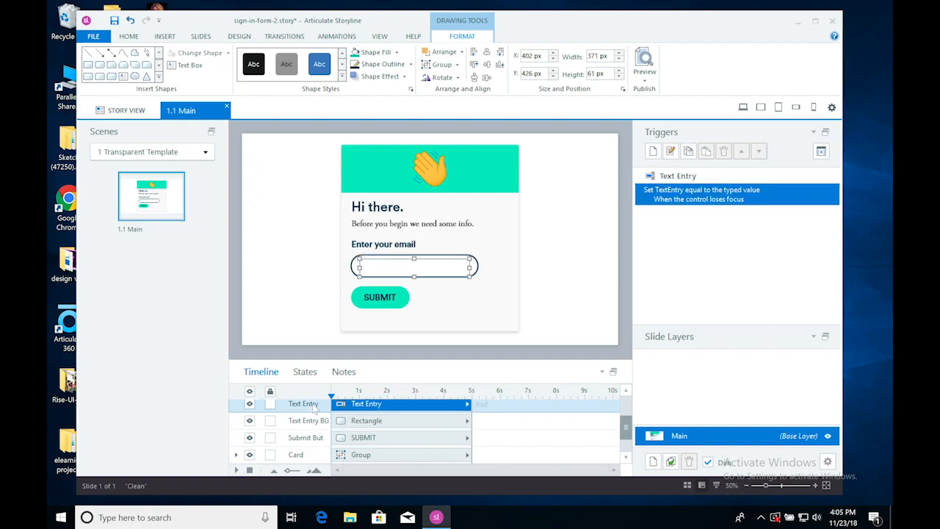
{"action": "double_click", "coordinate": [315, 407]}
{"action": "type", "text": "email"}
{"action": "key", "text": "Return"}
- Rename the email label's layer, Text Box 3, as "Enter your email"
{"action": "scroll", "coordinate": [623, 419], "scroll_direction": "up", "scroll_amount": 2}
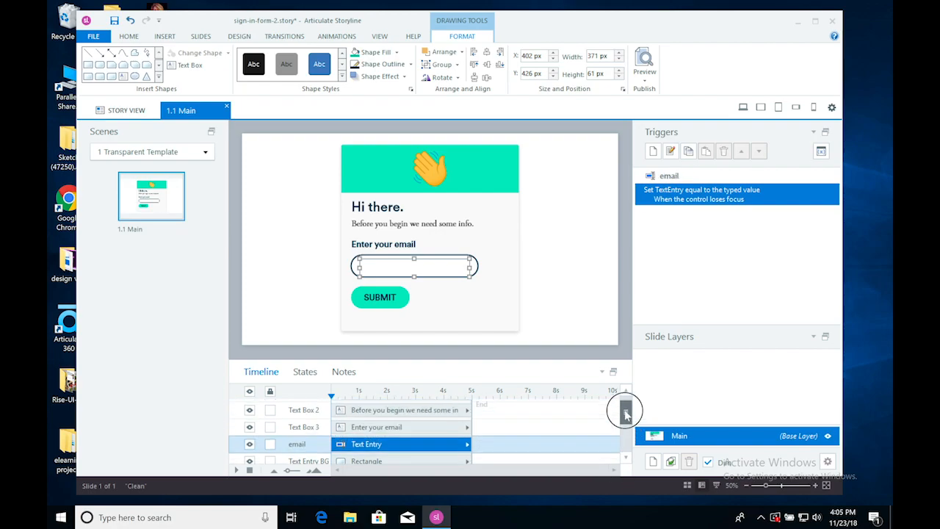
{"action": "left_click", "coordinate": [312, 432]}
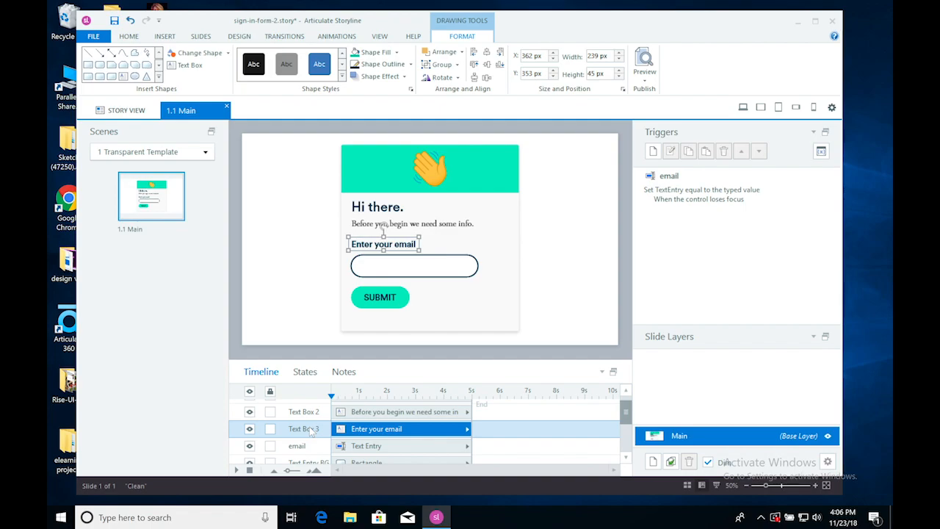
{"action": "double_click", "coordinate": [313, 432]}
{"action": "type", "text": "Enter your email"}
{"action": "key", "text": "Return"}
- Rename the Text Box 2 layer with its own slide text, "Before you begin we need some info."
{"action": "left_click", "coordinate": [309, 413]}
{"action": "double_click", "coordinate": [308, 414]}
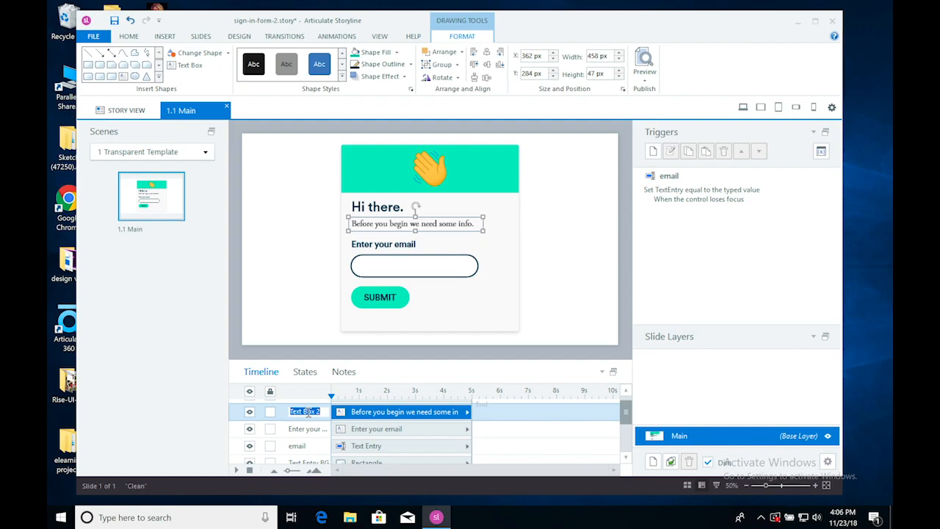
{"action": "triple_click", "coordinate": [389, 223]}
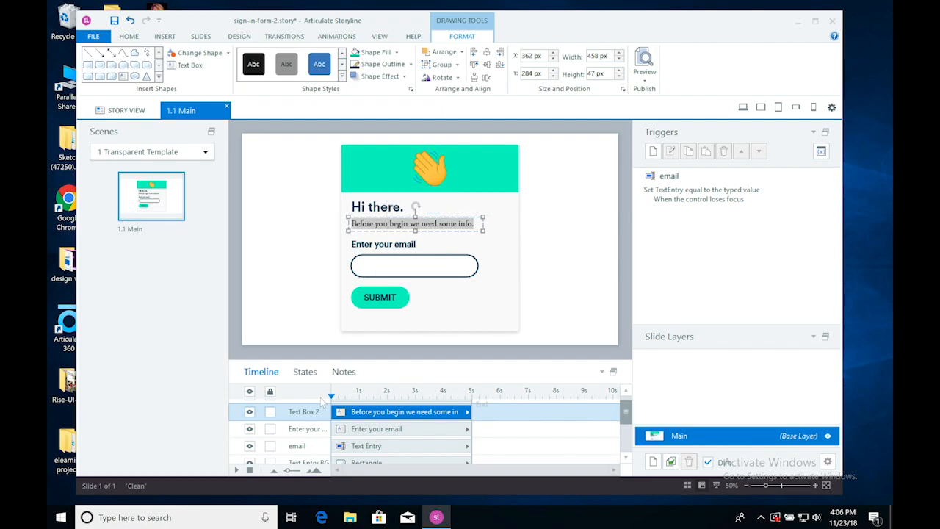
{"action": "double_click", "coordinate": [306, 411]}
{"action": "key", "text": "ctrl+v"}
{"action": "left_click", "coordinate": [310, 443]}
- Rename the heading's layer, Text Box 1, as "Hi there." and save the project
{"action": "scroll", "coordinate": [309, 445], "scroll_direction": "up", "scroll_amount": 1}
{"action": "double_click", "coordinate": [304, 407]}
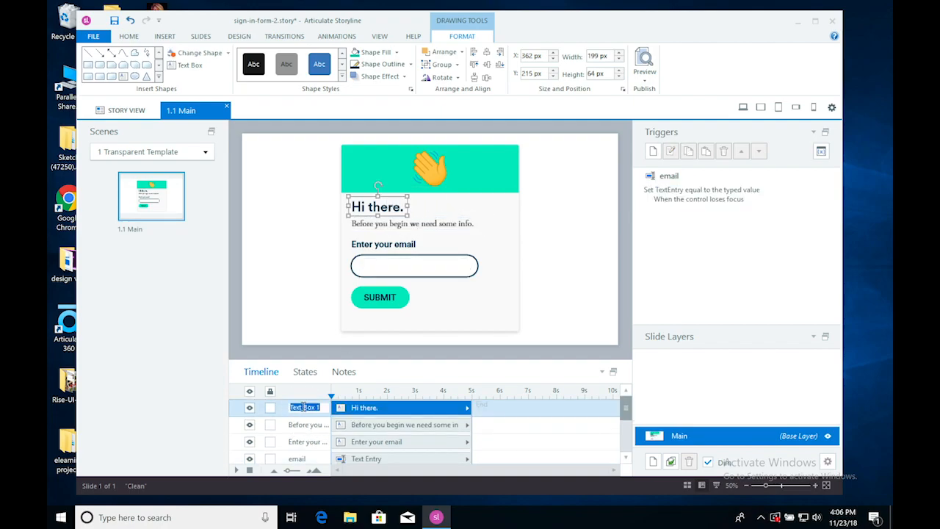
{"action": "left_click", "coordinate": [278, 407]}
{"action": "type", "text": "Hi there."}
{"action": "key", "text": "Return"}
{"action": "left_click", "coordinate": [606, 285]}
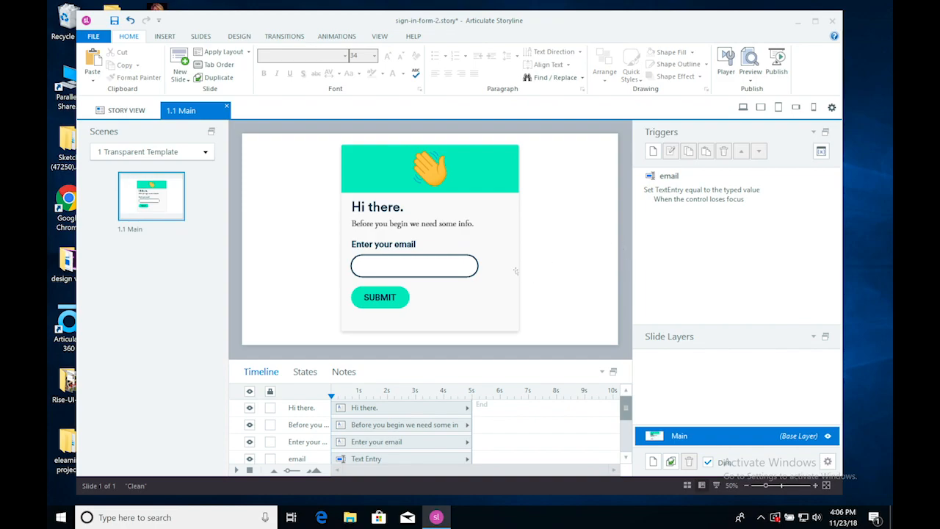
{"action": "left_click", "coordinate": [113, 20]}
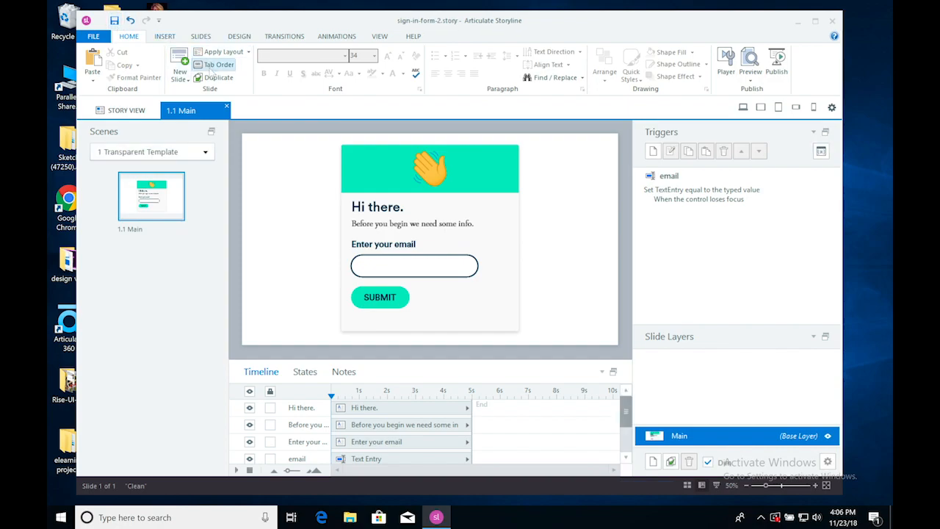
- Open the slide's Tab Order settings and remove every object from the list
{"action": "left_click", "coordinate": [211, 66]}
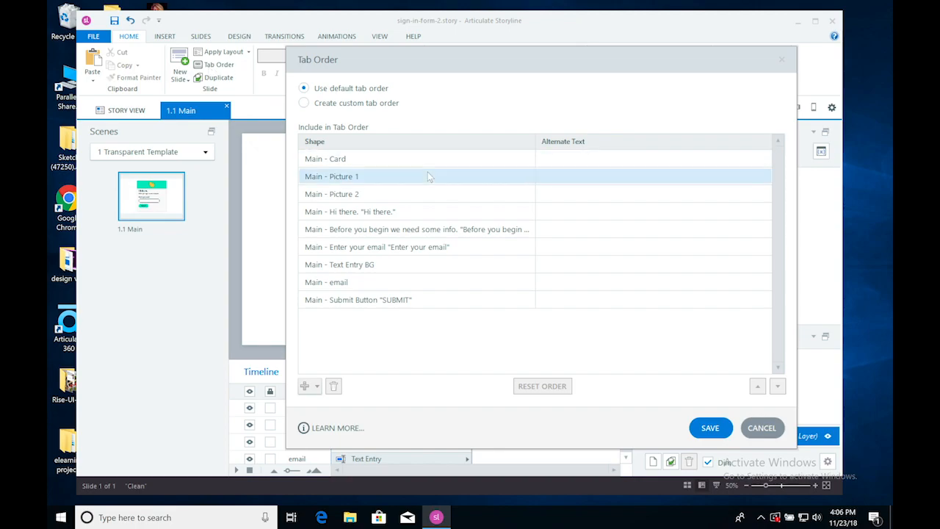
{"action": "left_click", "coordinate": [344, 196]}
{"action": "left_click", "coordinate": [340, 173]}
{"action": "left_click", "coordinate": [347, 158]}
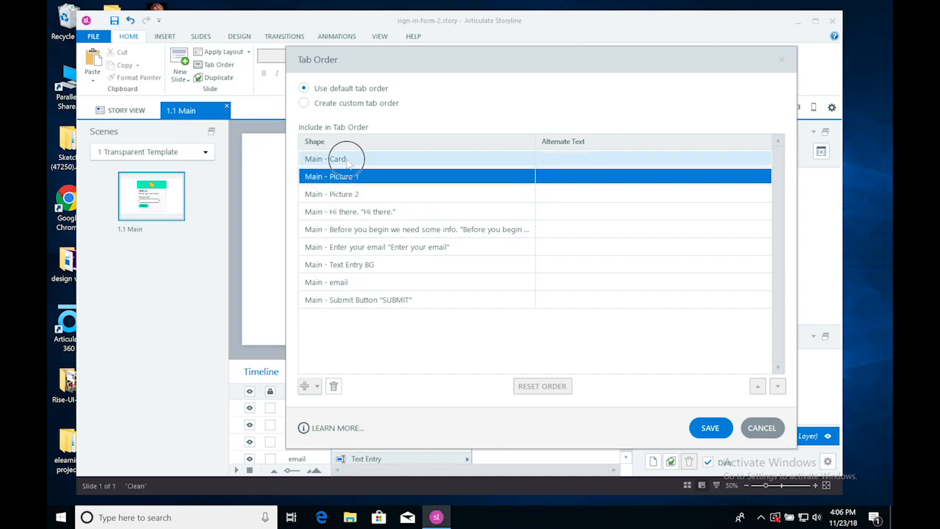
{"action": "left_click", "coordinate": [334, 387]}
{"action": "left_click", "coordinate": [333, 387]}
{"action": "left_click", "coordinate": [334, 387]}
{"action": "left_click", "coordinate": [334, 387]}
{"action": "left_click", "coordinate": [334, 387]}
{"action": "left_click", "coordinate": [334, 387]}
{"action": "left_click", "coordinate": [333, 387]}
{"action": "left_click", "coordinate": [334, 388]}
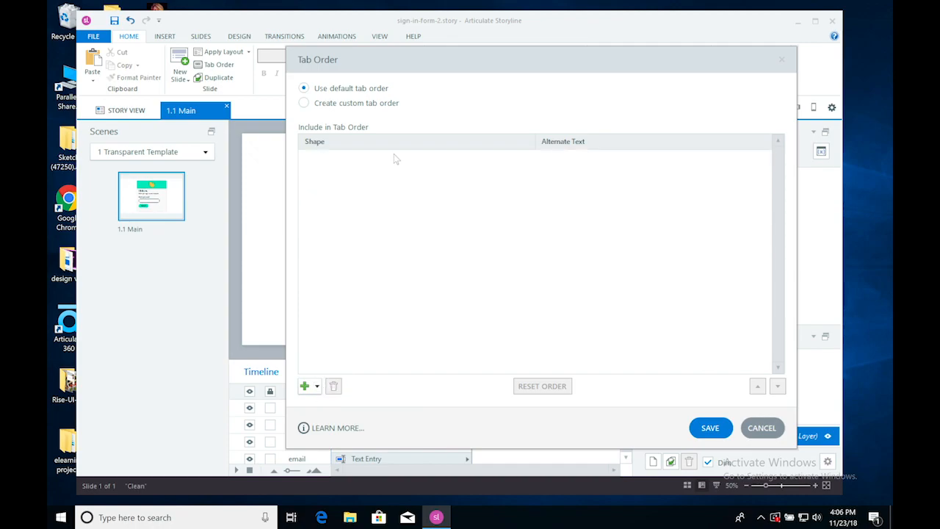
- Switch to a custom tab order and add "Hi there." followed by "Before you begin we need some info."
{"action": "left_click", "coordinate": [370, 107]}
{"action": "left_click", "coordinate": [317, 388]}
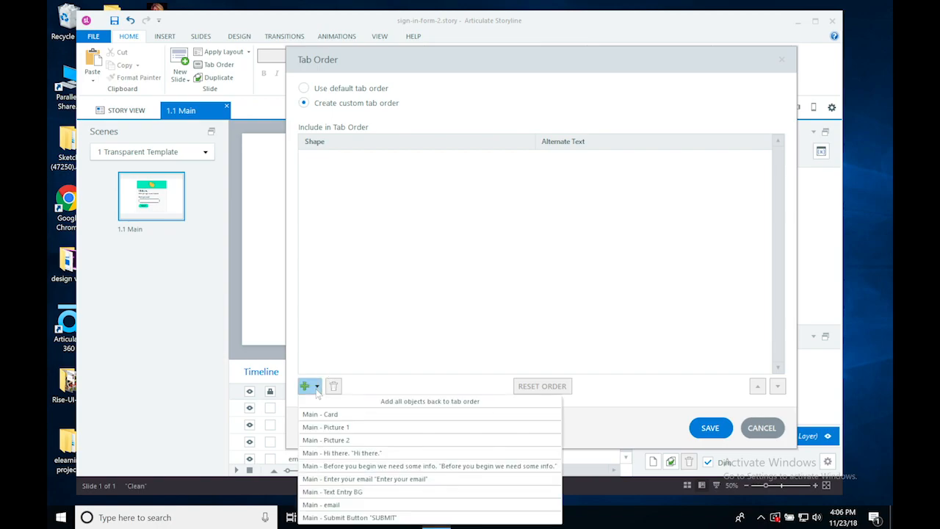
{"action": "left_click", "coordinate": [356, 326]}
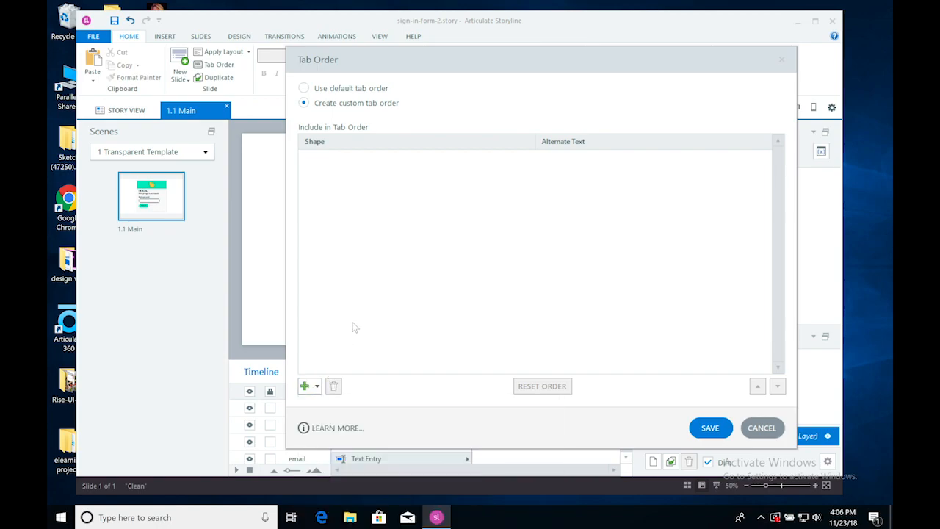
{"action": "left_click_drag", "start_coordinate": [452, 64], "coordinate": [598, 78]}
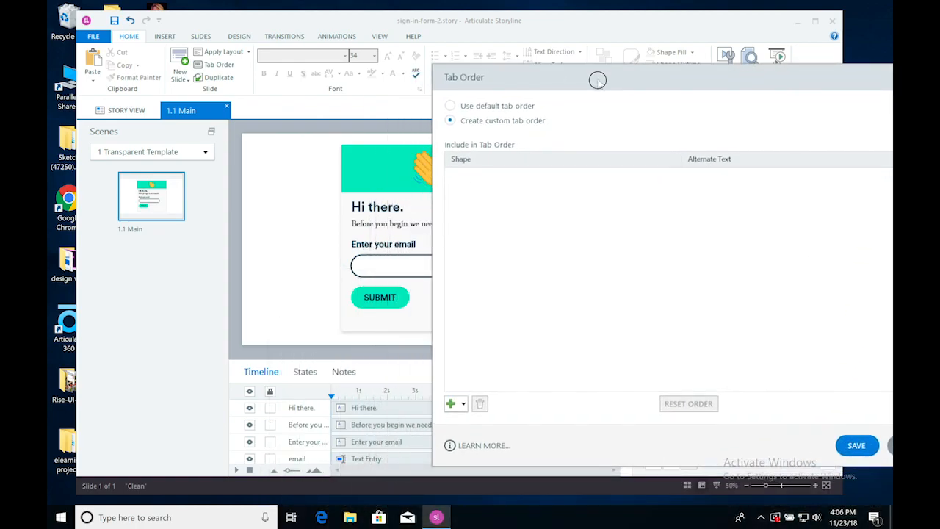
{"action": "left_click", "coordinate": [462, 407]}
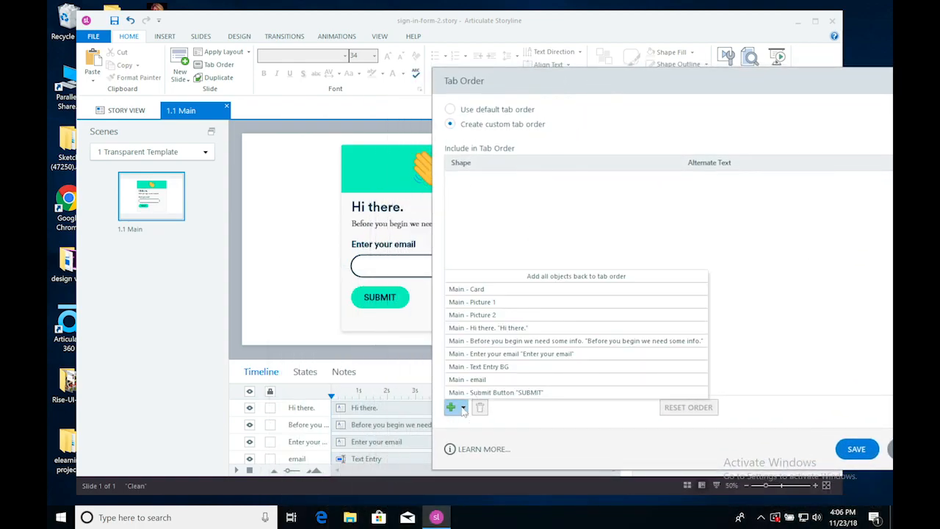
{"action": "left_click", "coordinate": [496, 326]}
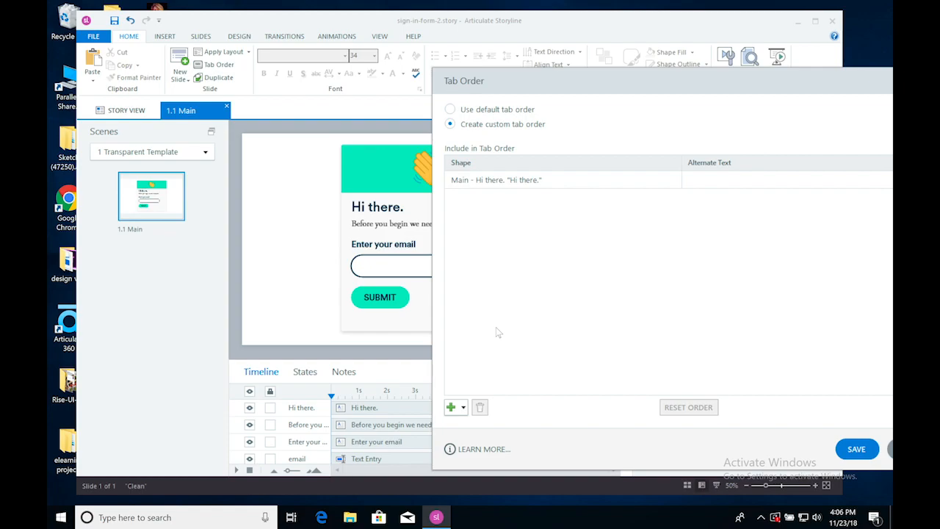
{"action": "left_click", "coordinate": [461, 408]}
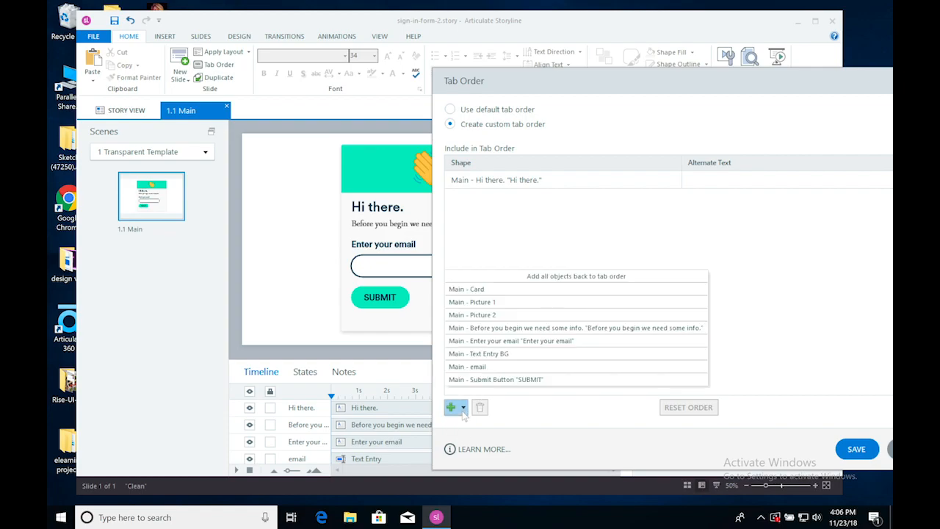
{"action": "left_click", "coordinate": [493, 328]}
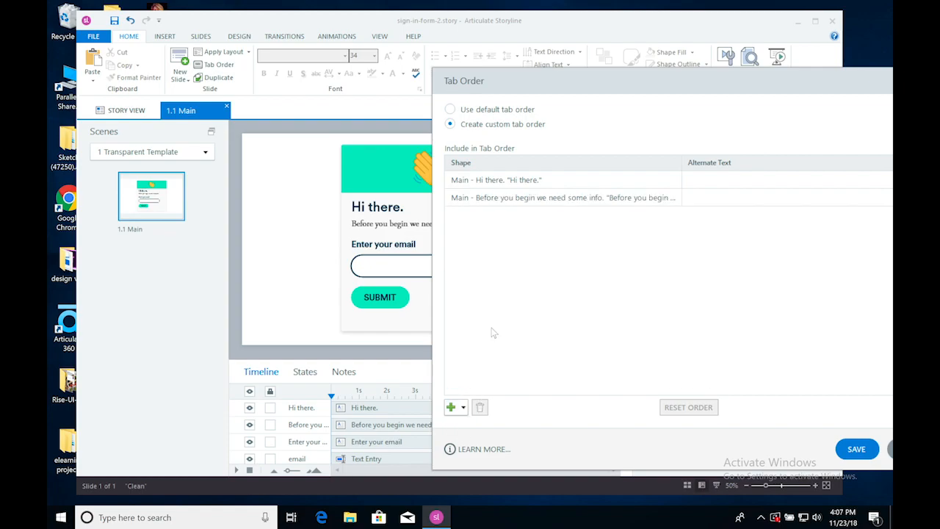
- Add the "Enter your email" label, the email field and the Submit Button, in that sequence, to the custom tab order
{"action": "left_click", "coordinate": [463, 409]}
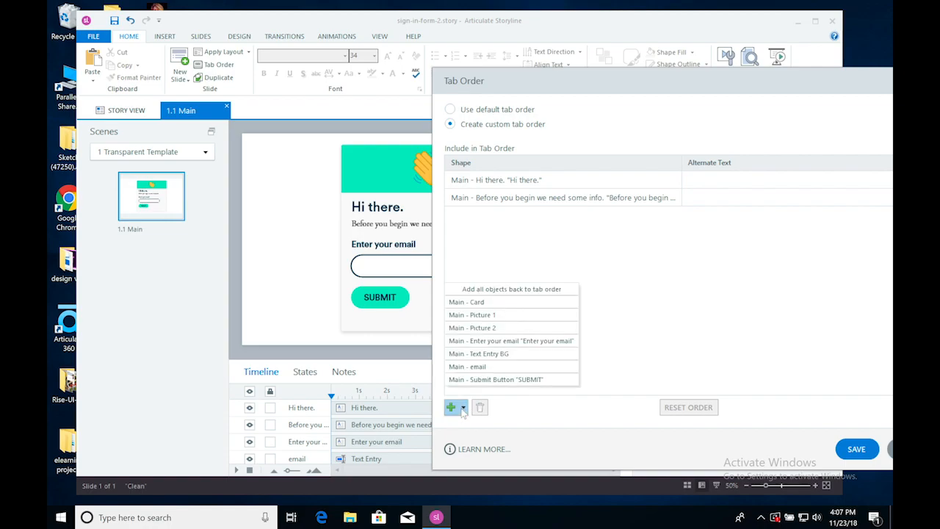
{"action": "left_click", "coordinate": [481, 342]}
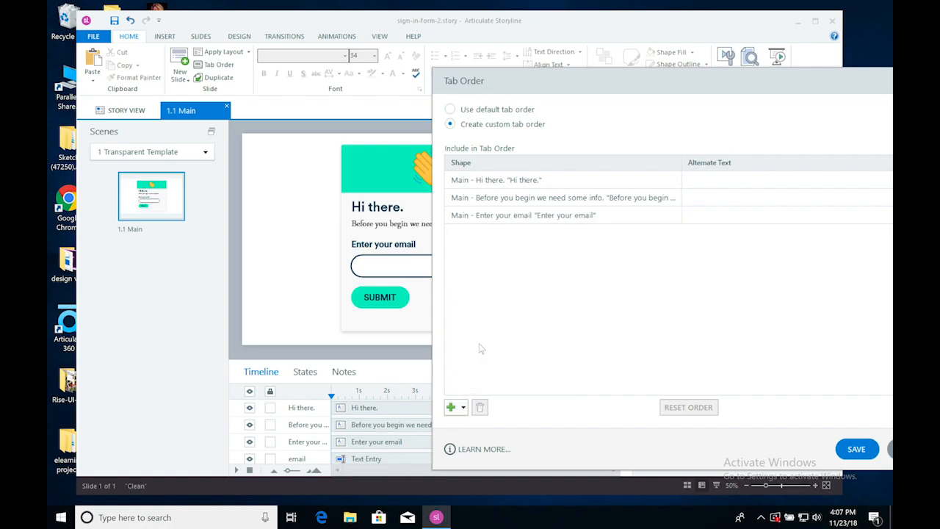
{"action": "left_click", "coordinate": [457, 409]}
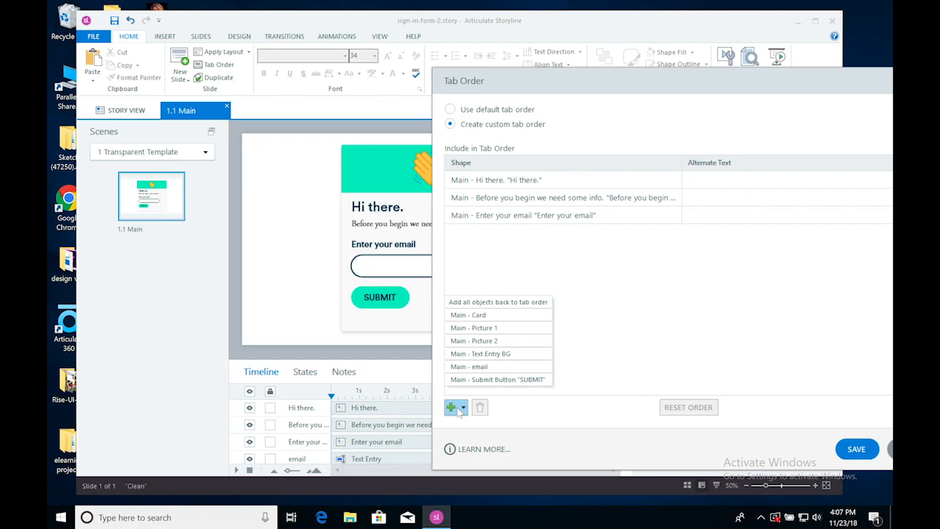
{"action": "left_click", "coordinate": [490, 367]}
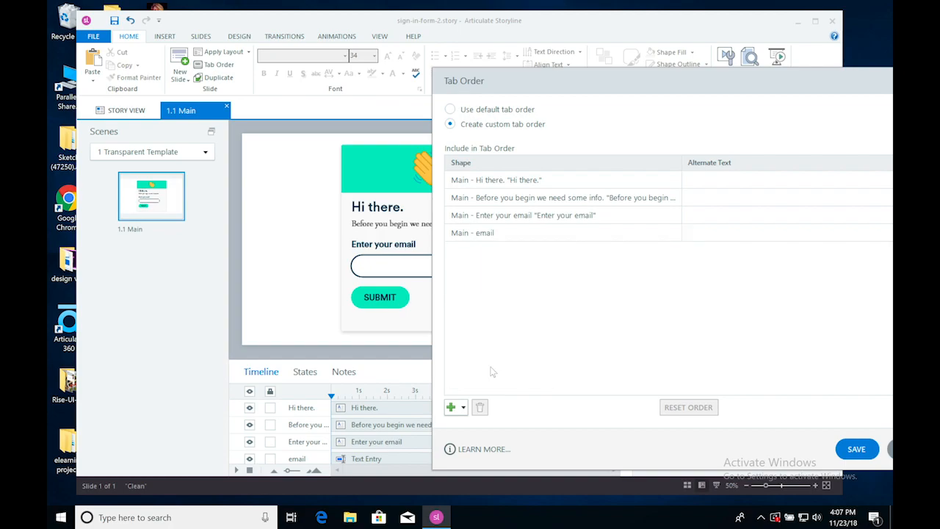
{"action": "left_click", "coordinate": [463, 408]}
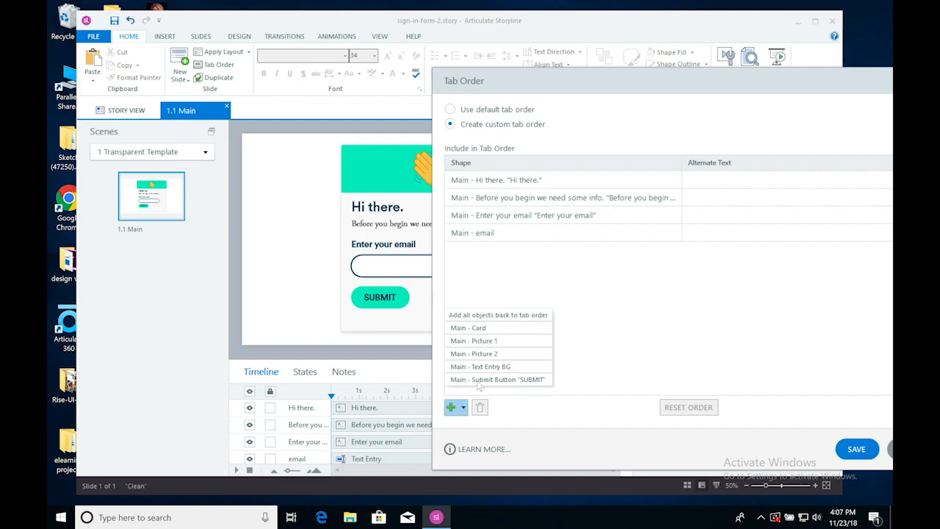
{"action": "left_click", "coordinate": [479, 379]}
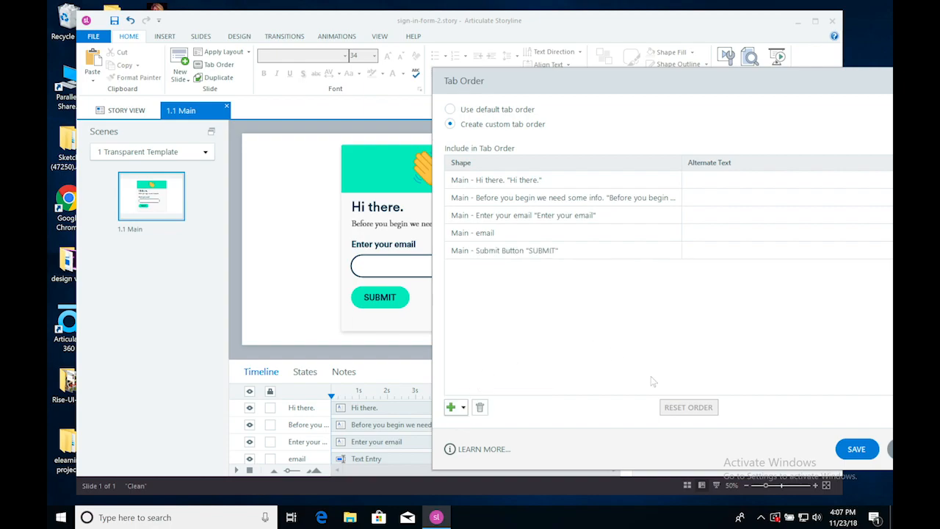
{"action": "left_click", "coordinate": [857, 449]}
- Set the email entry's alternate text to "enter your email field" in the tab order list
{"action": "left_click", "coordinate": [511, 233]}
{"action": "left_click", "coordinate": [725, 233]}
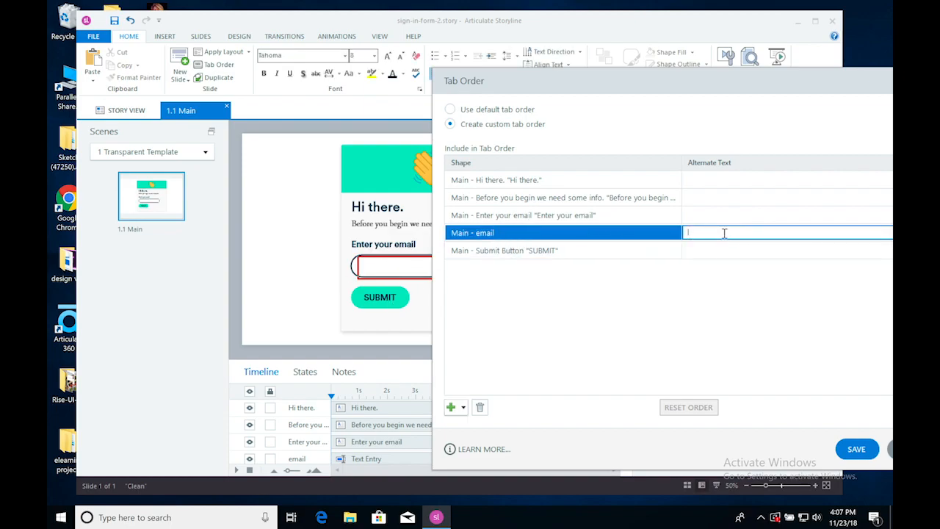
{"action": "type", "text": "email field"}
{"action": "left_click", "coordinate": [678, 283]}
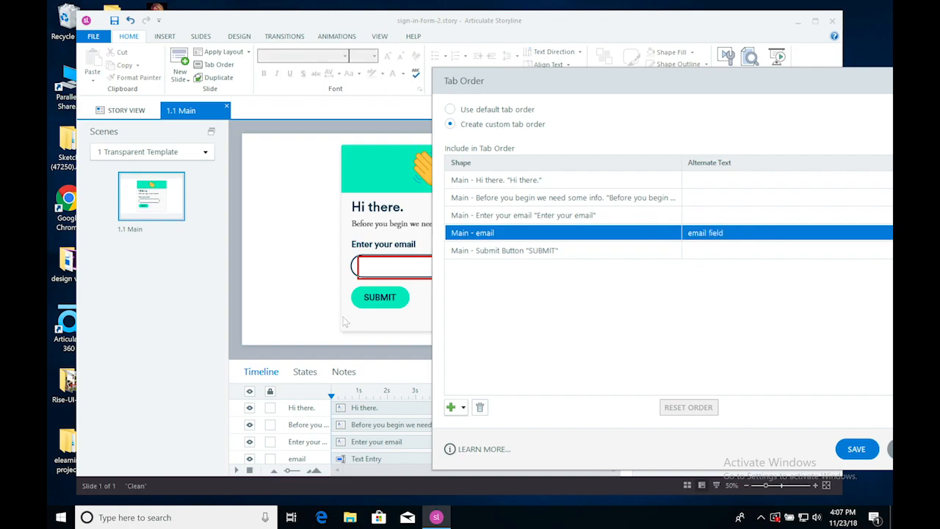
{"action": "left_click", "coordinate": [691, 233]}
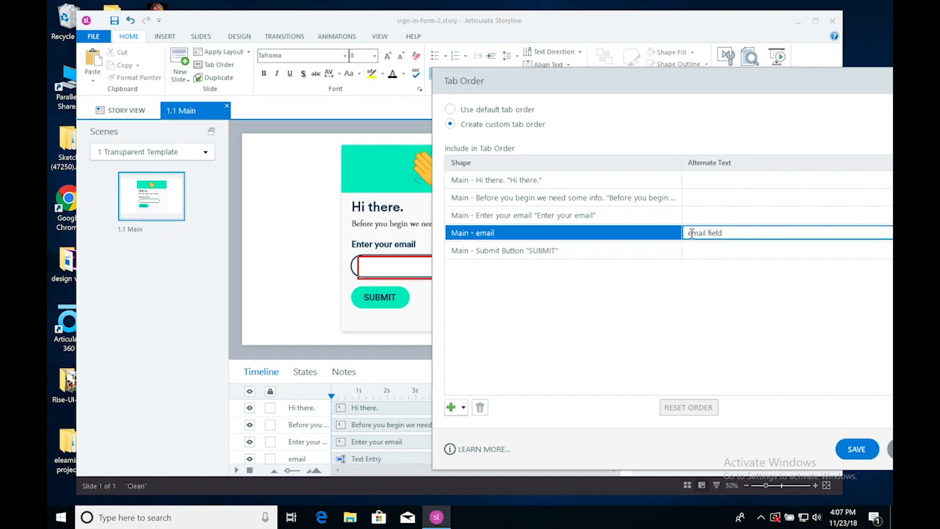
{"action": "type", "text": "enter your"}
{"action": "left_click", "coordinate": [761, 278]}
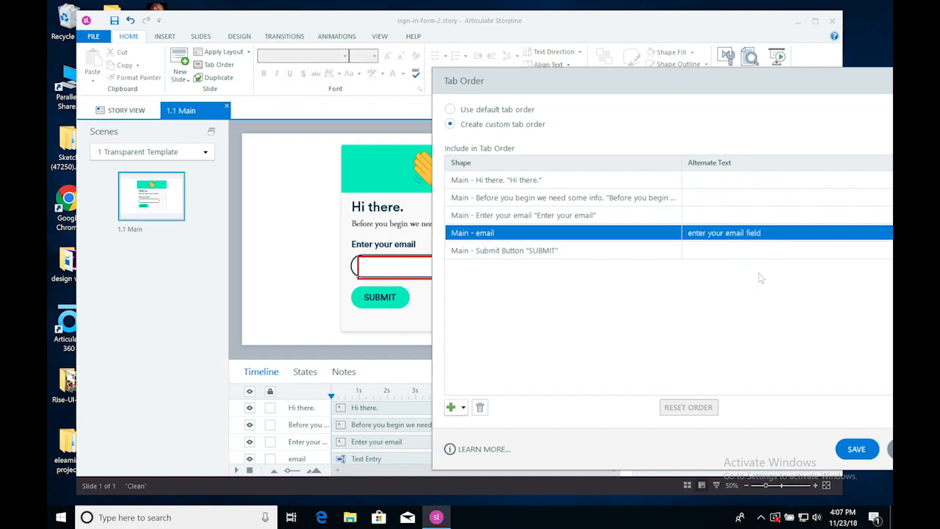
- Save the custom tab order and save the project
{"action": "left_click", "coordinate": [561, 254]}
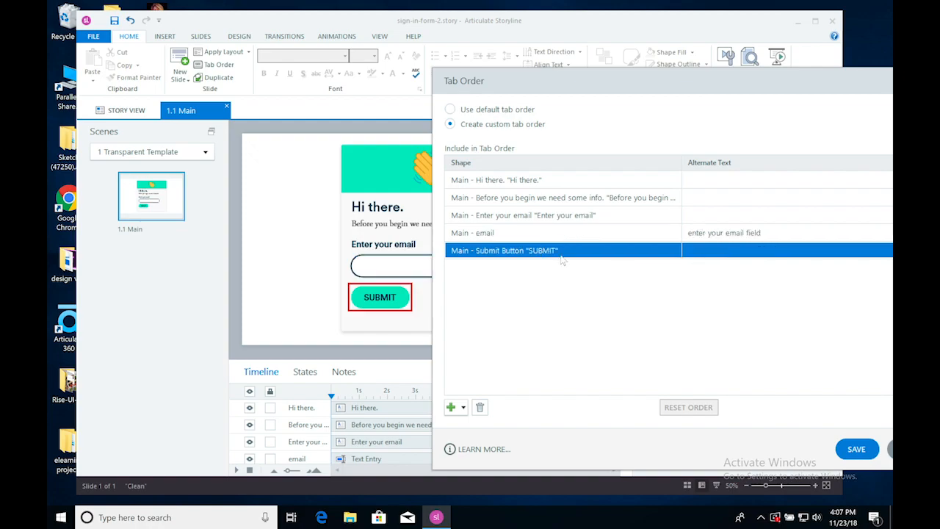
{"action": "left_click", "coordinate": [856, 448]}
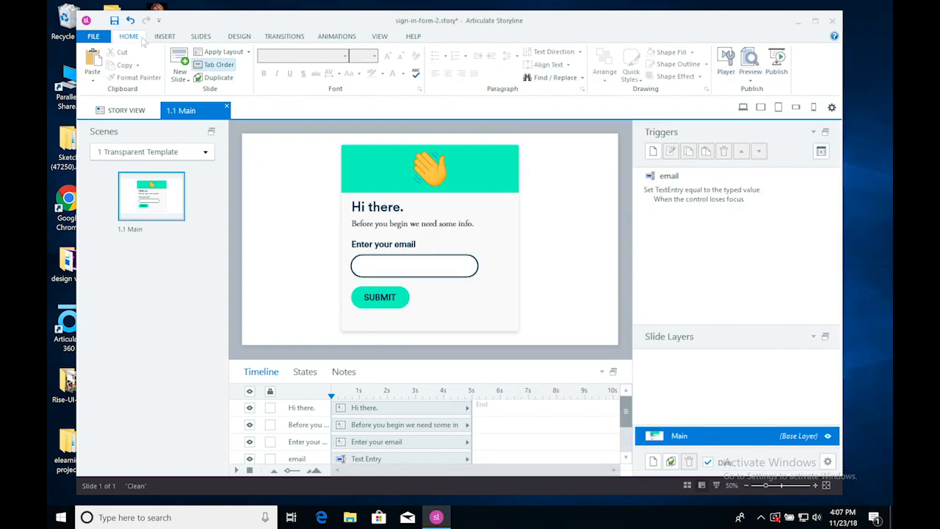
{"action": "left_click", "coordinate": [114, 20]}
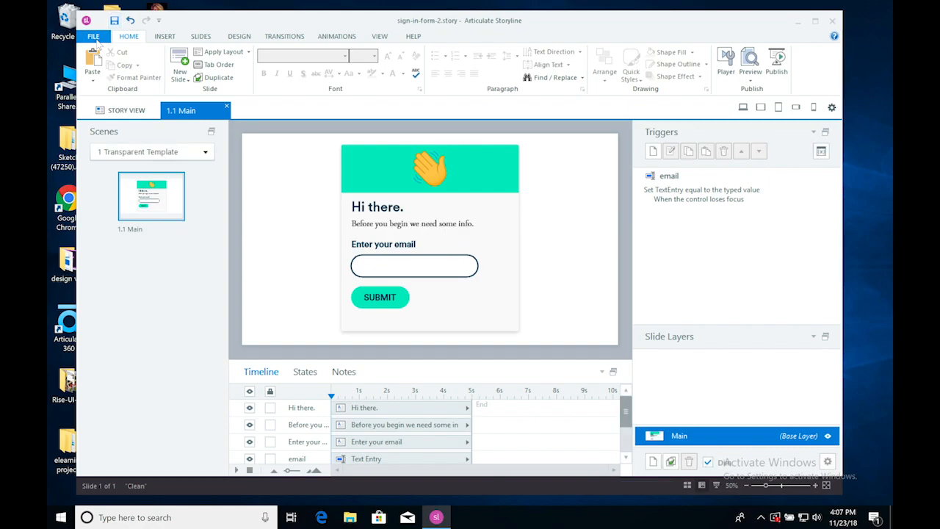
- Publish the sign-in-form-2 project for the web in HTML5 format only, and dismiss the publish confirmation
{"action": "left_click", "coordinate": [96, 40]}
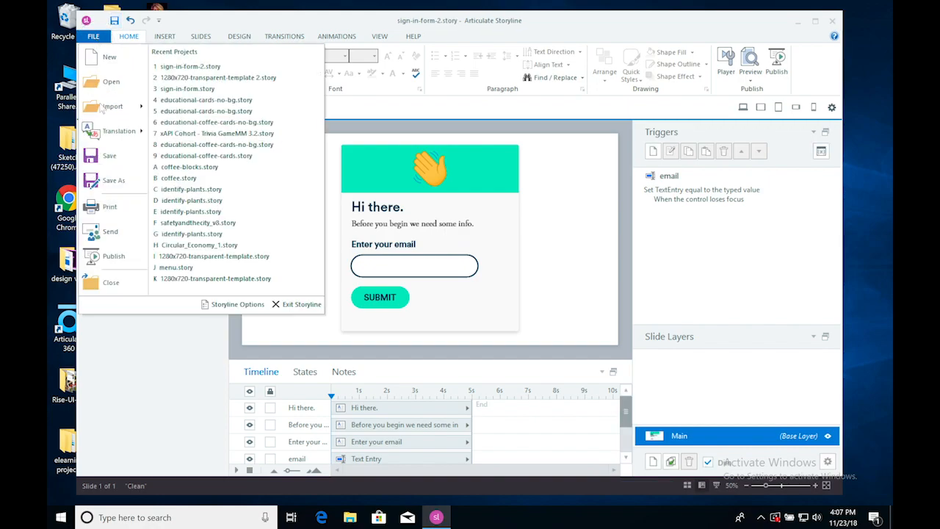
{"action": "left_click", "coordinate": [113, 252]}
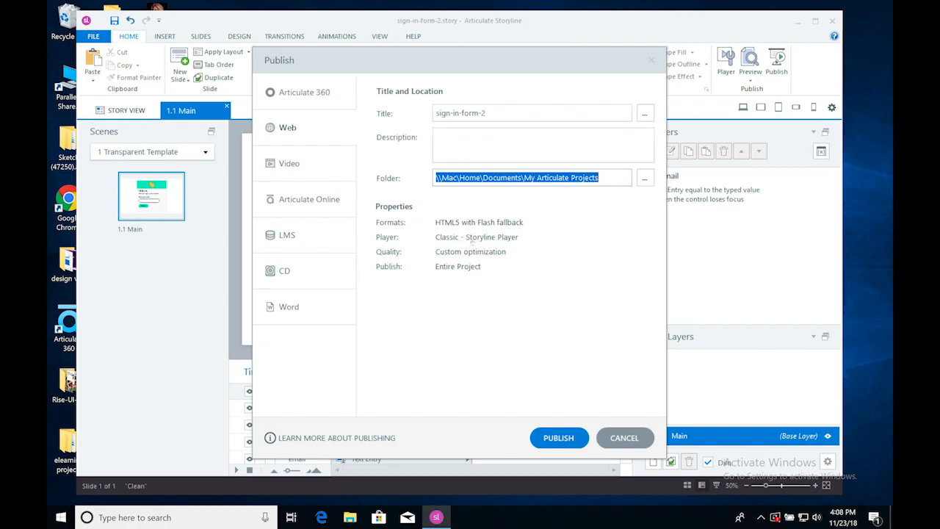
{"action": "left_click", "coordinate": [477, 221]}
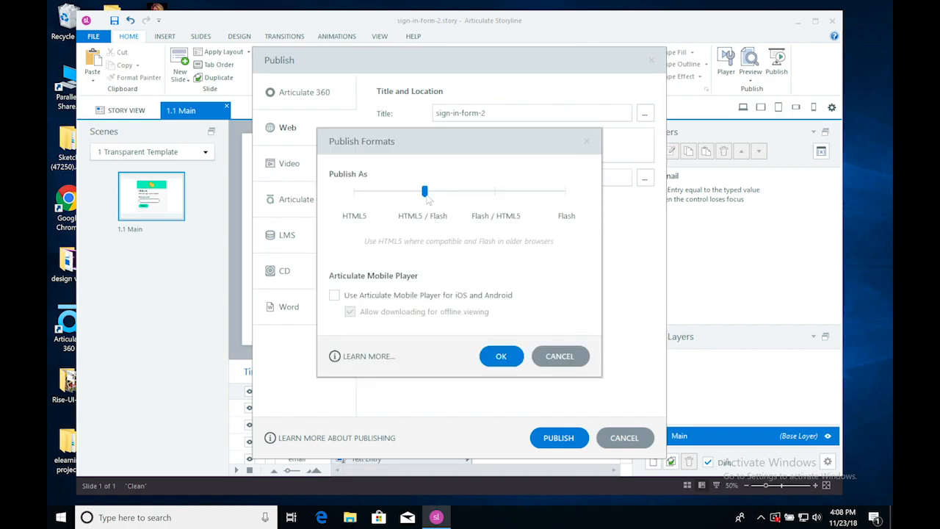
{"action": "left_click_drag", "start_coordinate": [422, 193], "coordinate": [316, 191]}
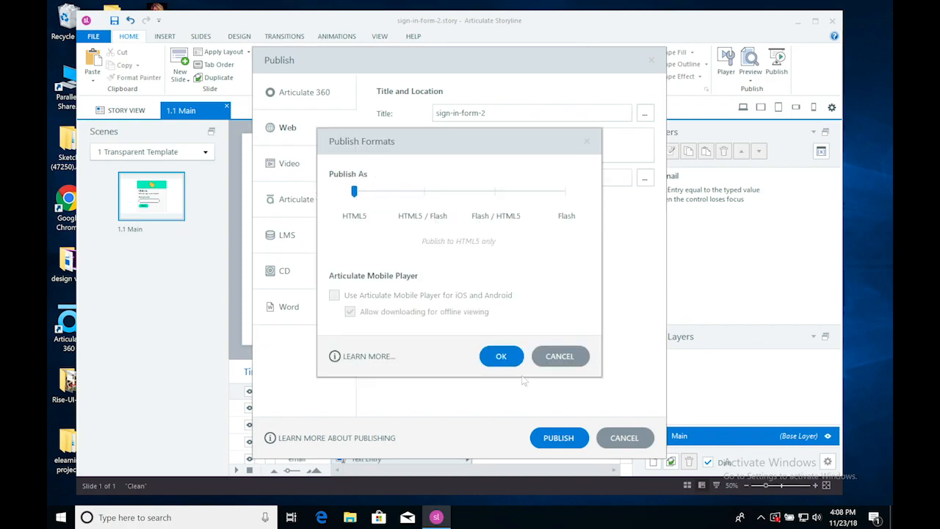
{"action": "left_click", "coordinate": [493, 351]}
{"action": "left_click", "coordinate": [560, 438]}
{"action": "mouse_move", "coordinate": [428, 514]}
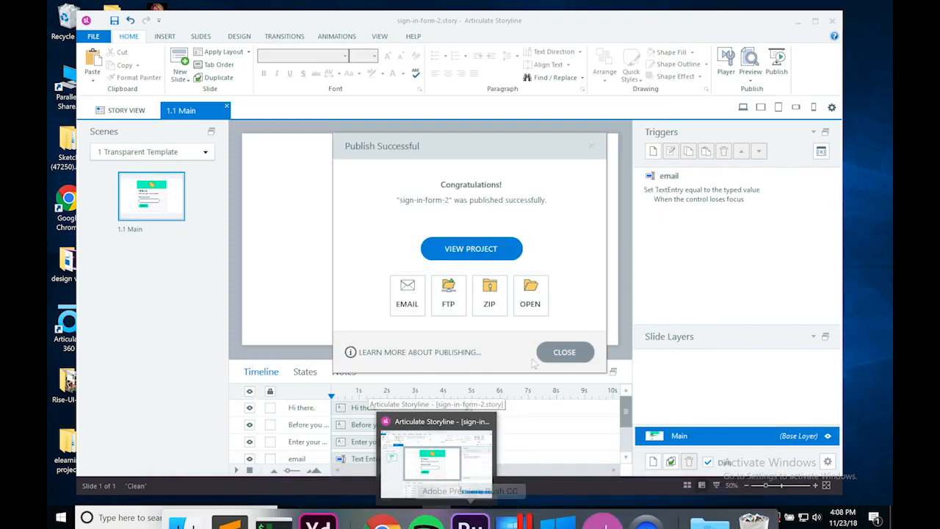
{"action": "left_click", "coordinate": [564, 352]}
- Switch to Finder and open the "sign-in-form-2 - Storyline output" folder inside My Articulate Projects in Documents
{"action": "mouse_move", "coordinate": [273, 523]}
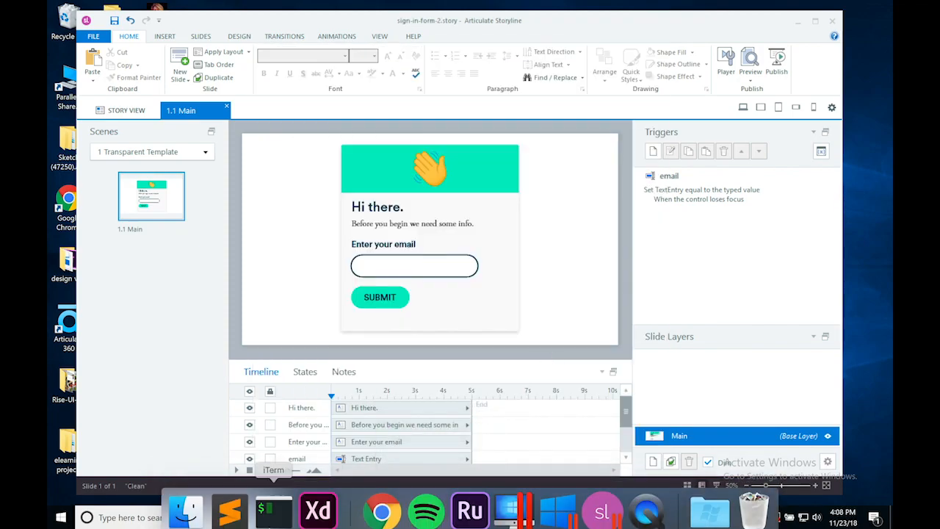
{"action": "left_click", "coordinate": [186, 507]}
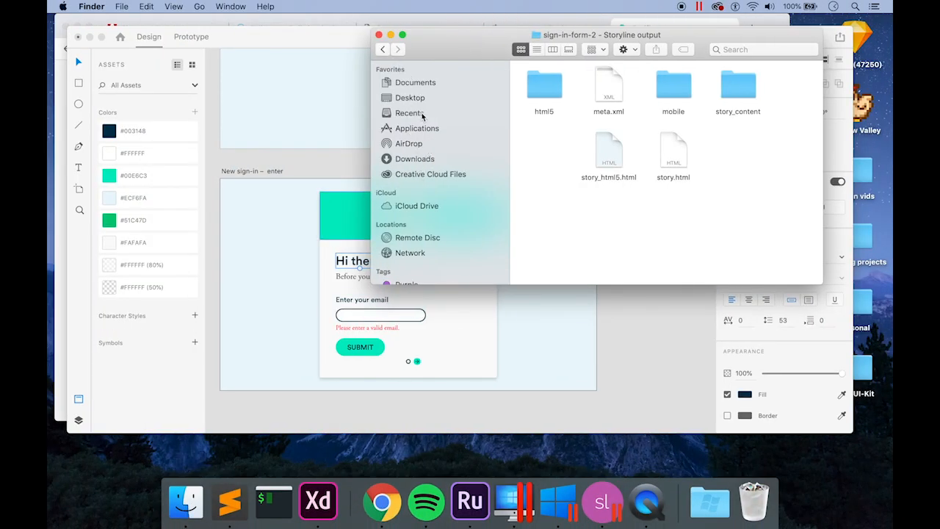
{"action": "left_click", "coordinate": [420, 86]}
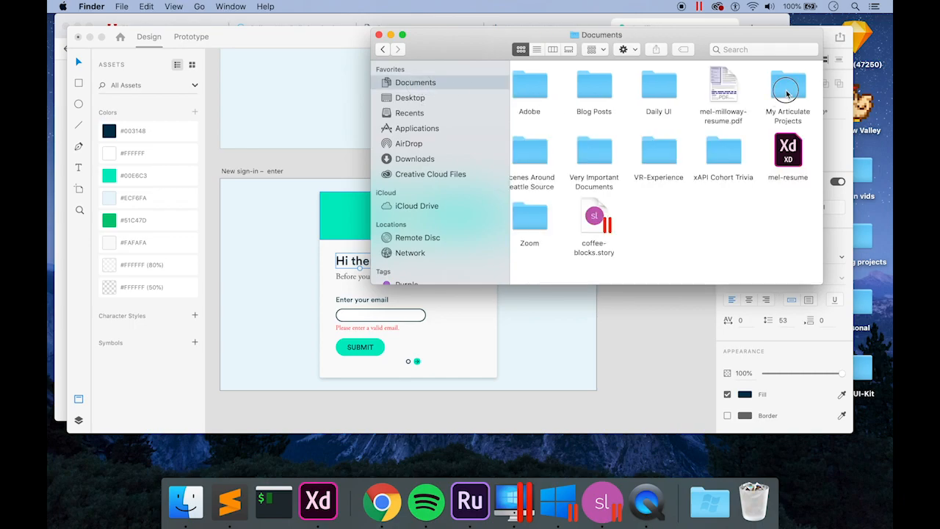
{"action": "double_click", "coordinate": [783, 91]}
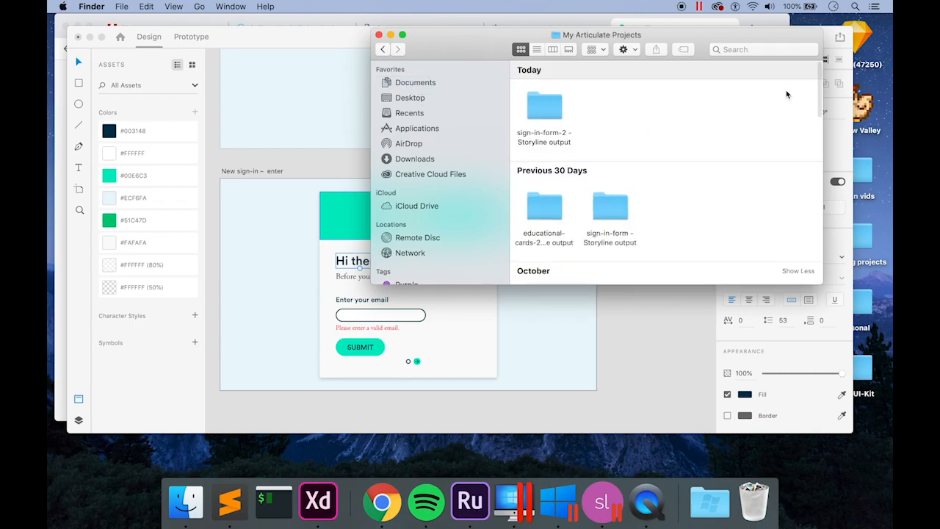
{"action": "left_click", "coordinate": [560, 109]}
{"action": "double_click", "coordinate": [555, 110]}
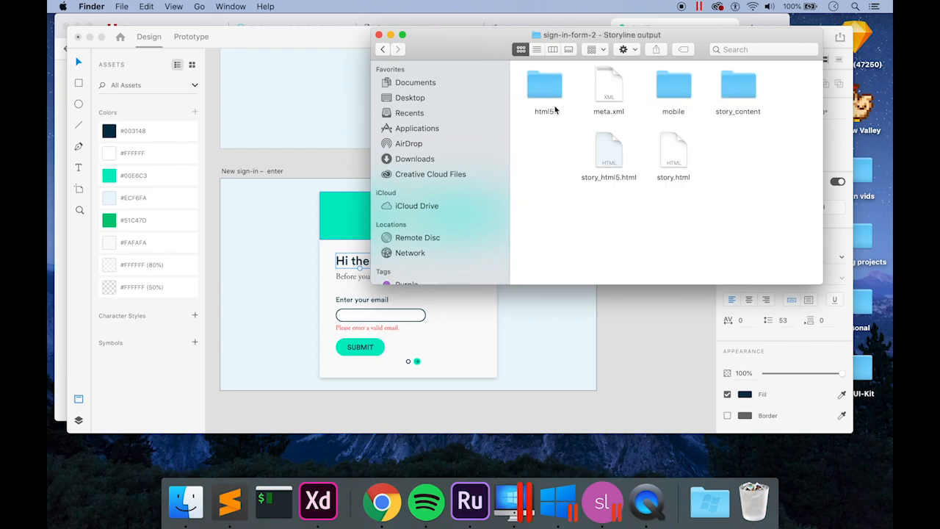
- Open the published story_html5.html file in Chrome
{"action": "left_click", "coordinate": [621, 155]}
{"action": "right_click", "coordinate": [619, 156]}
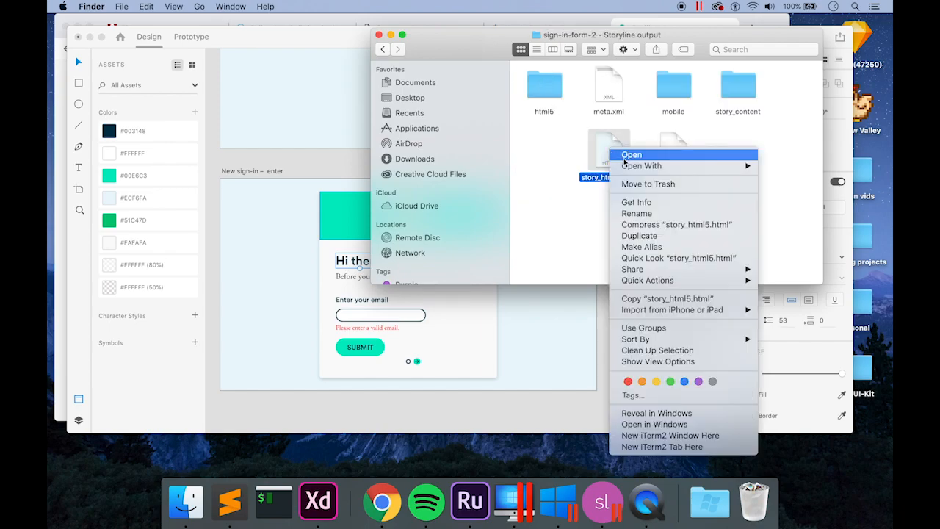
{"action": "mouse_move", "coordinate": [646, 166]}
{"action": "left_click", "coordinate": [551, 201]}
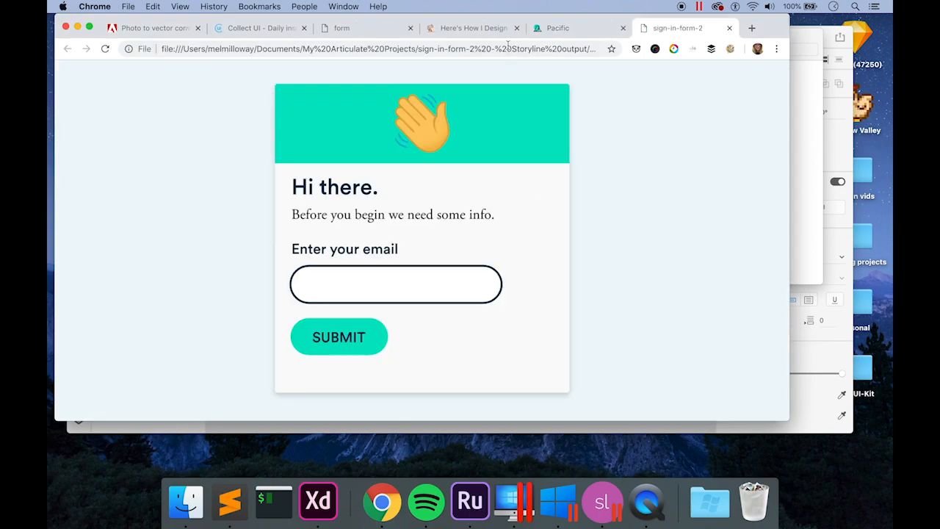
- Close all the other browser tabs, keeping only the published sign-in-form-2 page open
{"action": "left_click", "coordinate": [517, 28]}
{"action": "left_click", "coordinate": [517, 29]}
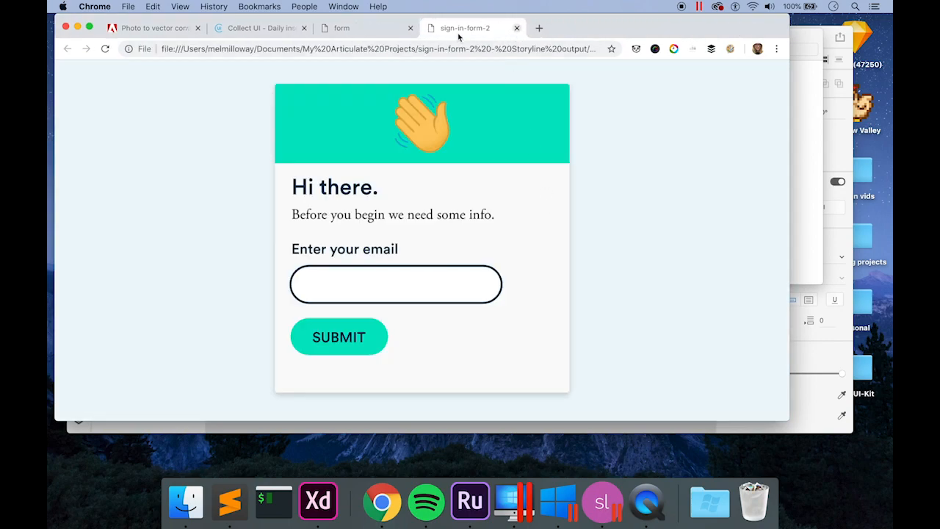
{"action": "left_click", "coordinate": [410, 28]}
{"action": "left_click", "coordinate": [310, 28]}
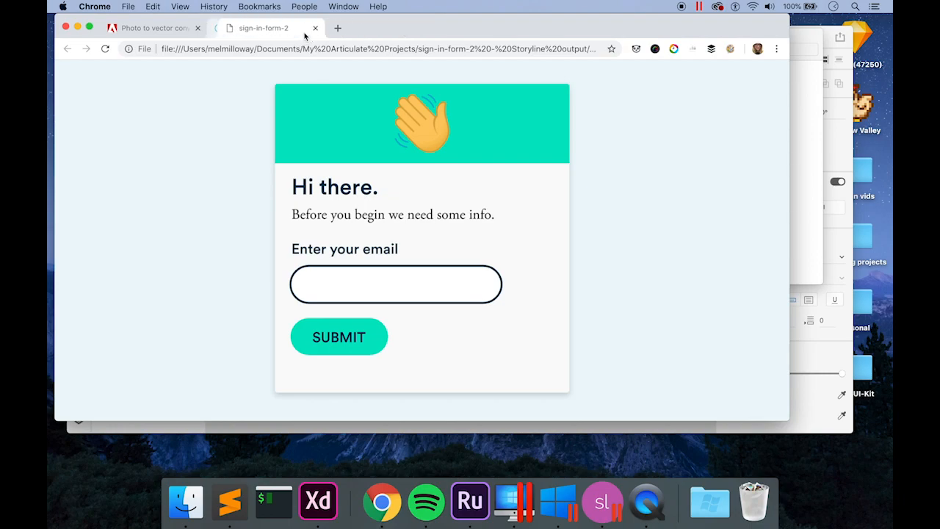
{"action": "left_click", "coordinate": [198, 28]}
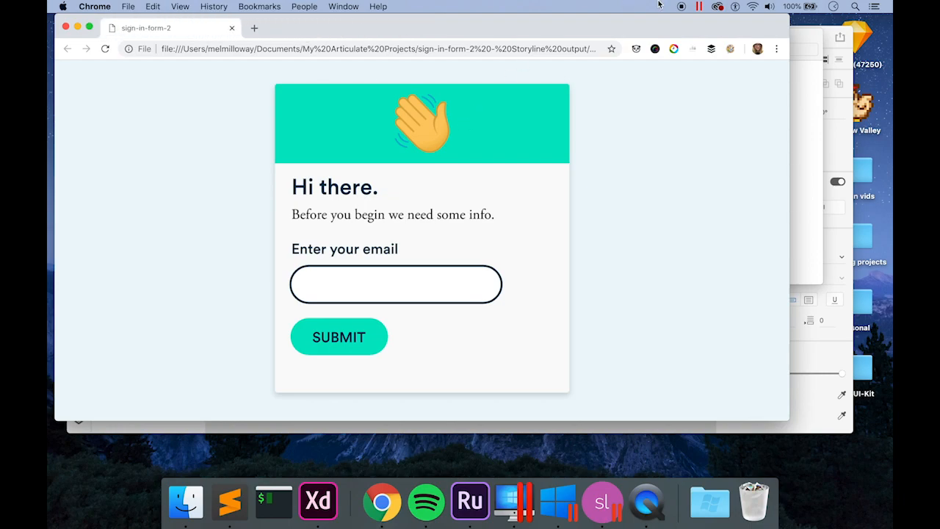
- Enable VoiceOver in the macOS Accessibility preferences and close the preferences window
{"action": "left_click", "coordinate": [738, 6]}
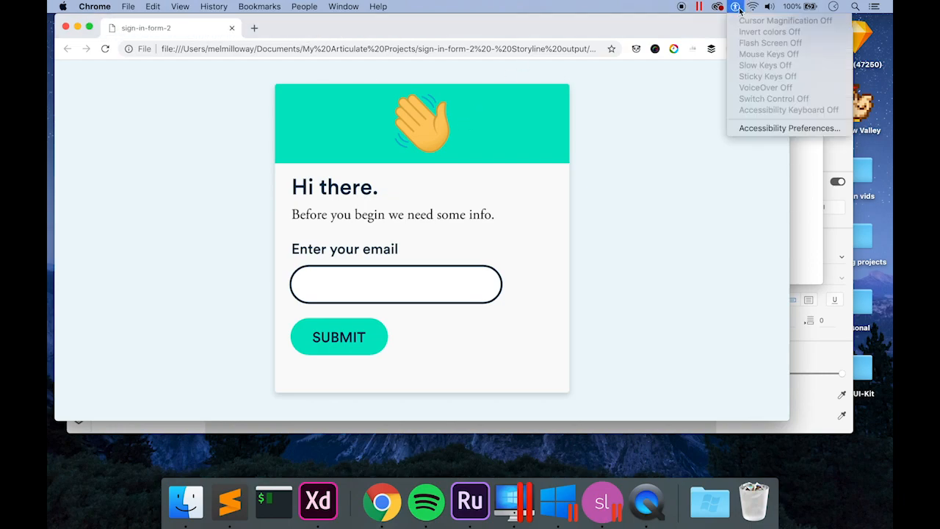
{"action": "left_click", "coordinate": [760, 128]}
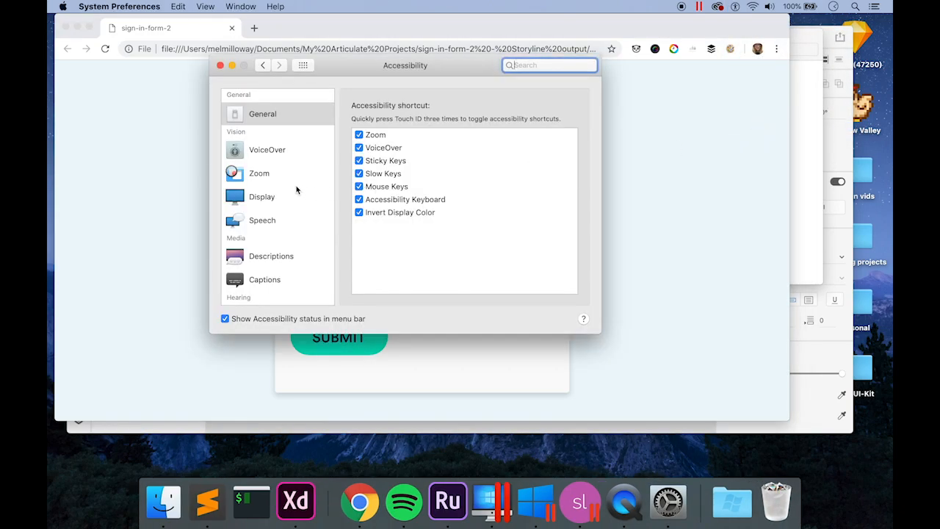
{"action": "left_click", "coordinate": [278, 156]}
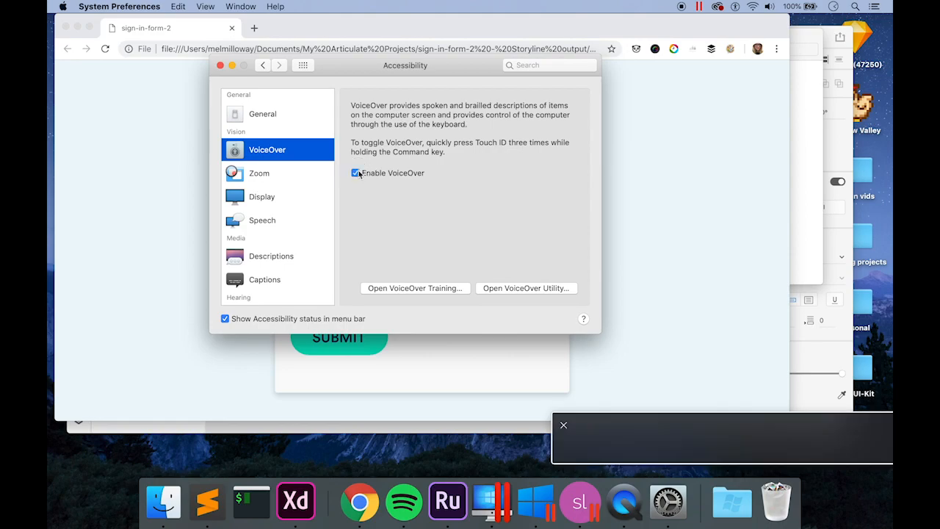
{"action": "left_click", "coordinate": [219, 65]}
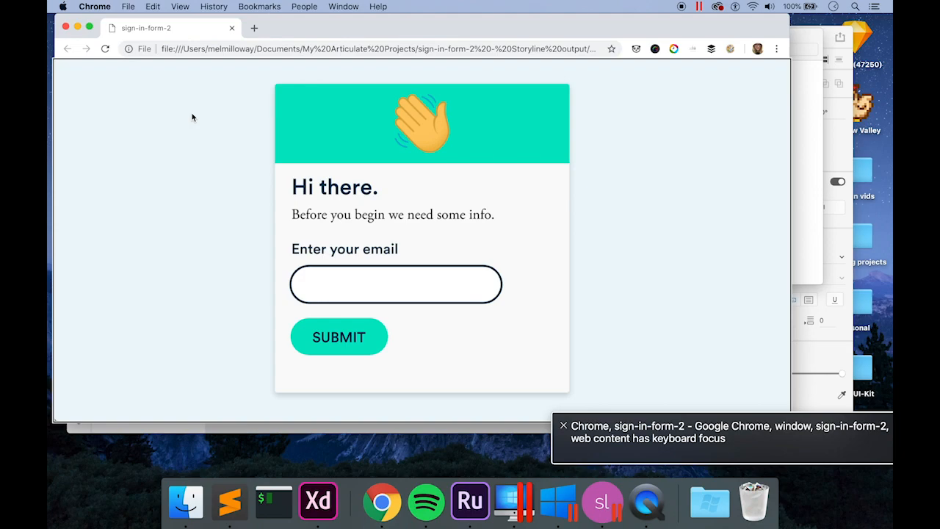
- Test the form's reading order with VoiceOver from the heading to the Submit button, entering a first name in the email field on the way
{"action": "key", "text": "ctrl+alt+Right"}
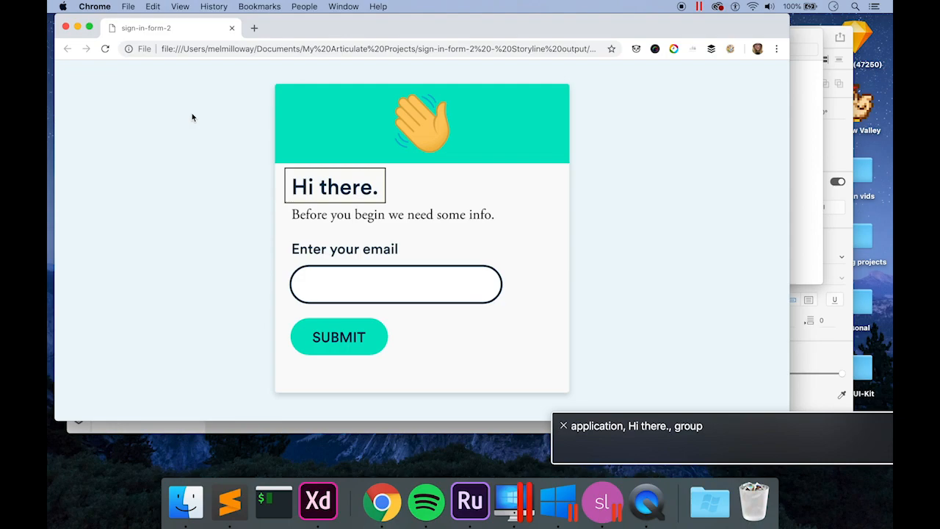
{"action": "key", "text": "ctrl+alt+Right"}
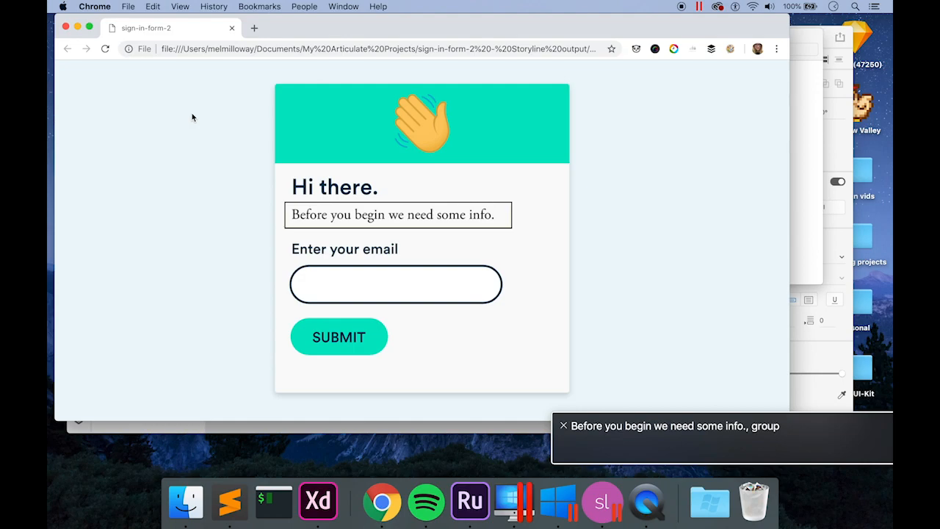
{"action": "key", "text": "ctrl+alt+Right"}
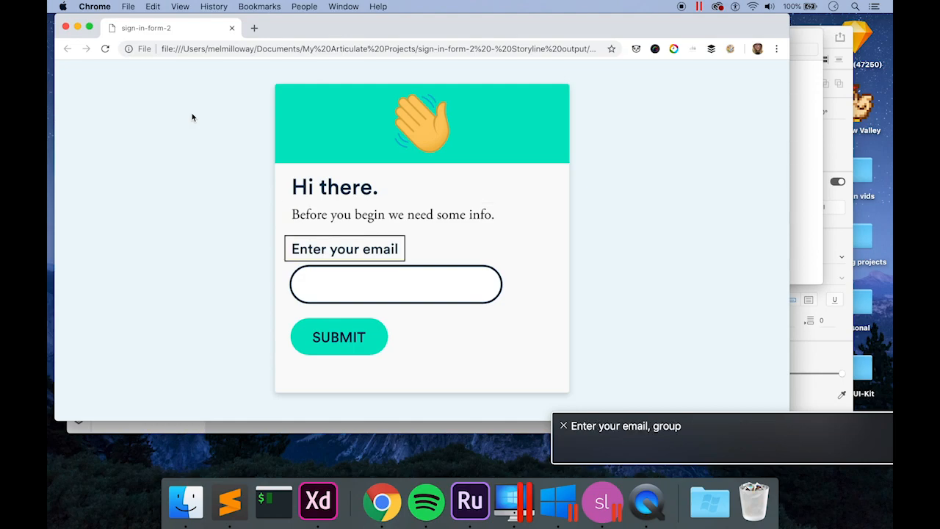
{"action": "key", "text": "ctrl+alt+Right"}
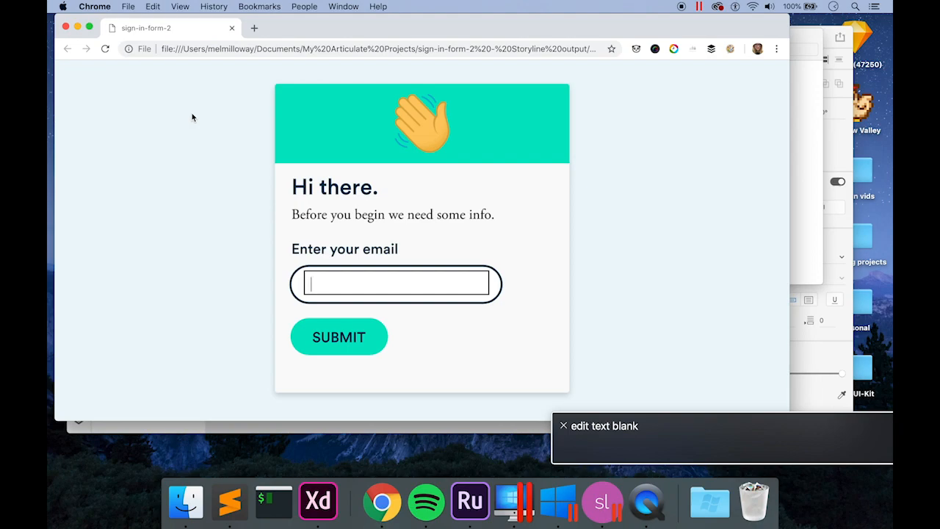
{"action": "type", "text": "Mel"}
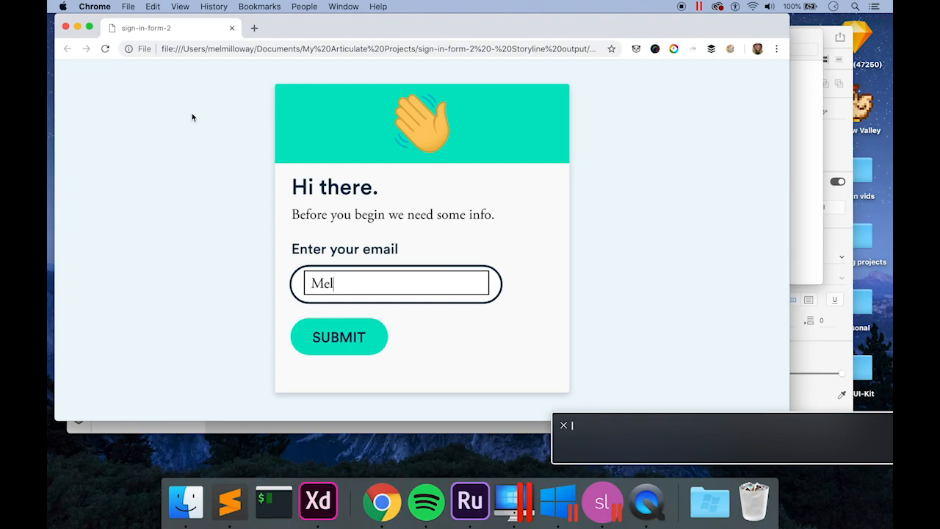
{"action": "key", "text": "Tab"}
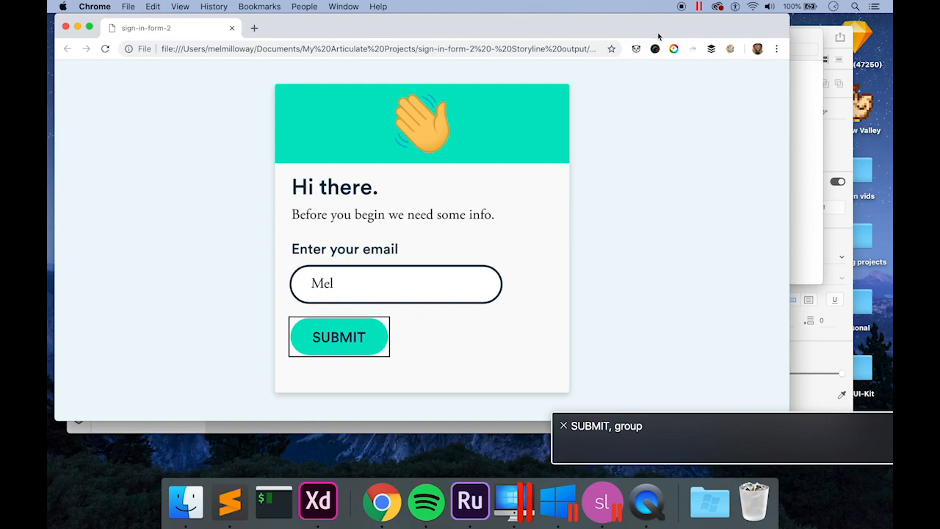
- Turn off VoiceOver in the Accessibility preferences, close the window and check the VoiceOver status
{"action": "left_click", "coordinate": [735, 7]}
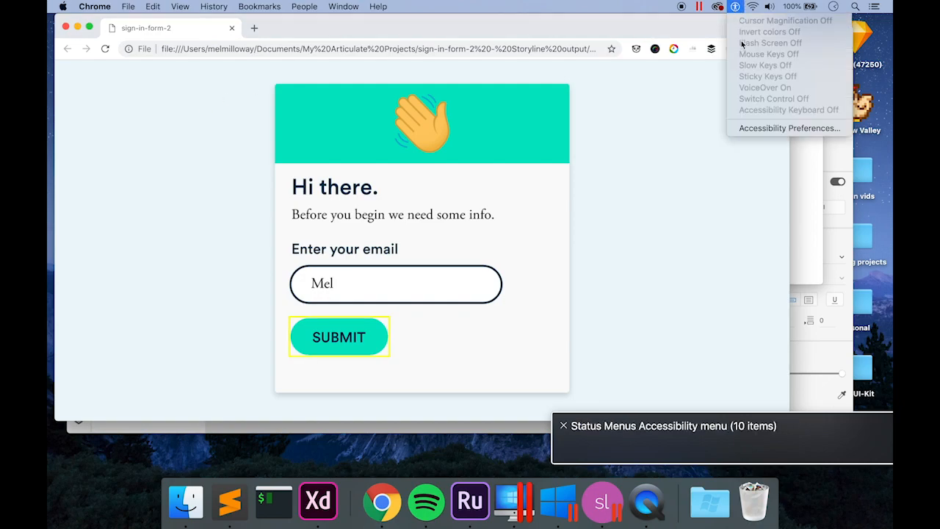
{"action": "left_click", "coordinate": [757, 128]}
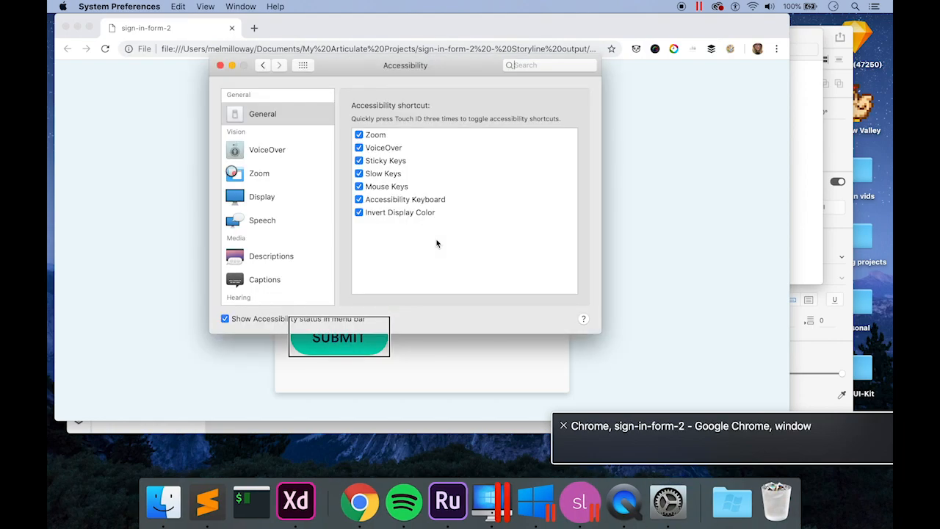
{"action": "left_click", "coordinate": [269, 152]}
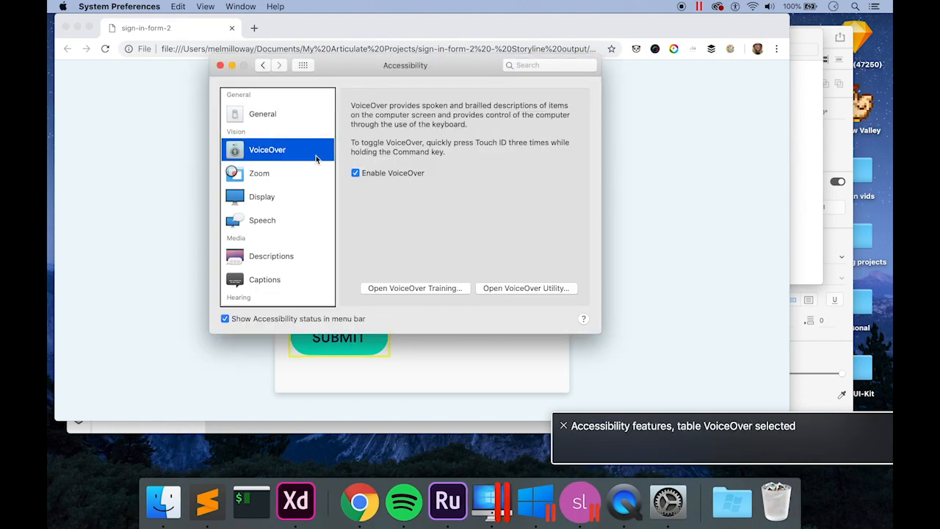
{"action": "left_click", "coordinate": [220, 65]}
{"action": "left_click", "coordinate": [222, 71]}
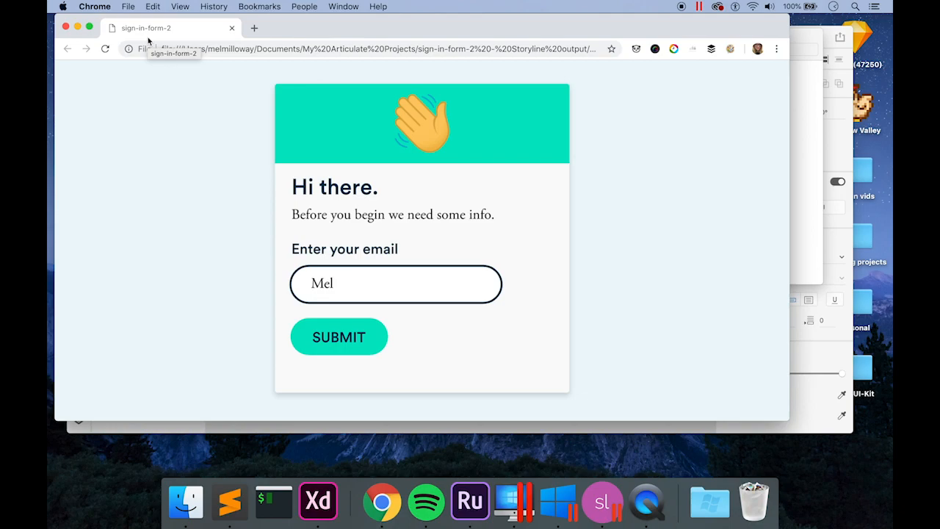
{"action": "left_click", "coordinate": [736, 7]}
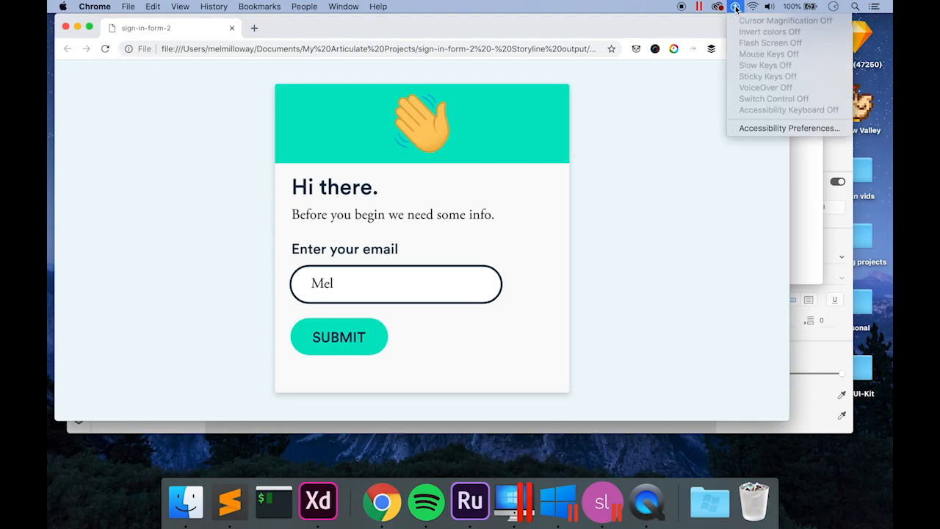
{"action": "left_click", "coordinate": [666, 168]}
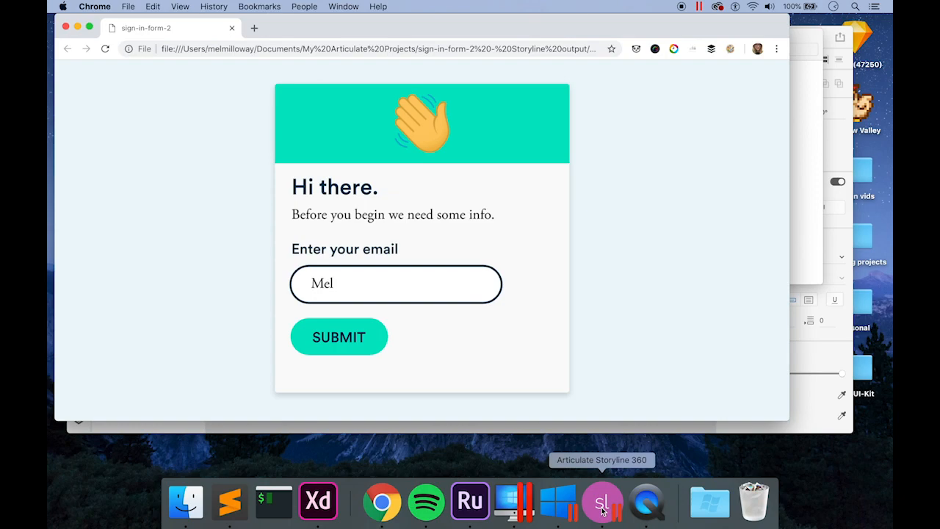
- Switch back to Articulate Storyline, review the slide's custom tab order and alternate text, and save the tab order
{"action": "left_click", "coordinate": [601, 505]}
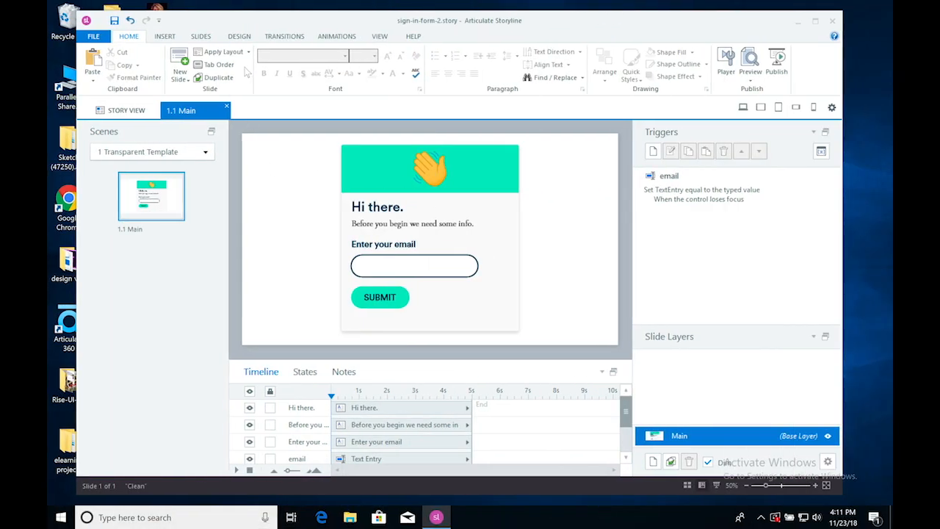
{"action": "left_click", "coordinate": [218, 64]}
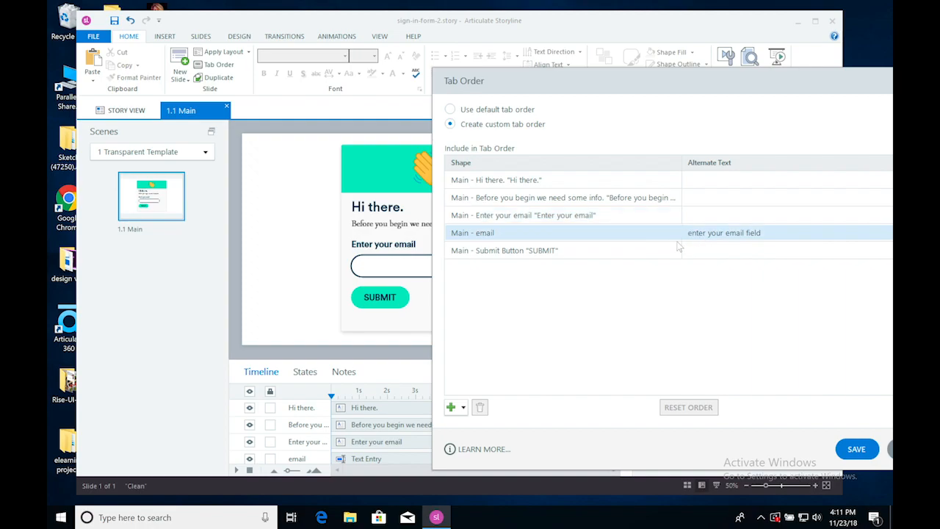
{"action": "left_click_drag", "start_coordinate": [756, 77], "coordinate": [633, 78]}
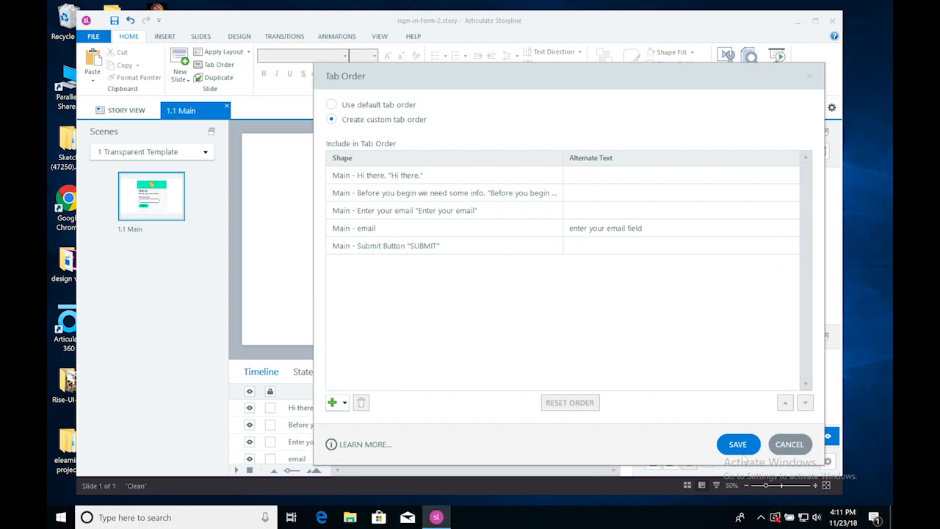
{"action": "left_click", "coordinate": [741, 447]}
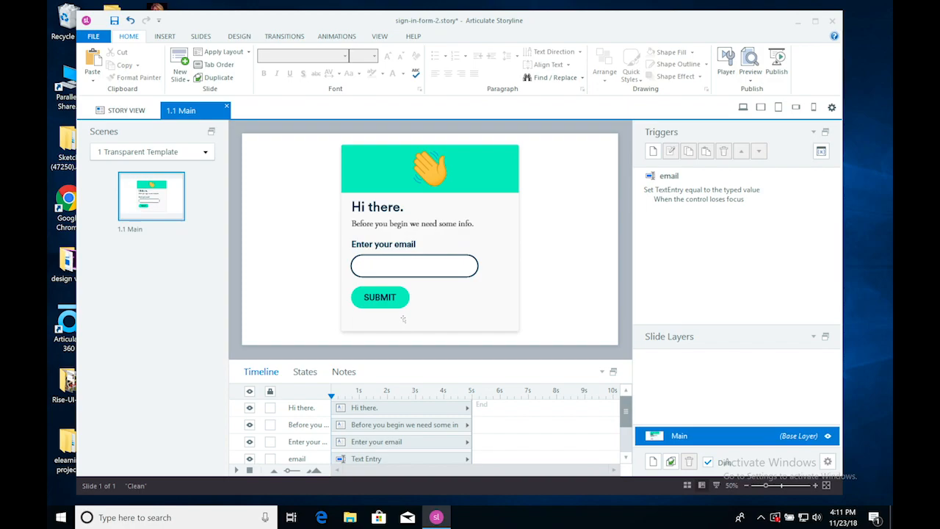
{"action": "left_click", "coordinate": [371, 244]}
{"action": "left_click", "coordinate": [374, 264]}
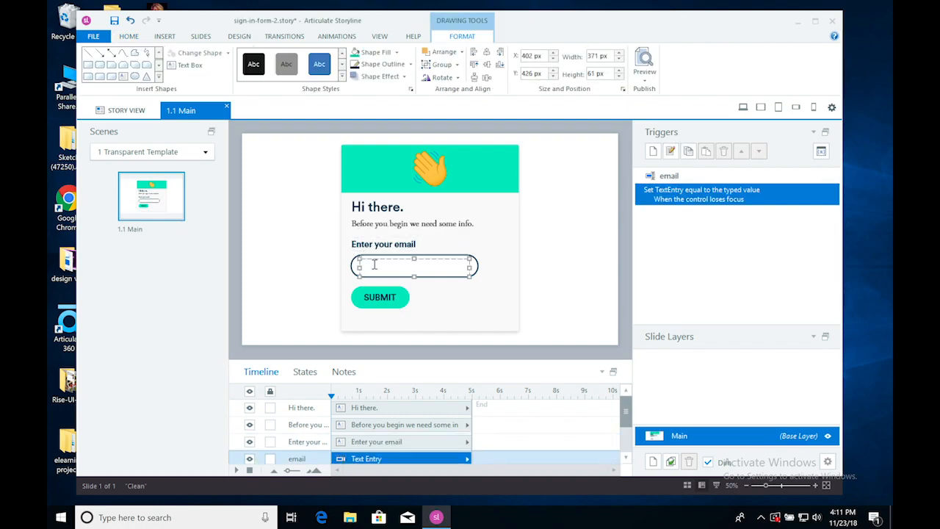
{"action": "left_click", "coordinate": [580, 262]}
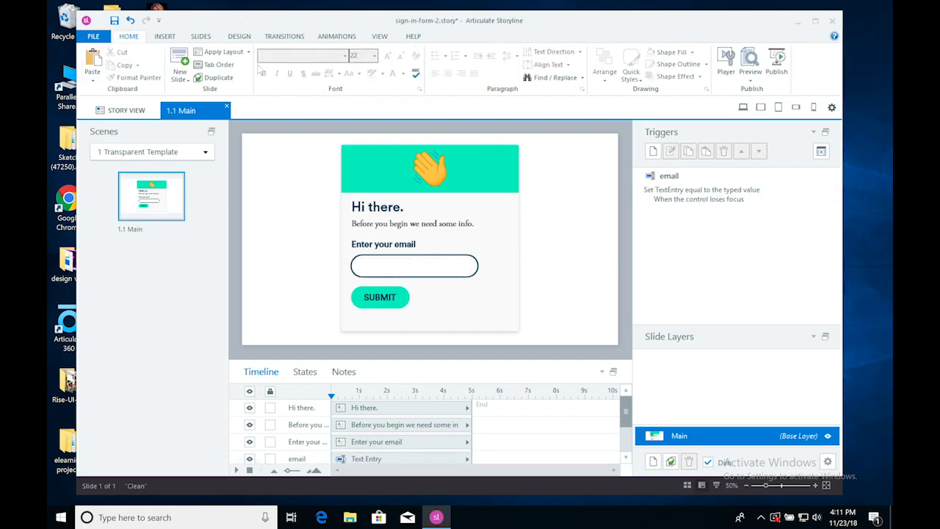
- Insert a scrolling panel and stretch it across the full slide width, from the green banner down to the Submit button
{"action": "left_click", "coordinate": [167, 39]}
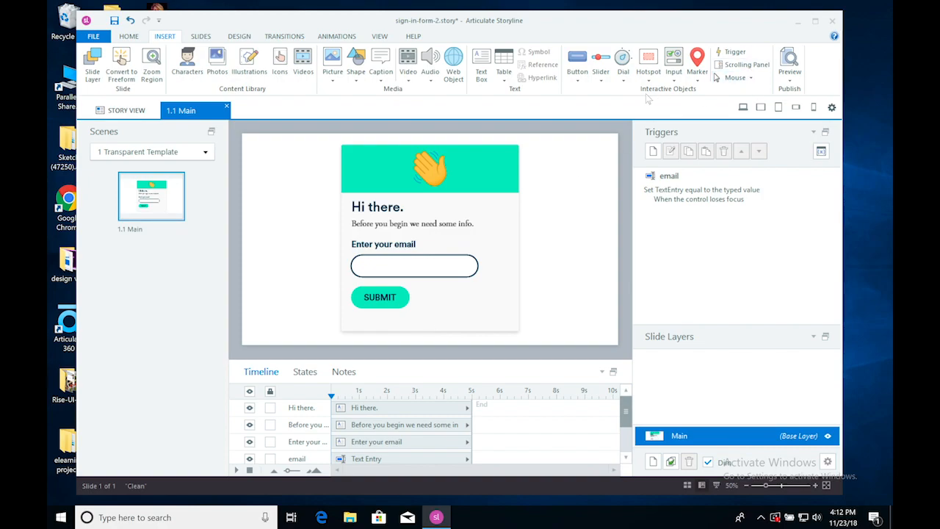
{"action": "left_click", "coordinate": [748, 486]}
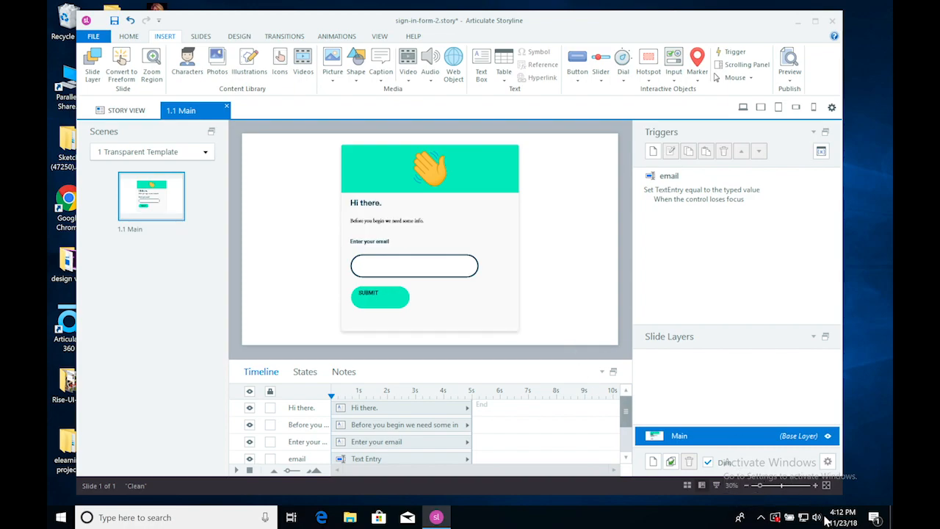
{"action": "left_click", "coordinate": [816, 485]}
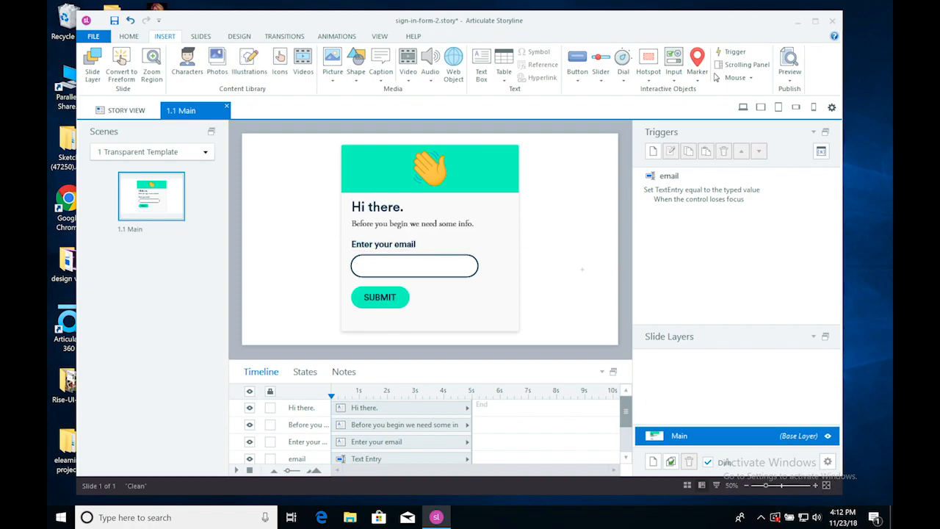
{"action": "left_click", "coordinate": [240, 147]}
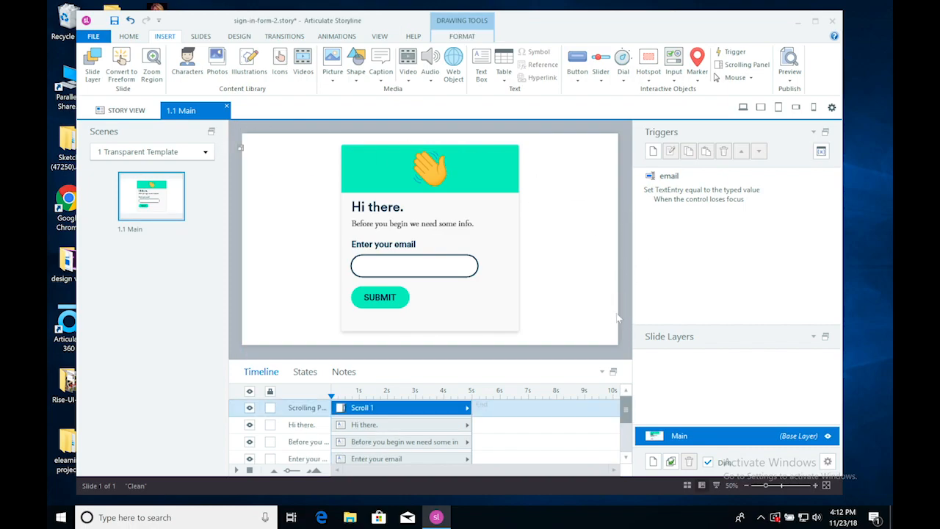
{"action": "left_click", "coordinate": [580, 307]}
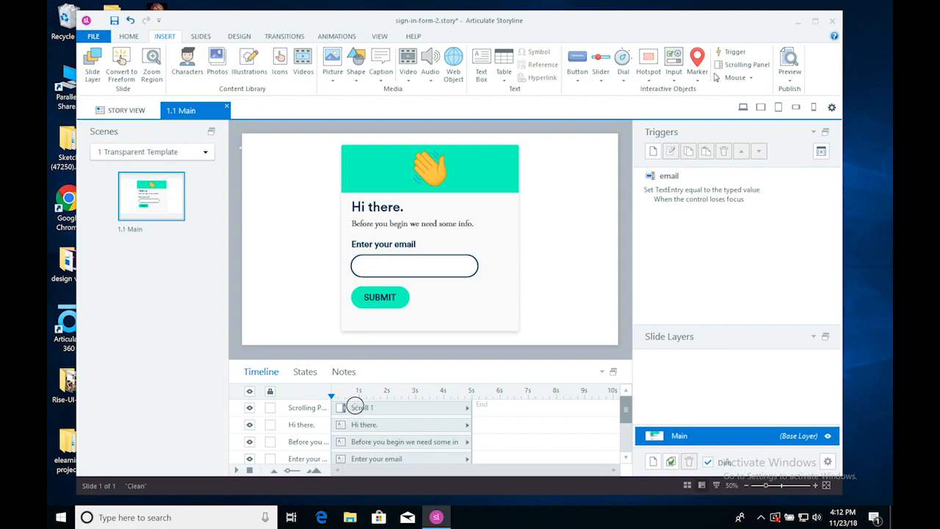
{"action": "left_click", "coordinate": [356, 405]}
{"action": "left_click_drag", "start_coordinate": [240, 147], "coordinate": [376, 224]}
{"action": "left_click_drag", "start_coordinate": [375, 186], "coordinate": [623, 249]}
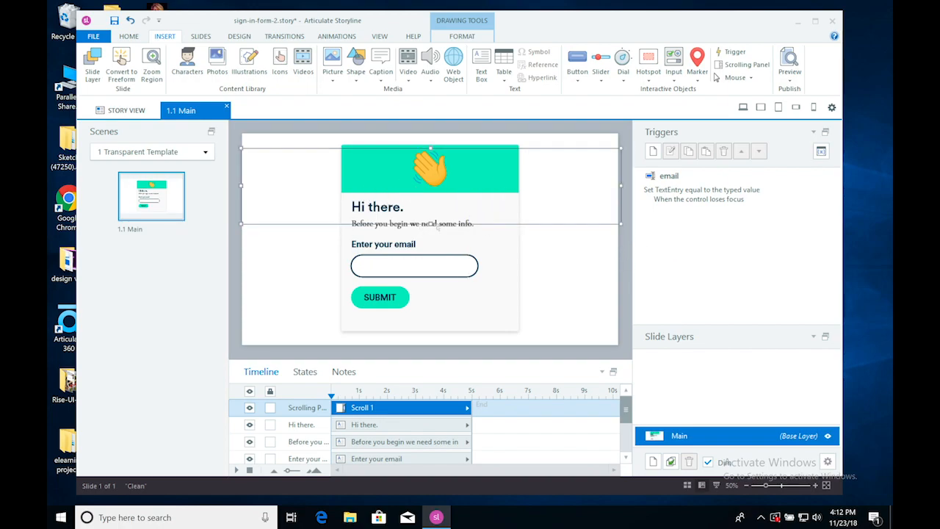
{"action": "left_click_drag", "start_coordinate": [431, 224], "coordinate": [431, 296]}
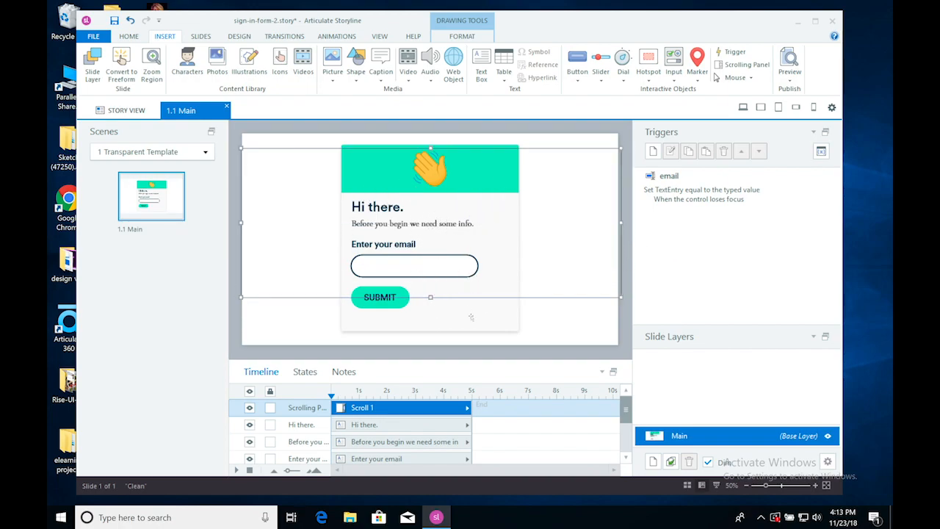
- Hide and lock the "Enter your email" label, the email text entry and its background rectangle in the timeline
{"action": "left_click", "coordinate": [364, 425]}
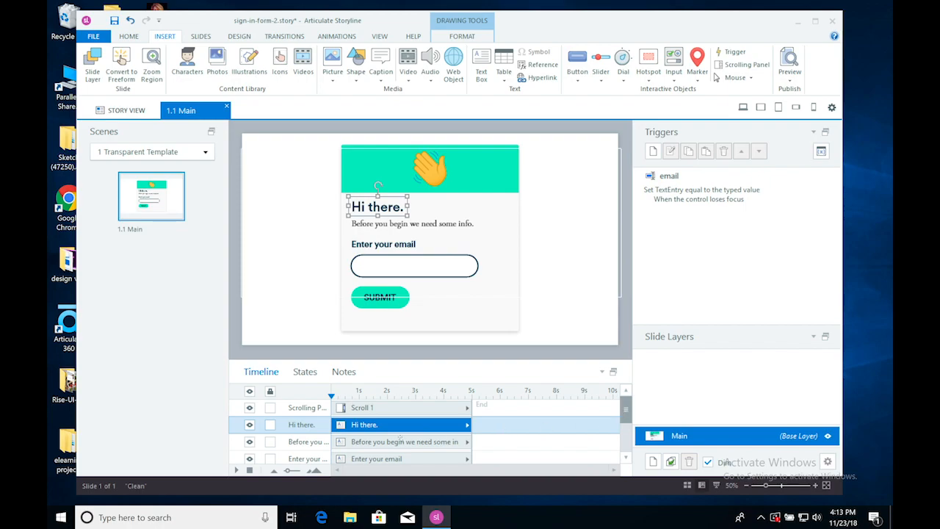
{"action": "left_click", "coordinate": [249, 459]}
{"action": "left_click_drag", "start_coordinate": [626, 409], "coordinate": [616, 436]}
{"action": "left_click", "coordinate": [249, 428]}
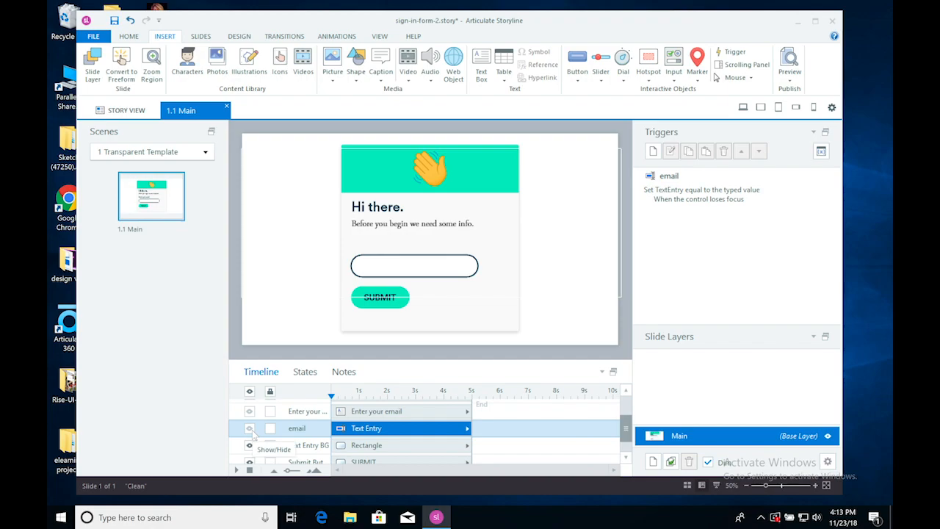
{"action": "left_click", "coordinate": [250, 445]}
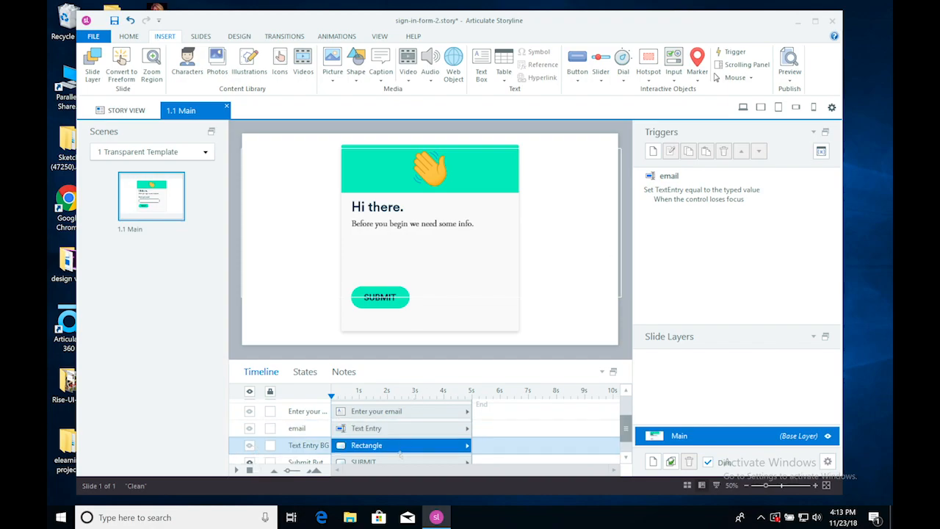
{"action": "left_click", "coordinate": [394, 461]}
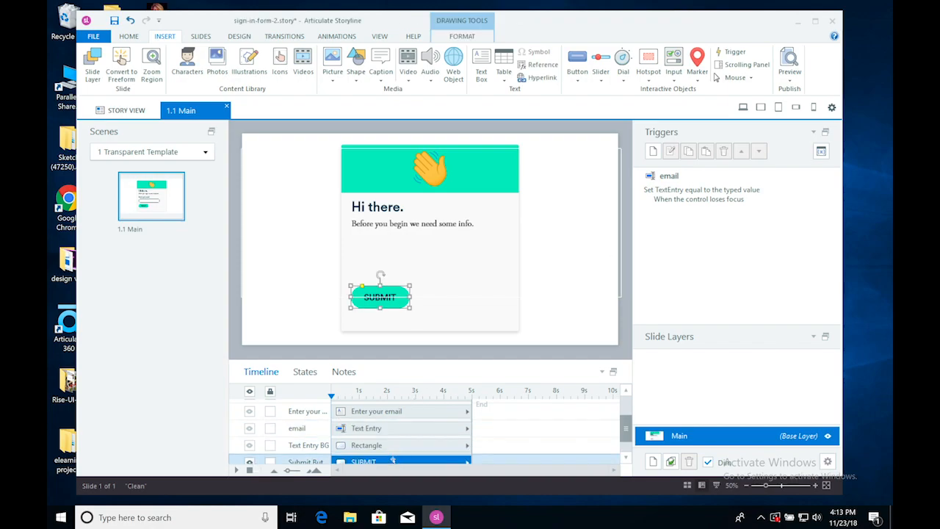
{"action": "left_click", "coordinate": [270, 445]}
{"action": "left_click", "coordinate": [270, 429]}
{"action": "left_click", "coordinate": [269, 411]}
- Move the card, heading, intro text and Submit button together into the scrolling panel
{"action": "mouse_move", "coordinate": [239, 130]}
{"action": "left_mouse_down"}
{"action": "mouse_move", "coordinate": [570, 385]}
{"action": "mouse_move", "coordinate": [621, 394]}
{"action": "left_mouse_up"}
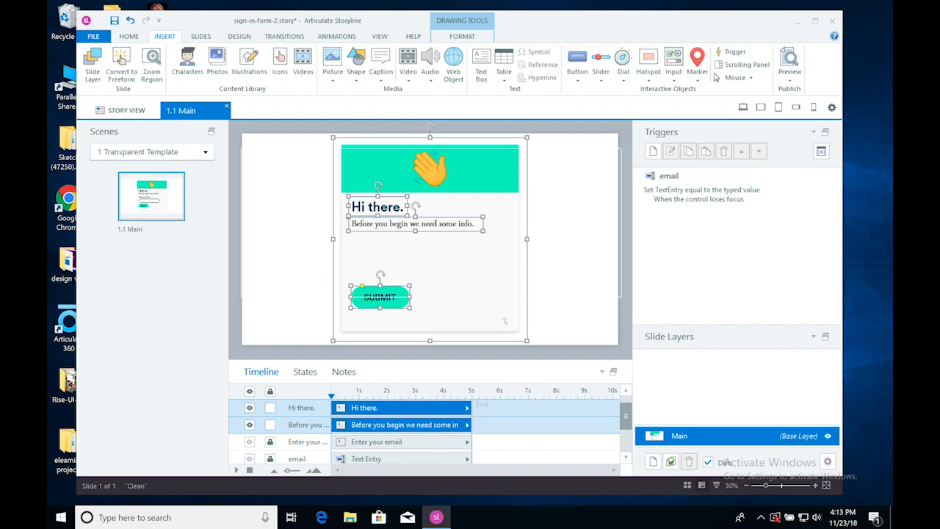
{"action": "left_click_drag", "start_coordinate": [504, 321], "coordinate": [504, 318]}
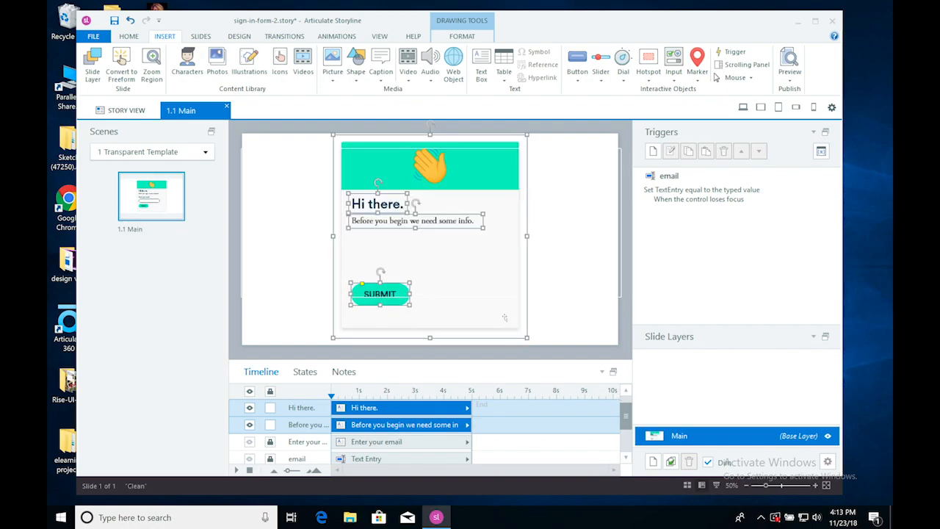
{"action": "scroll", "coordinate": [625, 412], "scroll_direction": "up", "scroll_amount": 1}
{"action": "left_click_drag", "start_coordinate": [460, 316], "coordinate": [460, 294]}
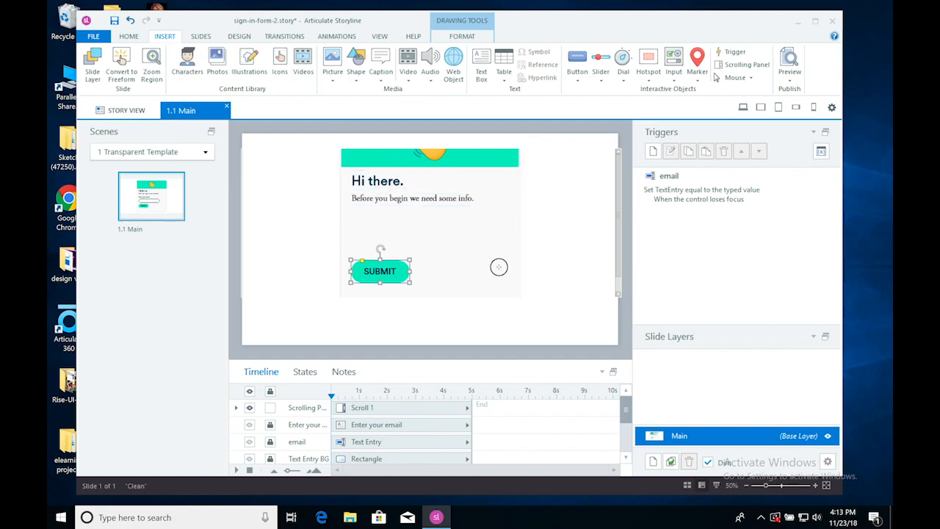
{"action": "left_click_drag", "start_coordinate": [497, 265], "coordinate": [501, 289]}
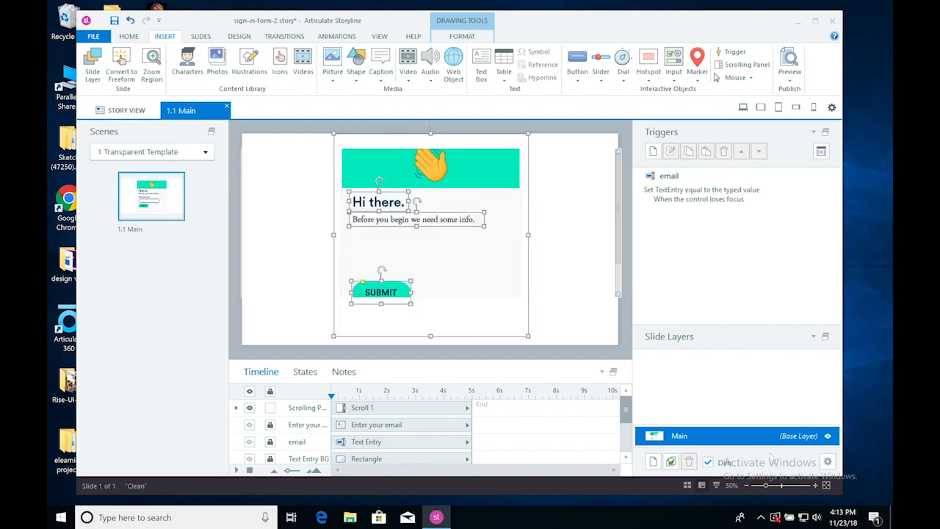
- Extend the scrolling panel's lower edge past the card and its upper edge to near the top of the slide
{"action": "left_click", "coordinate": [747, 486]}
{"action": "left_click", "coordinate": [748, 486]}
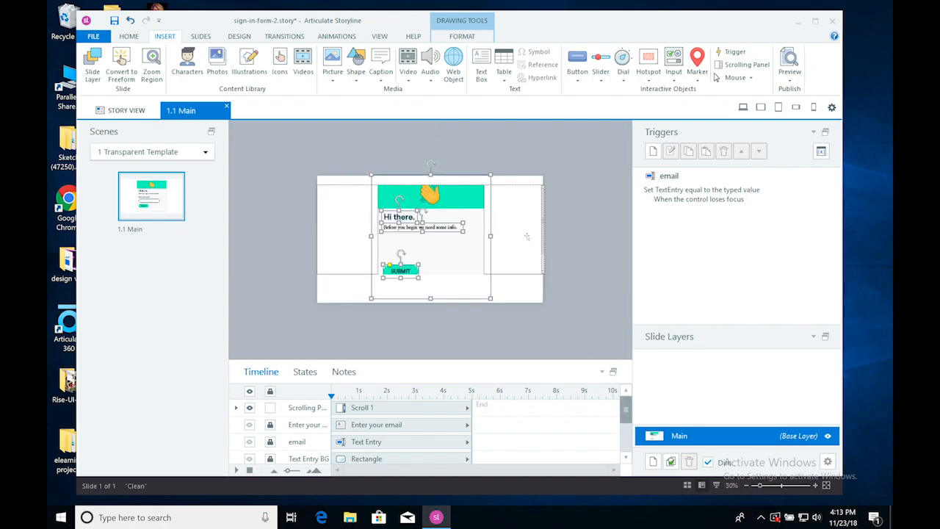
{"action": "left_click", "coordinate": [597, 294]}
{"action": "left_click", "coordinate": [515, 247]}
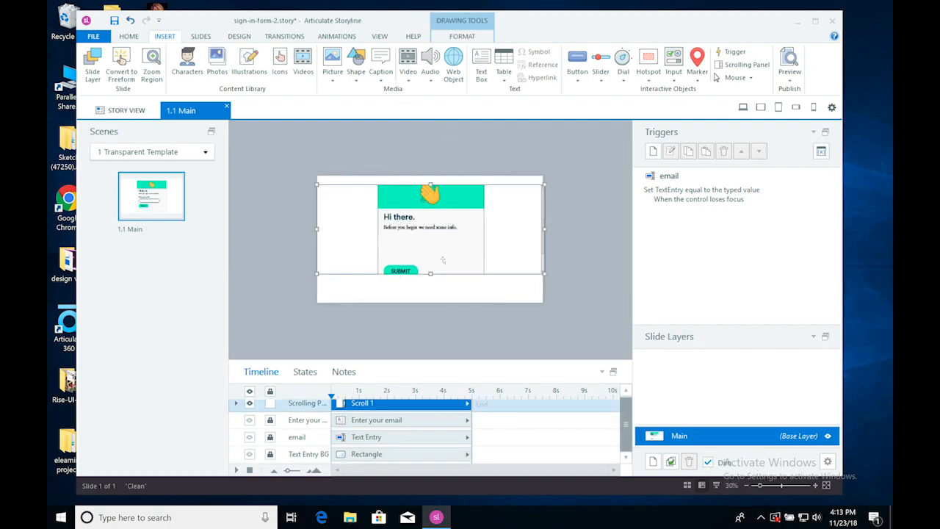
{"action": "left_click_drag", "start_coordinate": [430, 274], "coordinate": [430, 293]}
{"action": "left_click_drag", "start_coordinate": [431, 185], "coordinate": [430, 177]}
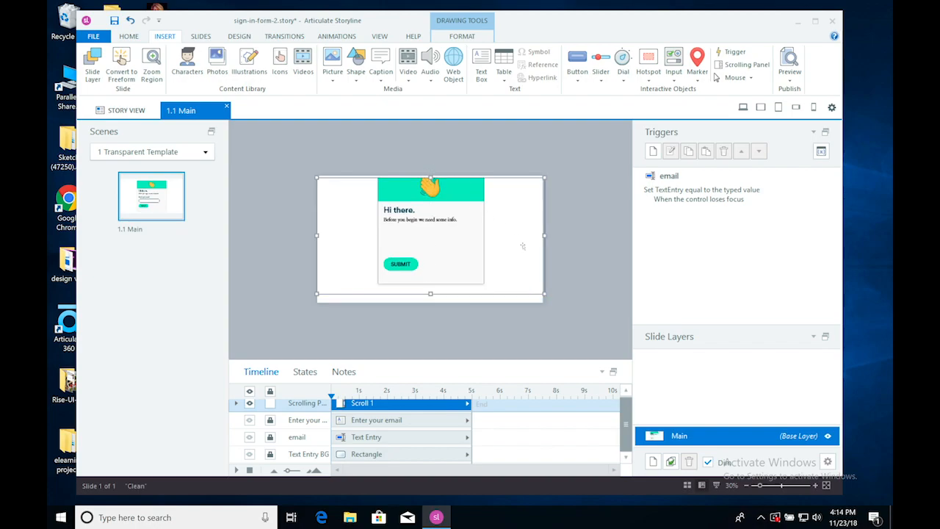
- Select the card, heading, intro text and Submit button and shift them slightly down inside the scrolling panel
{"action": "left_click", "coordinate": [446, 264]}
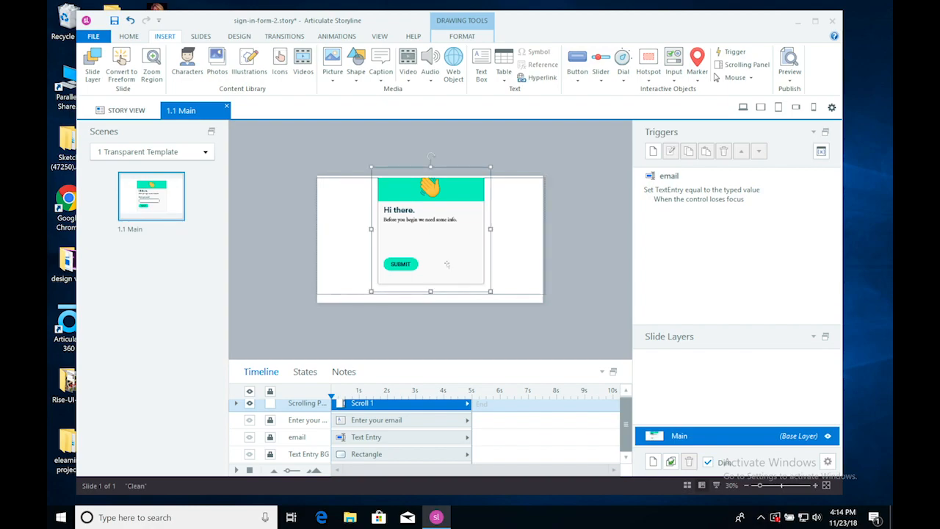
{"action": "left_click", "coordinate": [442, 178]}
{"action": "left_click", "coordinate": [578, 231]}
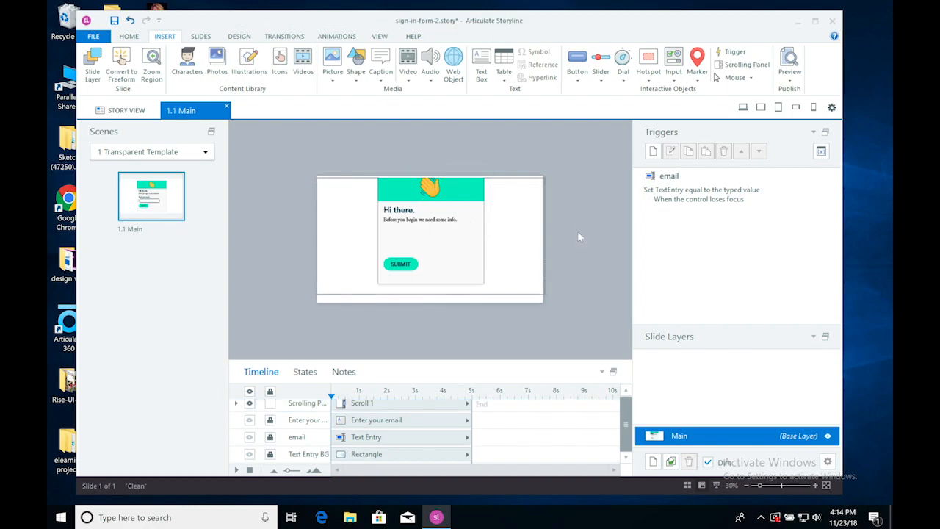
{"action": "left_click", "coordinate": [391, 211]}
{"action": "left_click", "coordinate": [390, 210]}
{"action": "left_click", "coordinate": [419, 222], "text": "shift"}
{"action": "left_click", "coordinate": [402, 263], "text": "shift"}
{"action": "left_click", "coordinate": [412, 260]}
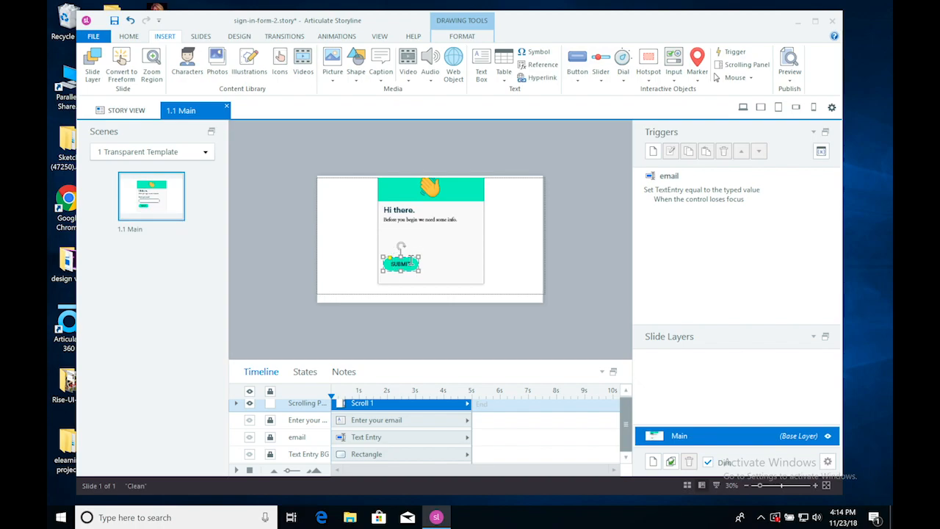
{"action": "left_click", "coordinate": [422, 221], "text": "shift"}
{"action": "left_click", "coordinate": [406, 211], "text": "shift"}
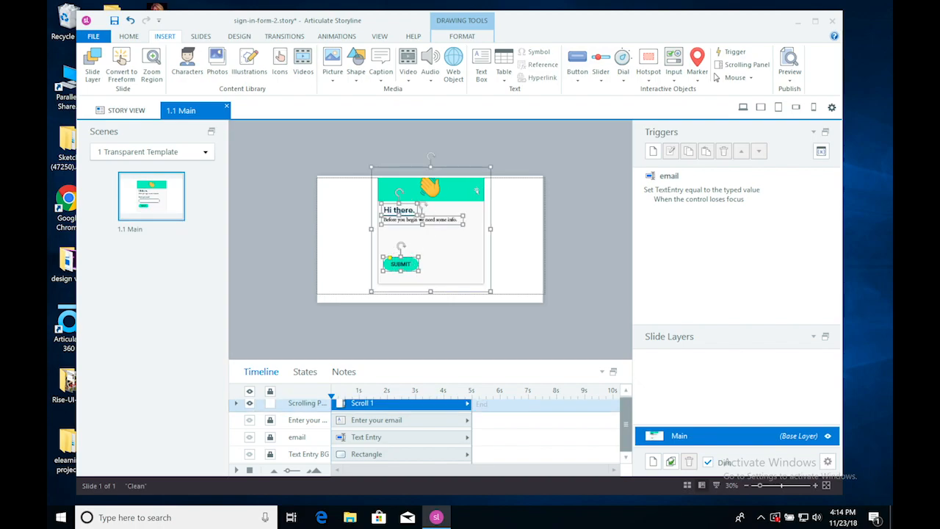
{"action": "left_click_drag", "start_coordinate": [477, 191], "coordinate": [476, 197]}
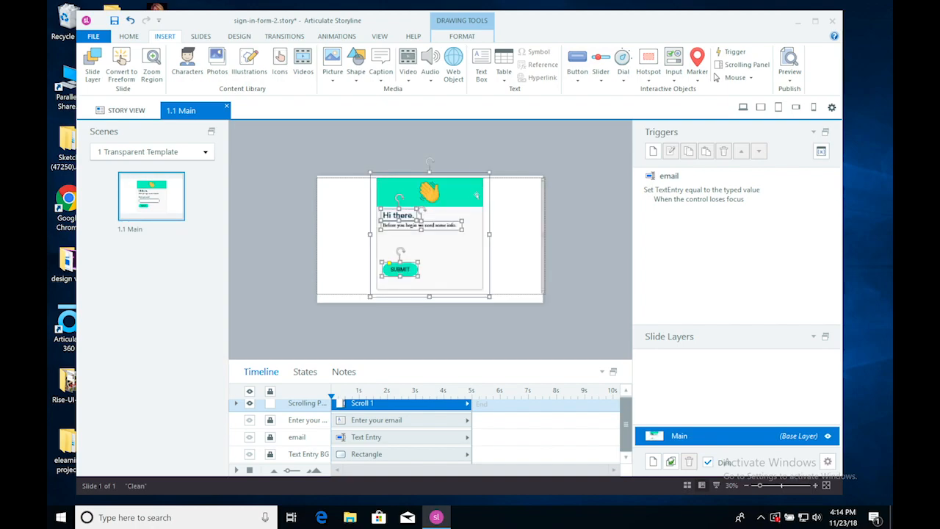
- Nudge the selected form objects down in small increments until the green banner fits fully inside the scrolling panel
{"action": "left_click", "coordinate": [477, 37]}
{"action": "left_click", "coordinate": [449, 68]}
{"action": "left_click", "coordinate": [530, 43]}
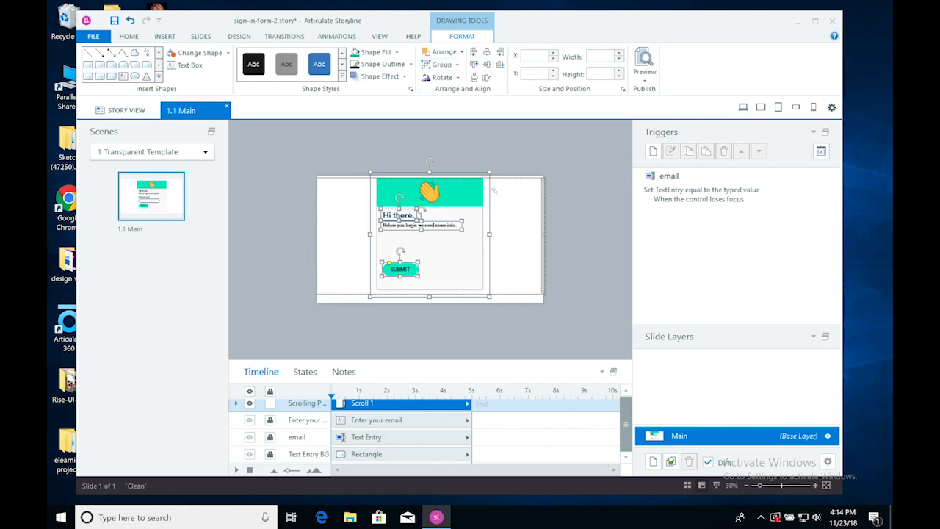
{"action": "key", "text": "Down"}
{"action": "key", "text": "Down"}
{"action": "key", "text": "Down"}
{"action": "key", "text": "Down"}
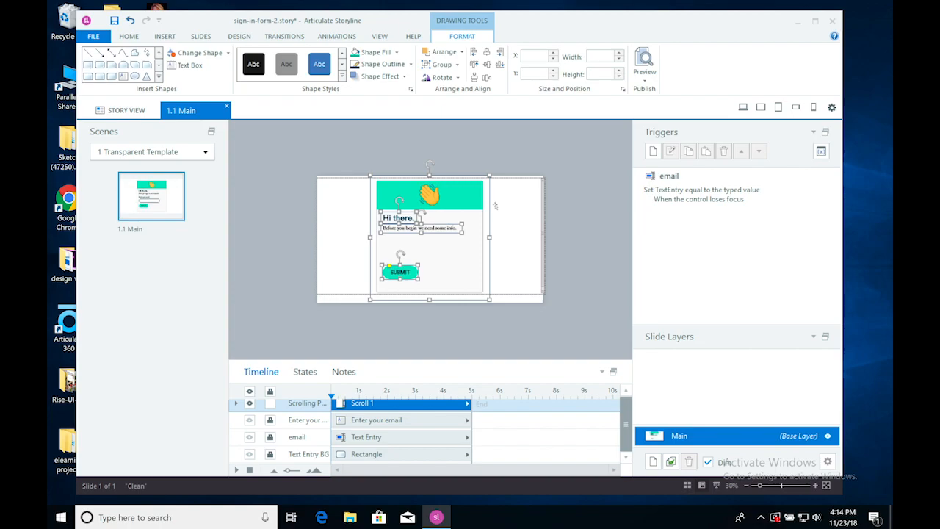
{"action": "left_click", "coordinate": [445, 65]}
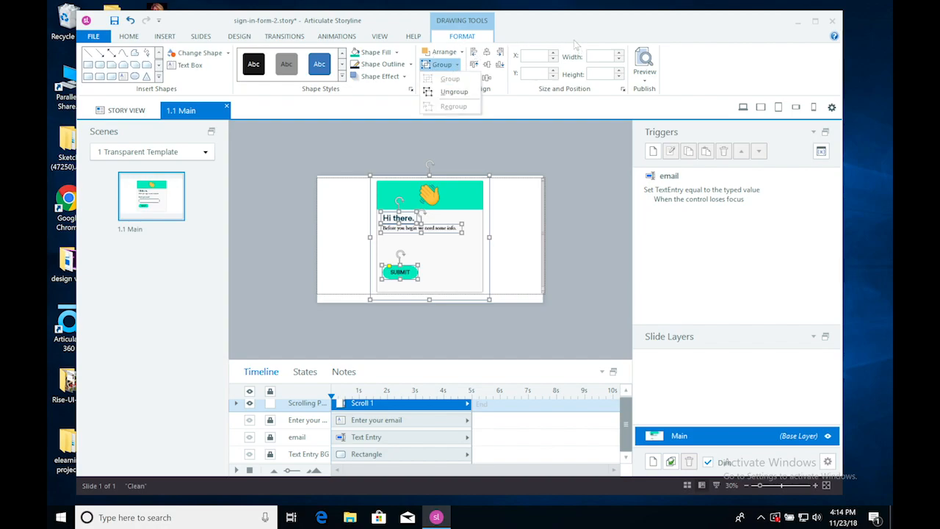
{"action": "left_click", "coordinate": [575, 41]}
{"action": "left_click", "coordinate": [568, 237]}
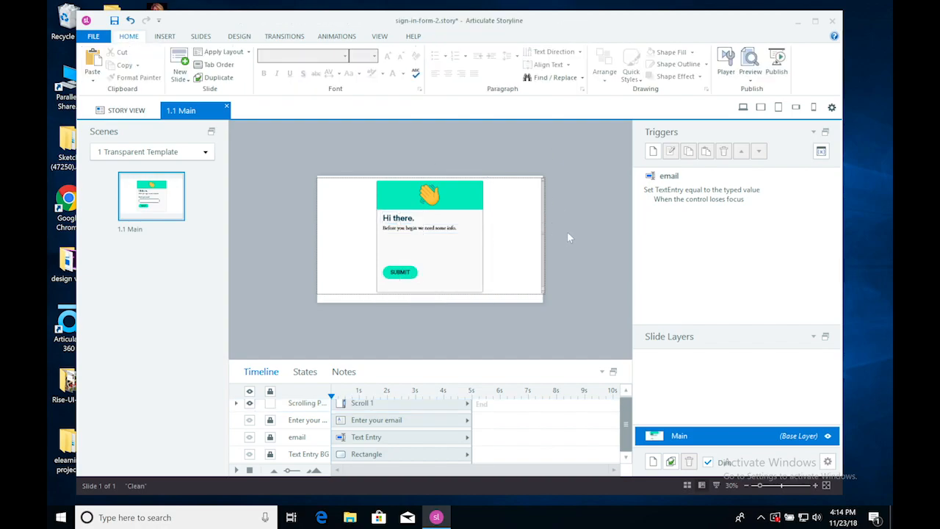
- Nudge the scrolling panel down to a Y position of 12 px
{"action": "left_click", "coordinate": [815, 486]}
{"action": "left_click", "coordinate": [816, 485]}
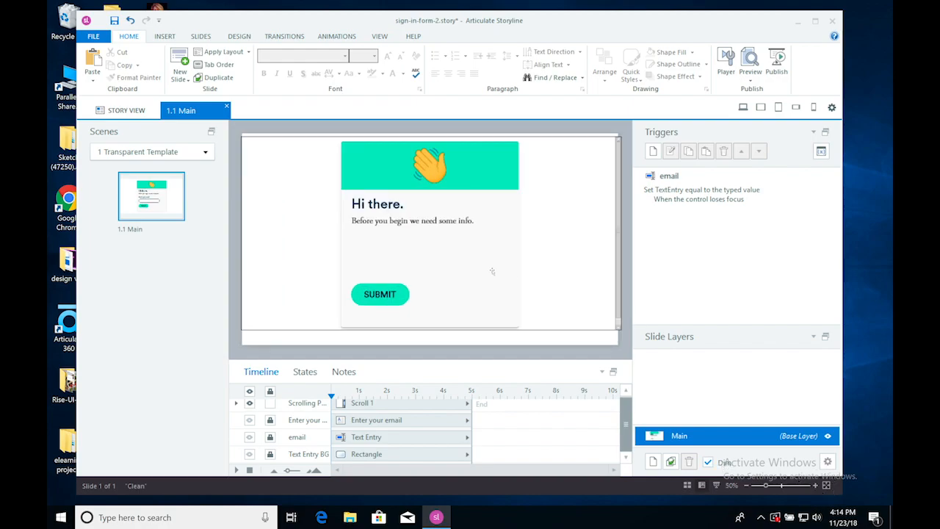
{"action": "left_click", "coordinate": [551, 331]}
{"action": "key", "text": "Down"}
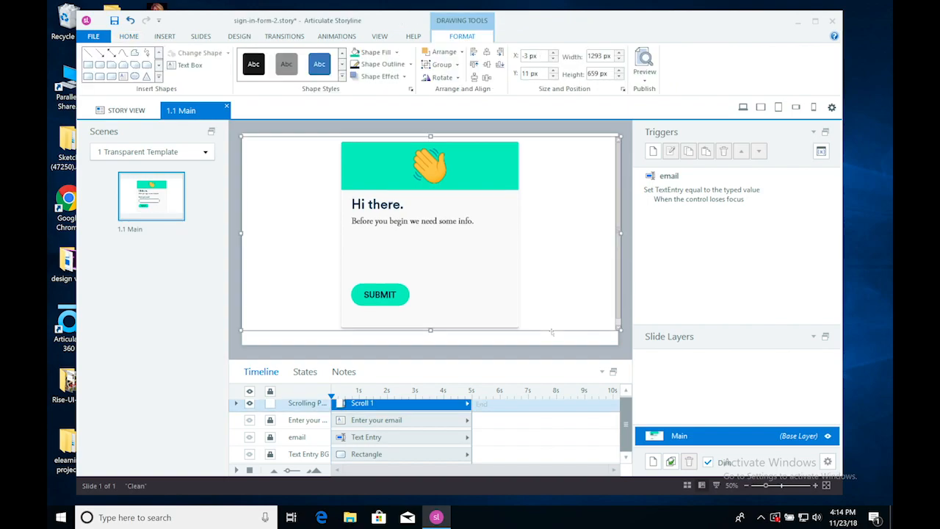
{"action": "key", "text": "Down"}
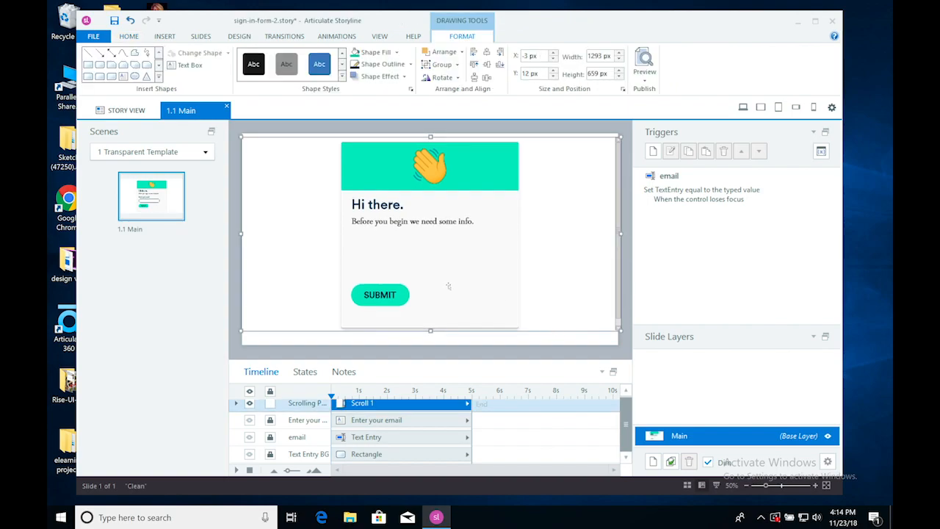
- Nudge the Submit button, intro text, heading and card up together by three increments inside the scrolling panel
{"action": "left_click", "coordinate": [374, 300]}
{"action": "left_click", "coordinate": [407, 222], "text": "shift"}
{"action": "left_click", "coordinate": [385, 203], "text": "shift"}
{"action": "left_click", "coordinate": [380, 156], "text": "shift"}
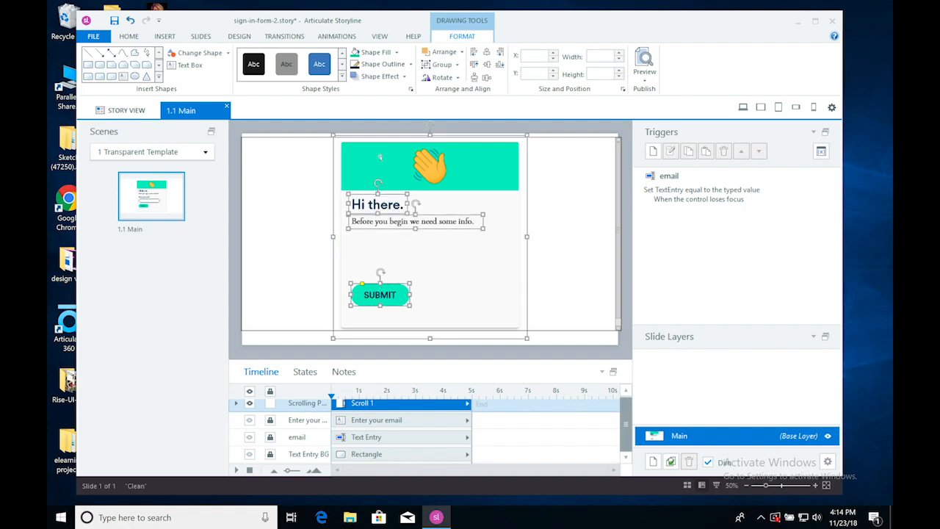
{"action": "key", "text": "Up"}
{"action": "key", "text": "Up"}
{"action": "key", "text": "Up"}
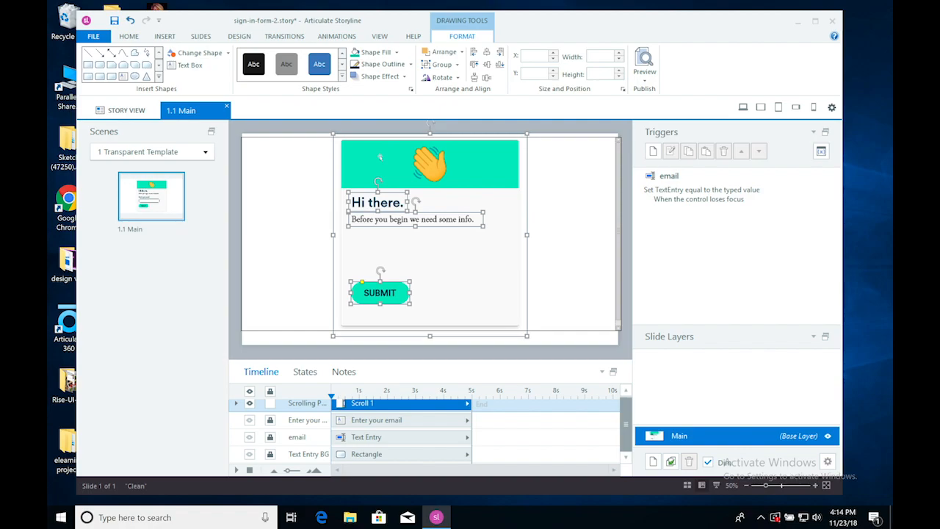
{"action": "left_click", "coordinate": [603, 226]}
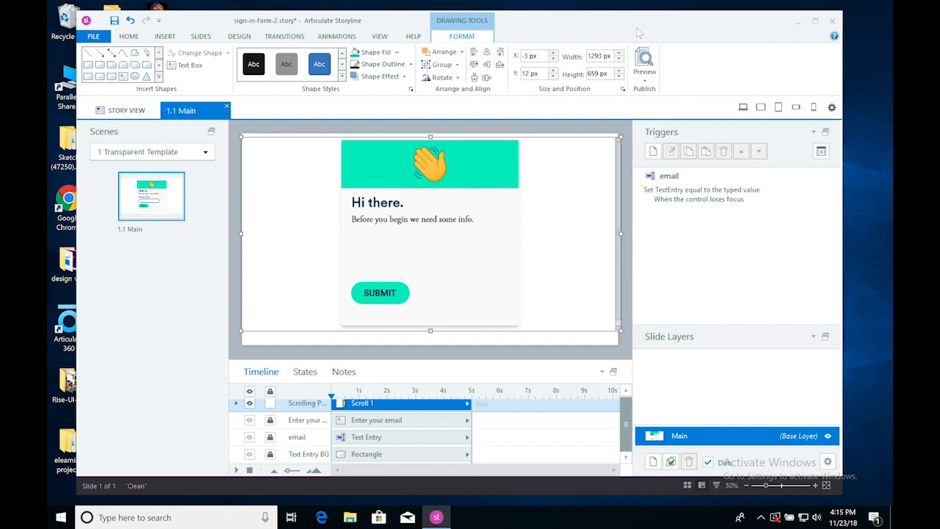
- Preview the slide to check the form inside the scrolling panel and return to editing
{"action": "left_click", "coordinate": [645, 81]}
{"action": "left_click", "coordinate": [665, 90]}
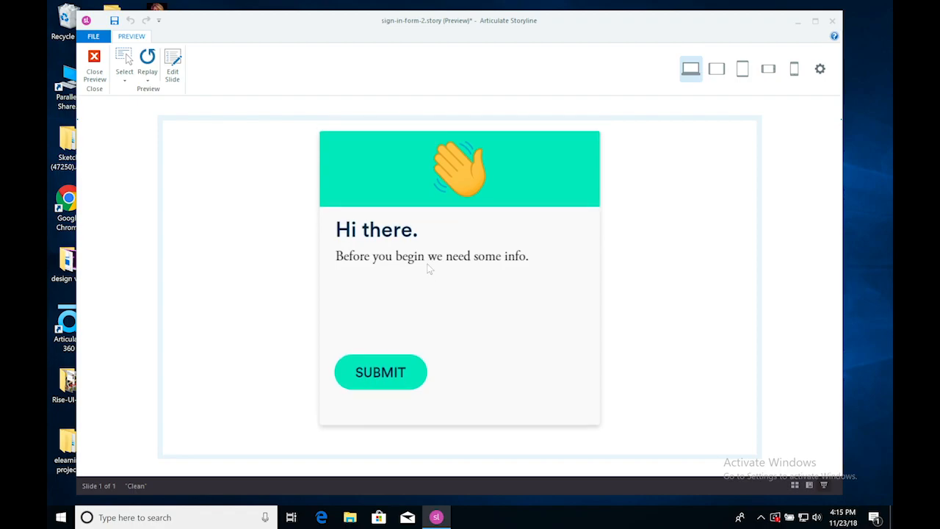
{"action": "left_click", "coordinate": [94, 63]}
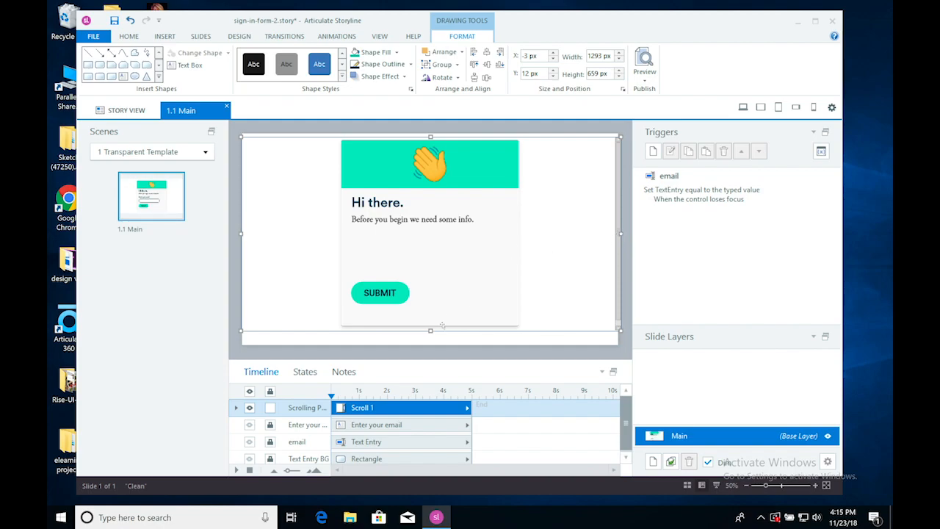
{"action": "left_click", "coordinate": [477, 353]}
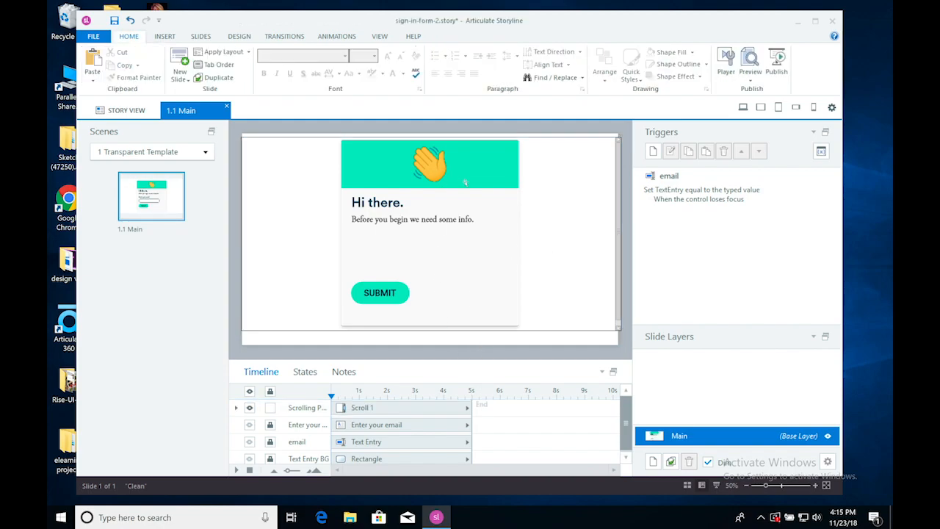
- Extend the scrolling panel's top edge upward beyond the top of the slide
{"action": "left_click", "coordinate": [434, 137]}
{"action": "left_click_drag", "start_coordinate": [431, 137], "coordinate": [432, 130]}
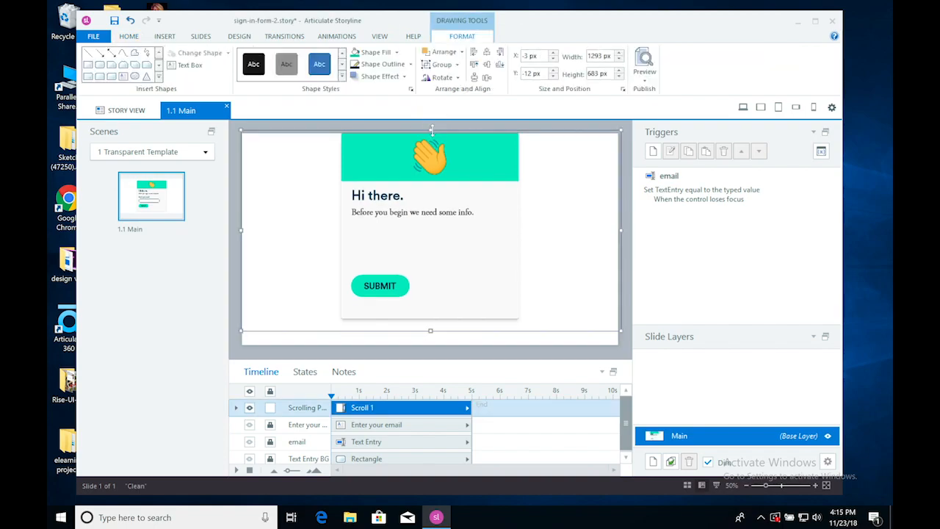
{"action": "left_click_drag", "start_coordinate": [432, 128], "coordinate": [432, 122]}
- Select the card, Submit button, intro text, heading and green banner and nudge them down together inside the scrolling panel
{"action": "left_click", "coordinate": [440, 240]}
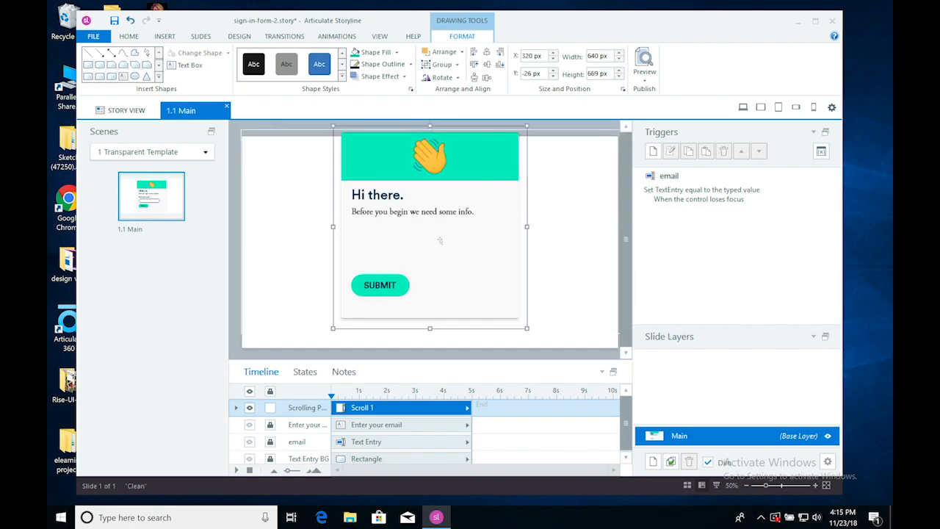
{"action": "left_click", "coordinate": [391, 288]}
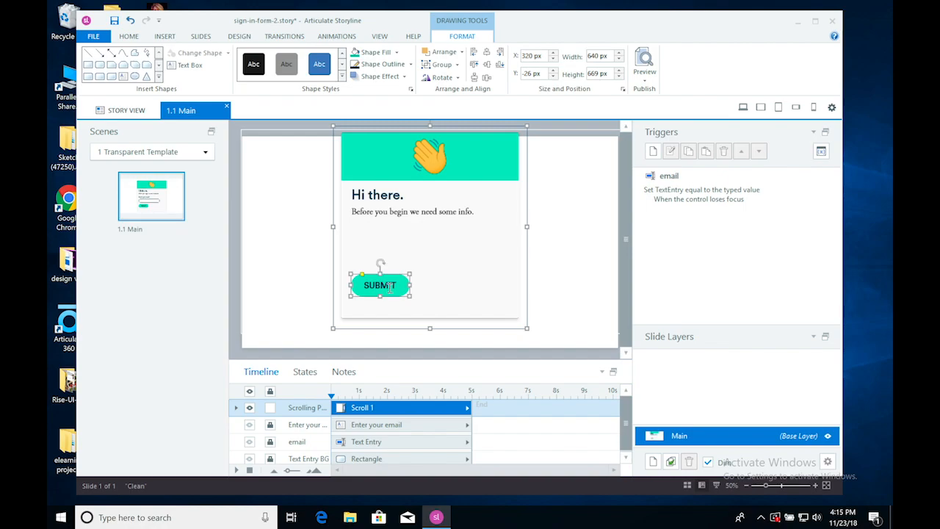
{"action": "left_click", "coordinate": [413, 212], "text": "shift"}
{"action": "left_click", "coordinate": [388, 196], "text": "shift"}
{"action": "left_click", "coordinate": [437, 157], "text": "shift"}
{"action": "key", "text": "Down"}
{"action": "key", "text": "Down"}
{"action": "key", "text": "Down"}
{"action": "key", "text": "Down"}
{"action": "key", "text": "Down"}
{"action": "key", "text": "Down"}
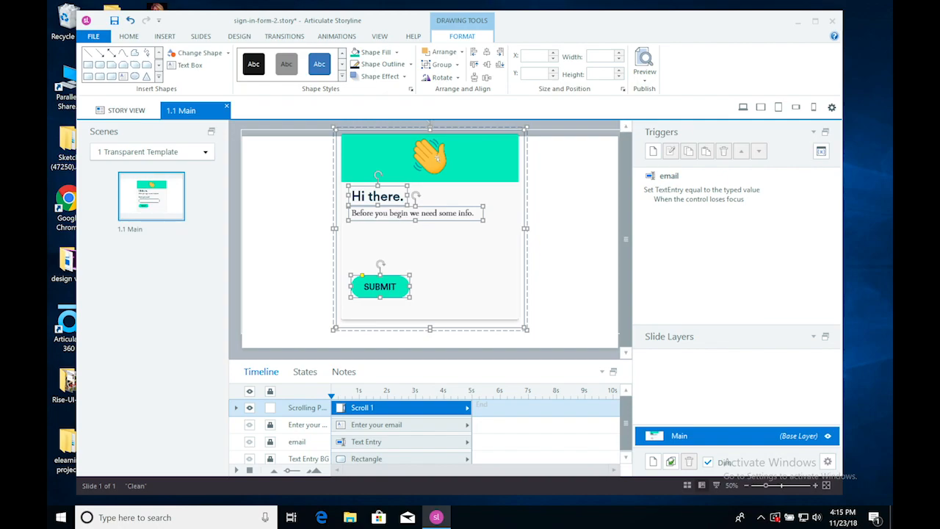
{"action": "key", "text": "Down"}
{"action": "key", "text": "Down"}
{"action": "key", "text": "Down"}
{"action": "key", "text": "Down"}
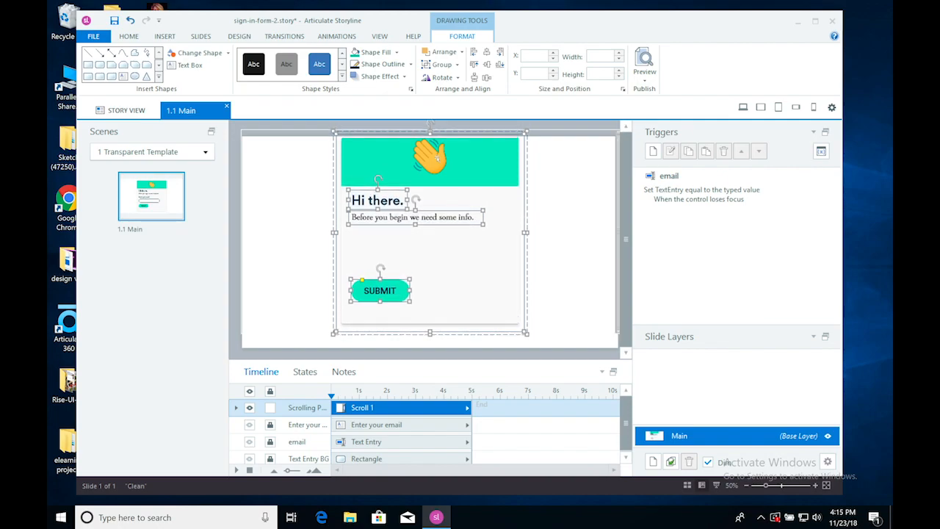
{"action": "key", "text": "Down"}
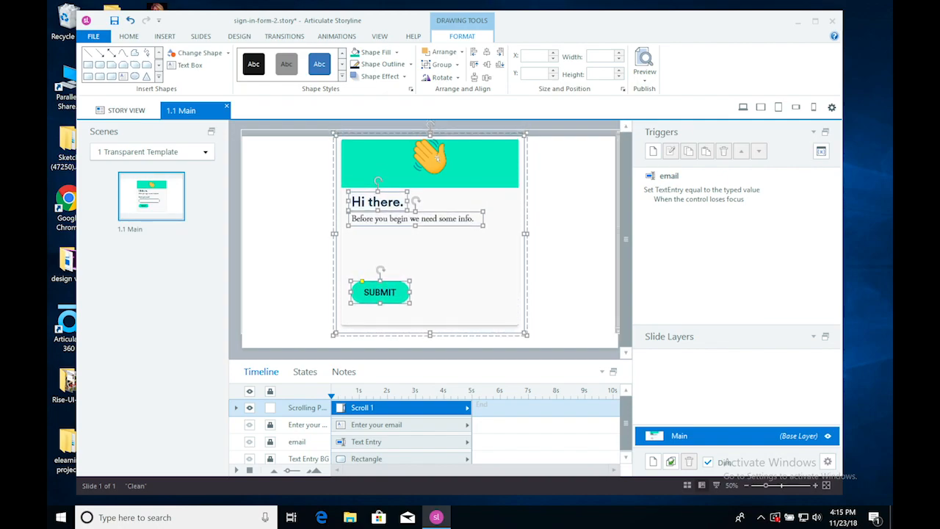
{"action": "key", "text": "Down"}
{"action": "key", "text": "Down"}
{"action": "key", "text": "Down"}
{"action": "key", "text": "Down"}
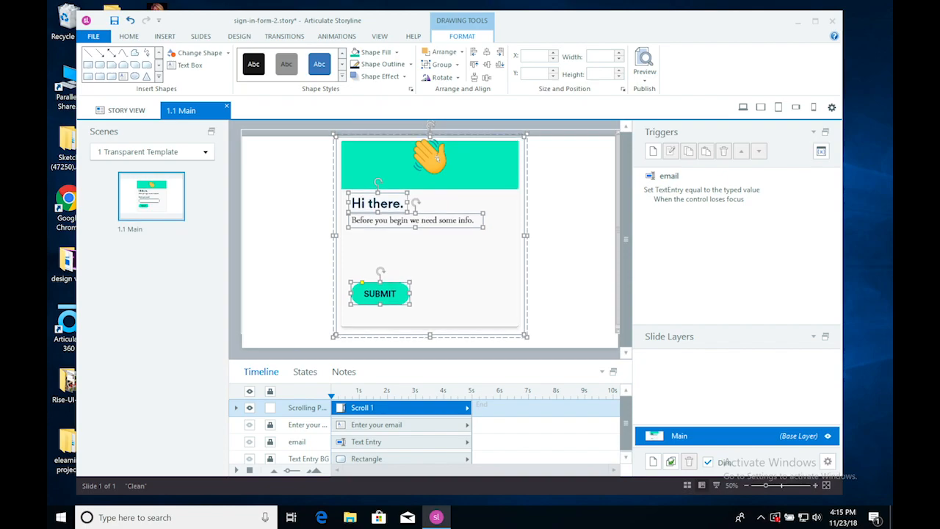
{"action": "key", "text": "Down"}
- Move the waving hand down to a Y position of 33 px so it sits inside the green banner
{"action": "left_click", "coordinate": [436, 156]}
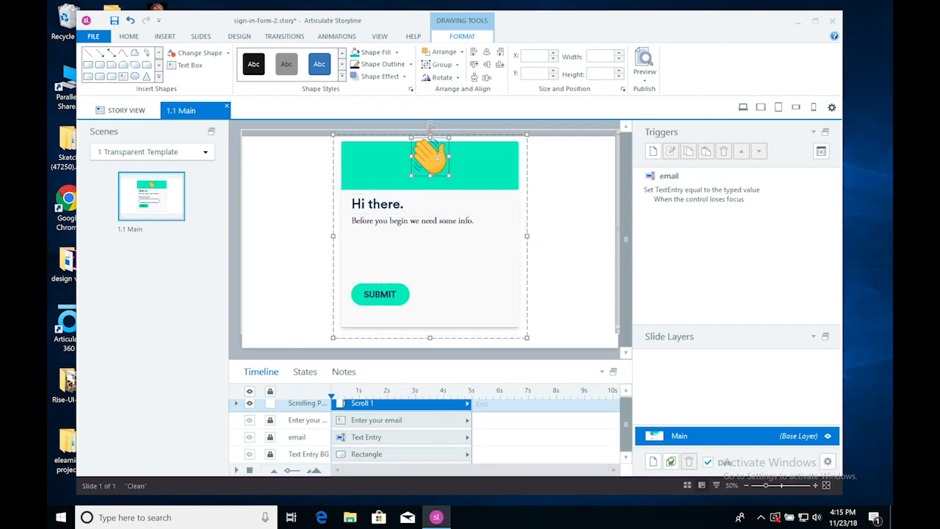
{"action": "left_click_drag", "start_coordinate": [436, 157], "coordinate": [438, 166]}
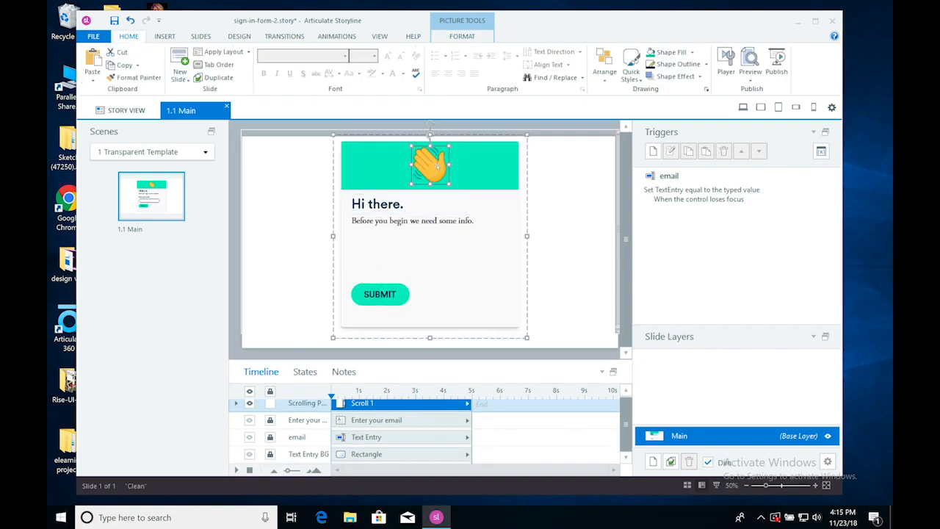
{"action": "left_click", "coordinate": [463, 35]}
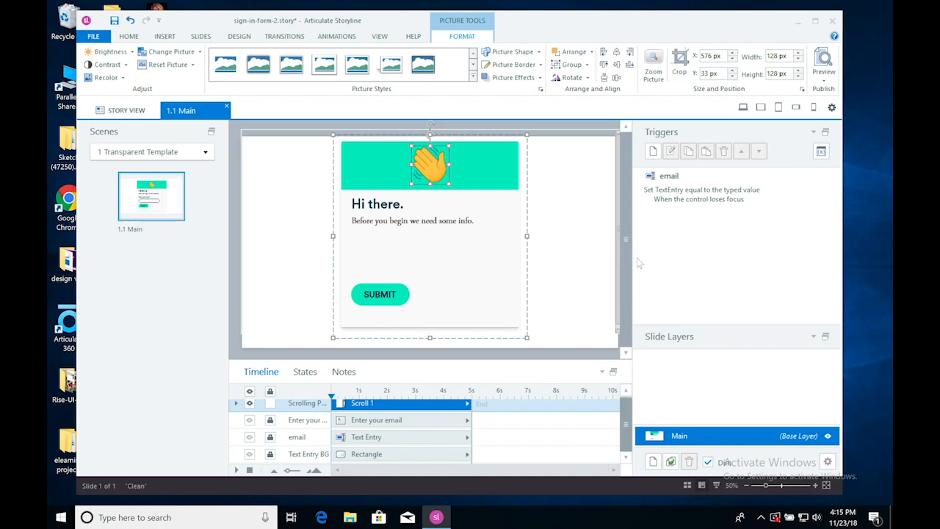
- Adjust the scrolling panel's top and bottom edges to a Y position of -34 px and a height of 698 px, undoing the last resize
{"action": "left_click", "coordinate": [534, 330]}
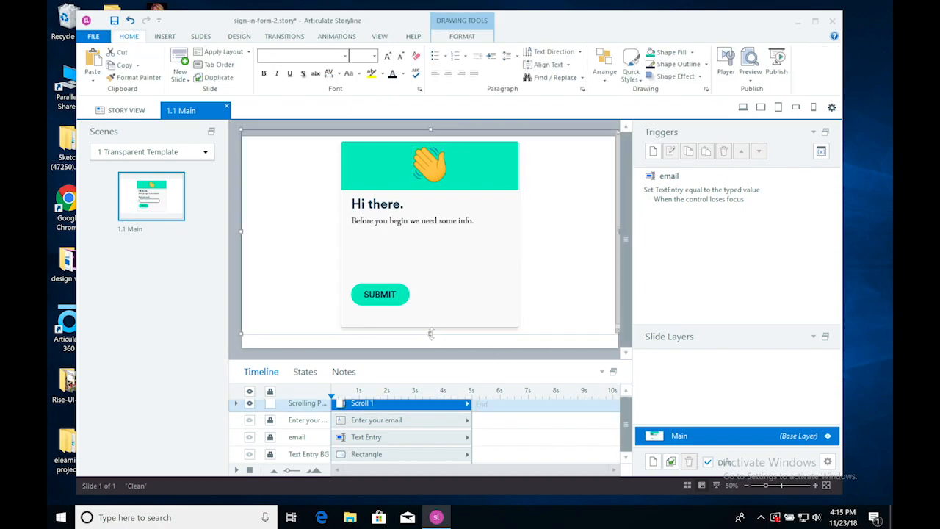
{"action": "left_click_drag", "start_coordinate": [431, 333], "coordinate": [432, 331]}
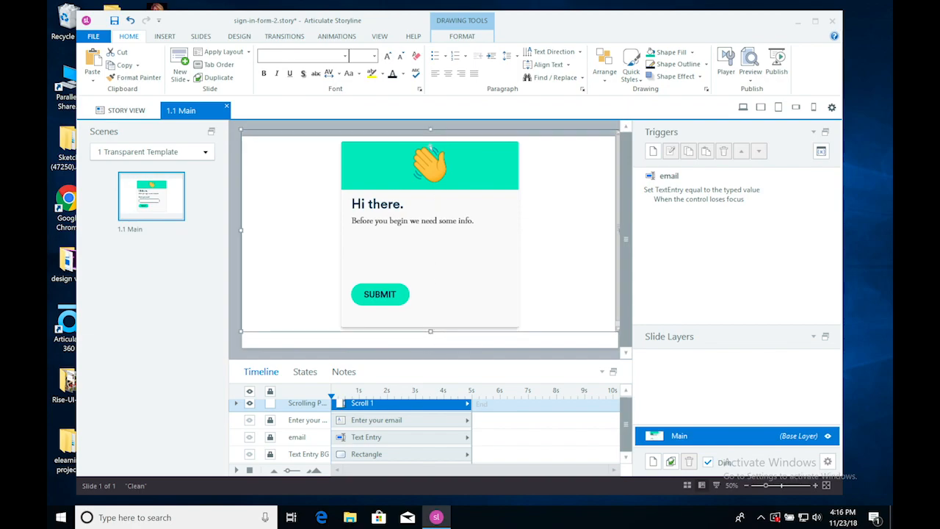
{"action": "left_click_drag", "start_coordinate": [438, 127], "coordinate": [427, 127]}
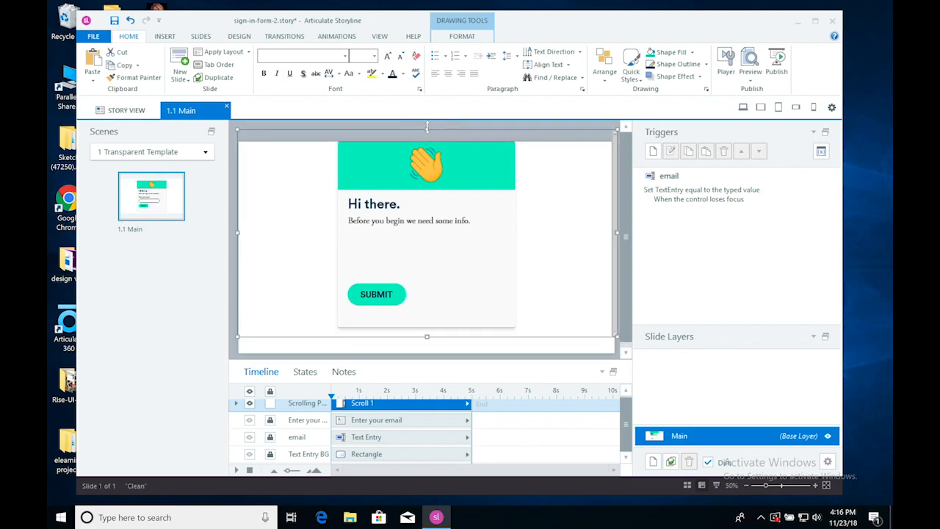
{"action": "key", "text": "ctrl+z"}
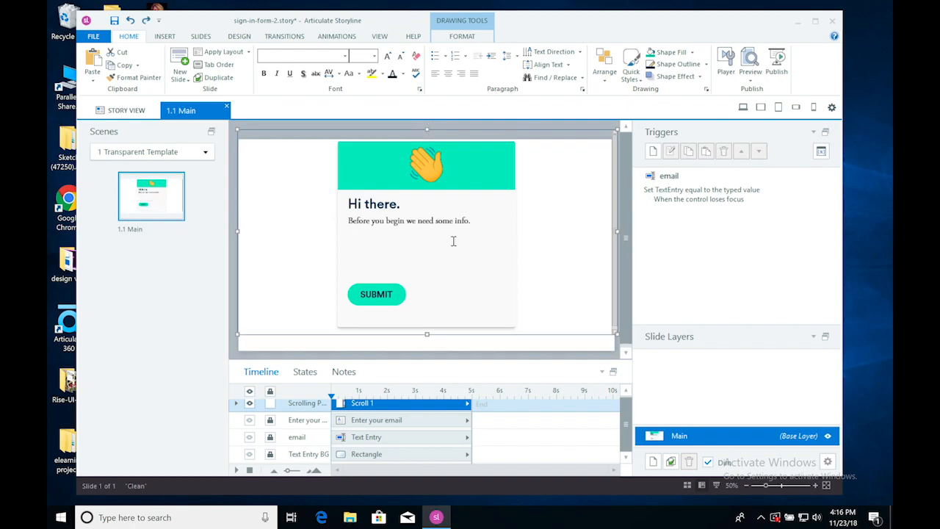
{"action": "left_click", "coordinate": [435, 351]}
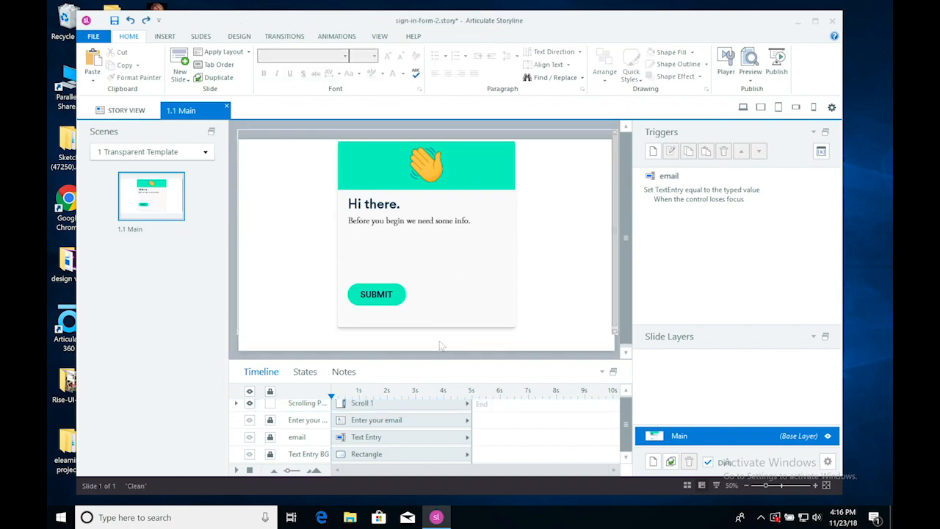
{"action": "left_click", "coordinate": [555, 299]}
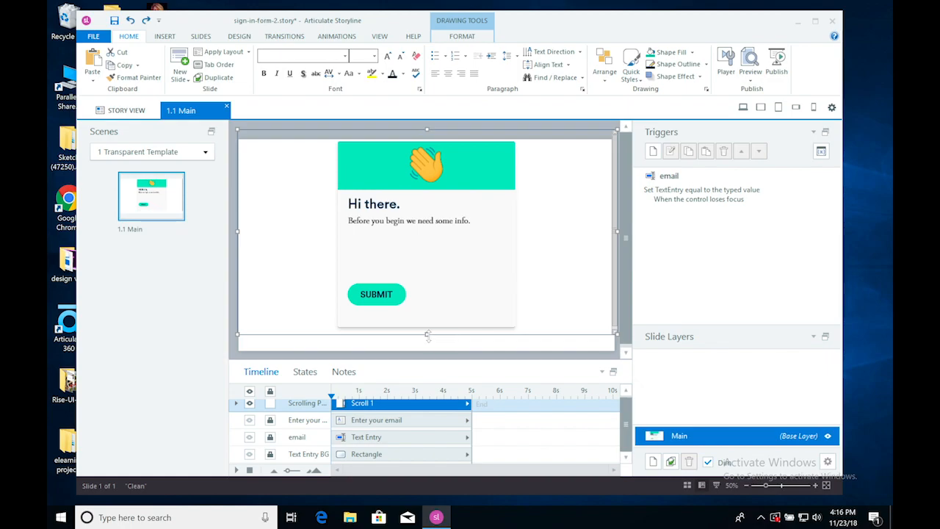
{"action": "left_click", "coordinate": [604, 345]}
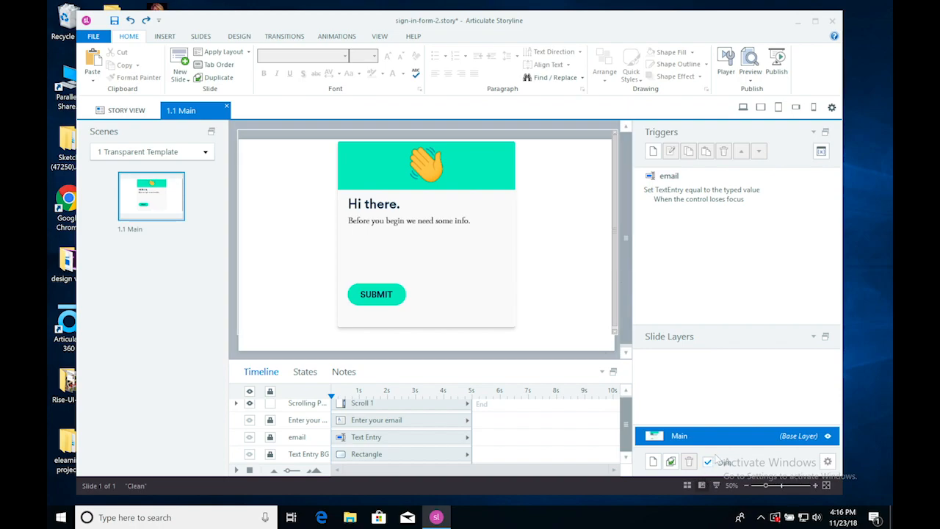
- Widen the scrolling panel to 1312 px by extending its right edge past the slide
{"action": "left_click", "coordinate": [747, 486]}
{"action": "left_click", "coordinate": [577, 217]}
{"action": "left_click_drag", "start_coordinate": [584, 228], "coordinate": [587, 229]}
{"action": "left_click", "coordinate": [608, 252]}
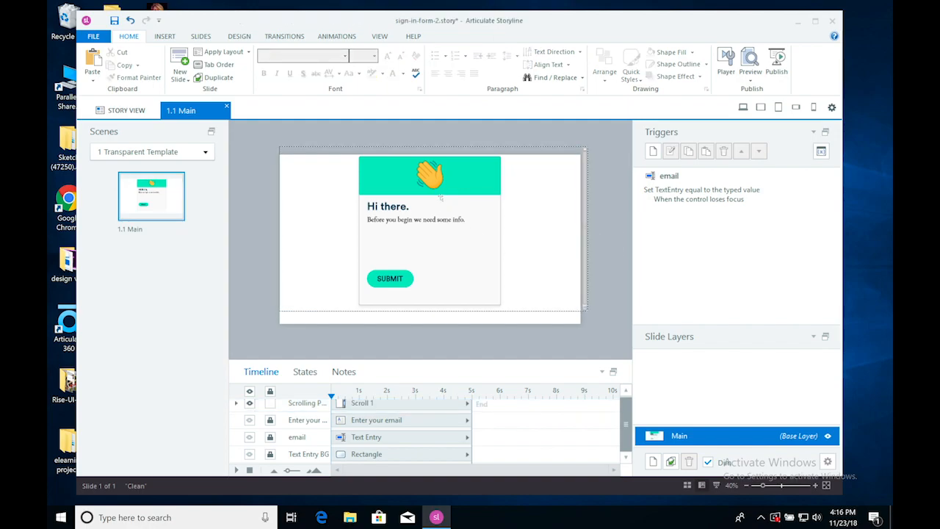
- Align the scrolling panel to the vertical middle of the slide
{"action": "left_click", "coordinate": [568, 211]}
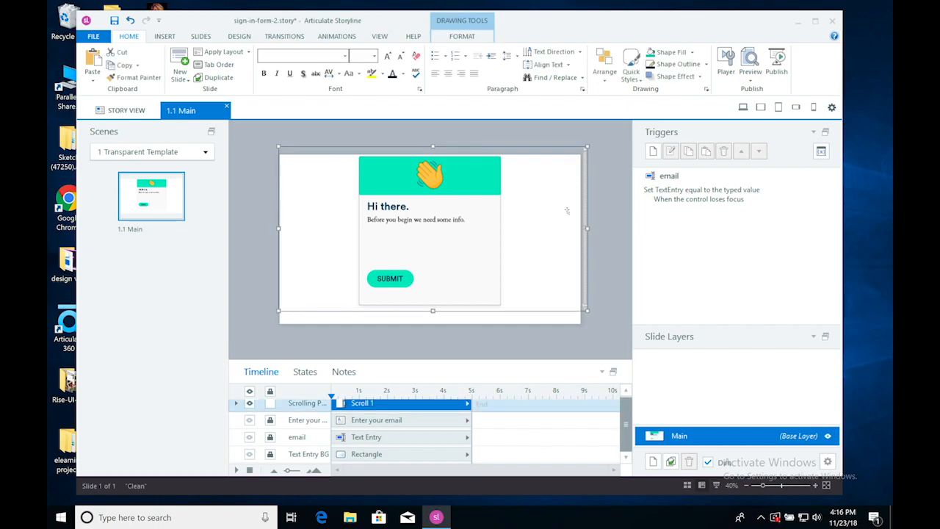
{"action": "left_click", "coordinate": [466, 39]}
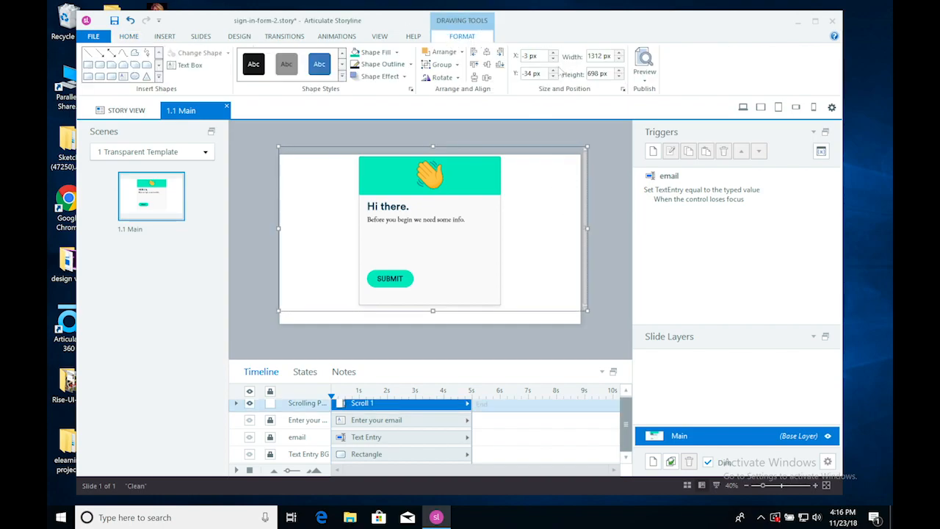
{"action": "left_click", "coordinate": [487, 64]}
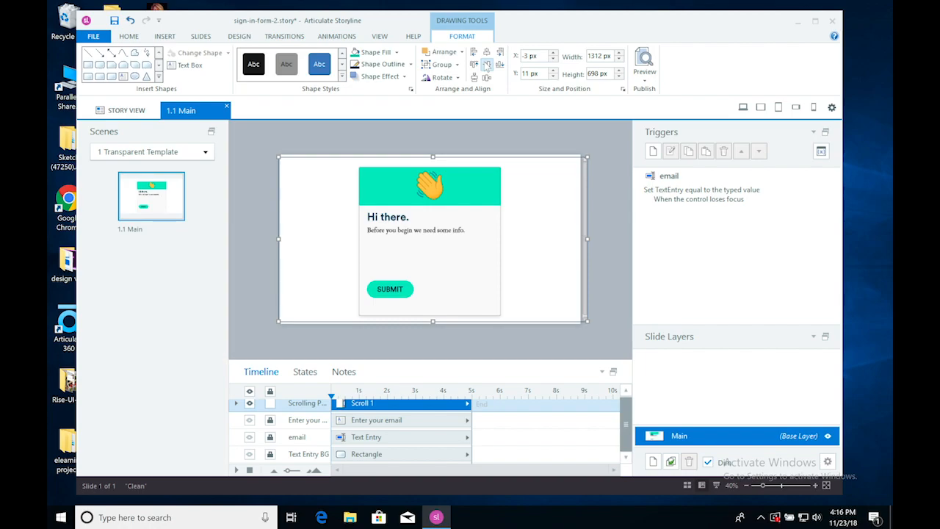
{"action": "left_click", "coordinate": [606, 266]}
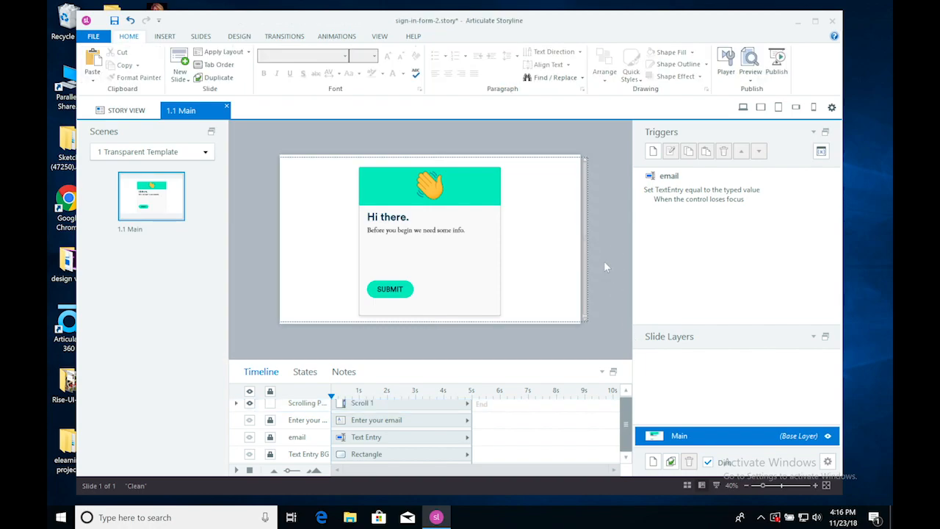
- Nudge the scrolling panel up to a Y position of -1 px
{"action": "left_click", "coordinate": [561, 258]}
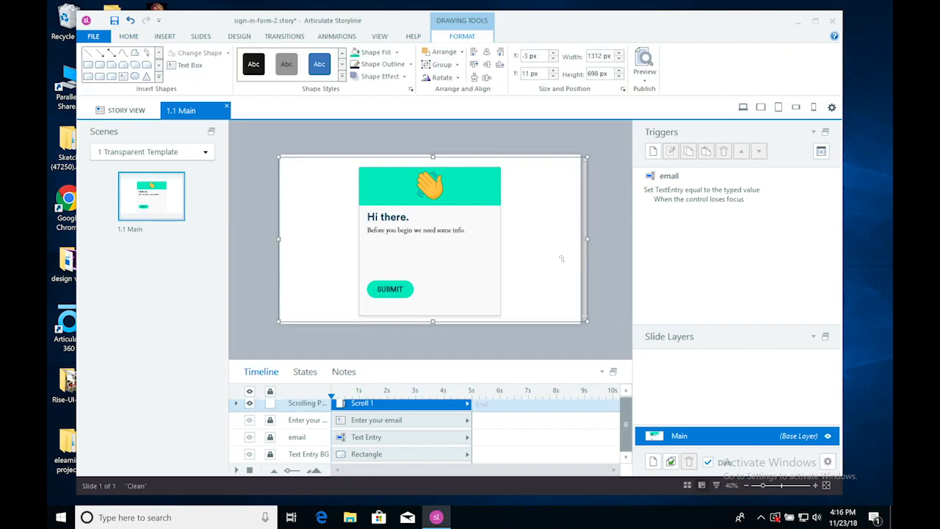
{"action": "key", "text": "Up"}
{"action": "key", "text": "Up"}
{"action": "key", "text": "Up"}
{"action": "key", "text": "Up"}
{"action": "key", "text": "Up"}
{"action": "key", "text": "Up"}
{"action": "key", "text": "Up"}
{"action": "key", "text": "Up"}
{"action": "key", "text": "Up"}
{"action": "key", "text": "Up"}
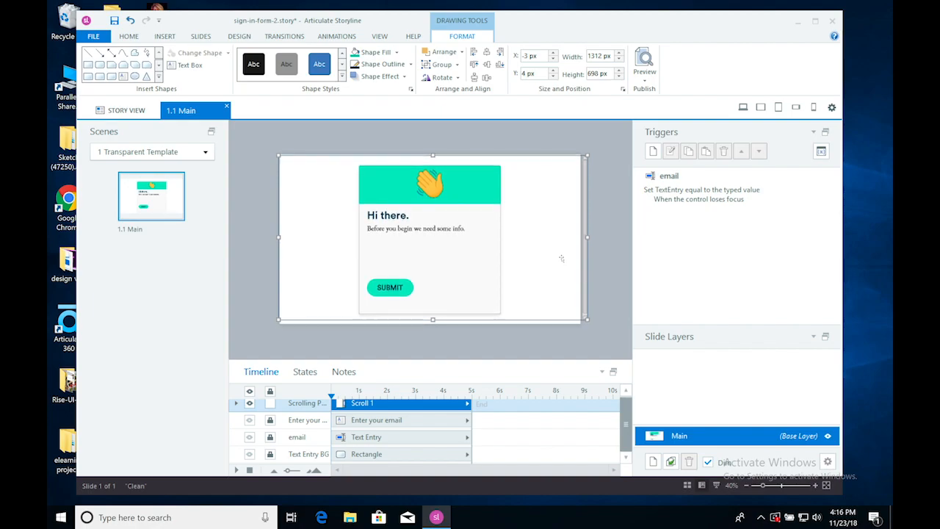
{"action": "key", "text": "Up"}
{"action": "key", "text": "Up"}
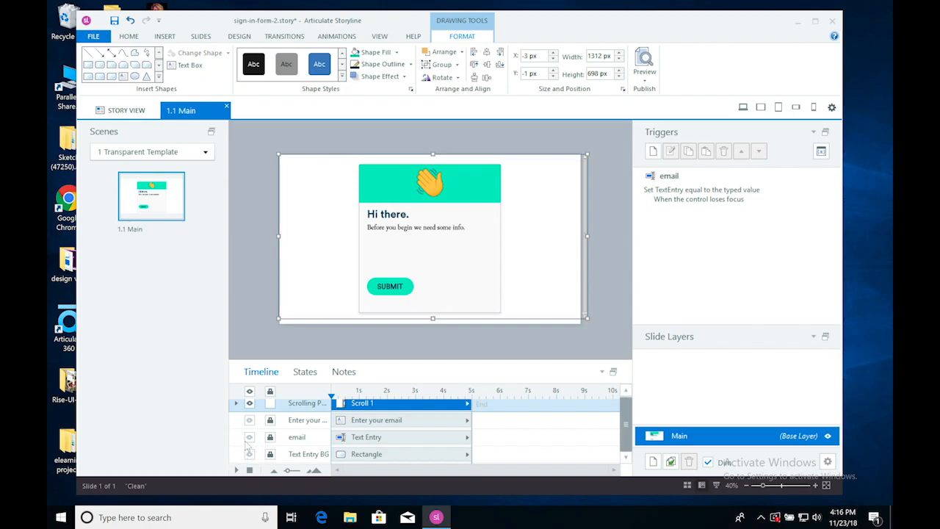
- Show and unlock the email label, the email text entry field and its background rectangle
{"action": "left_click", "coordinate": [249, 445]}
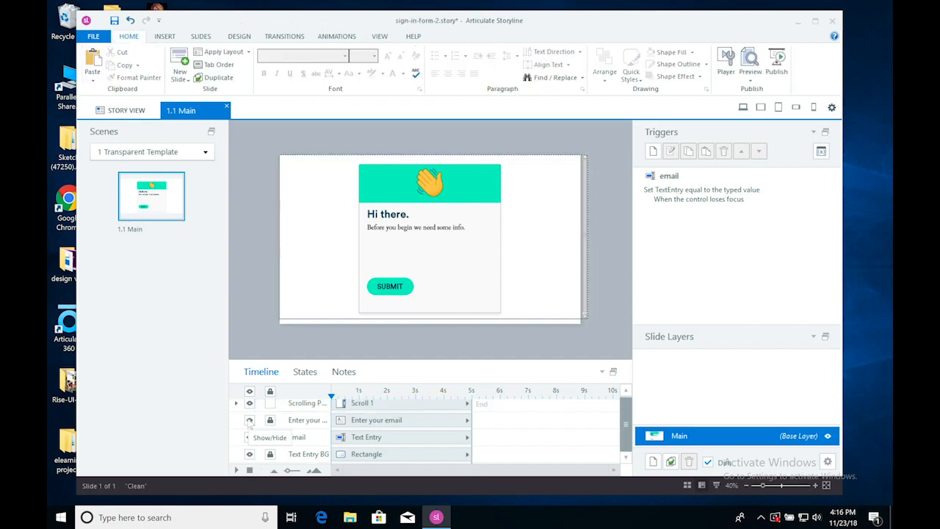
{"action": "left_click", "coordinate": [270, 454]}
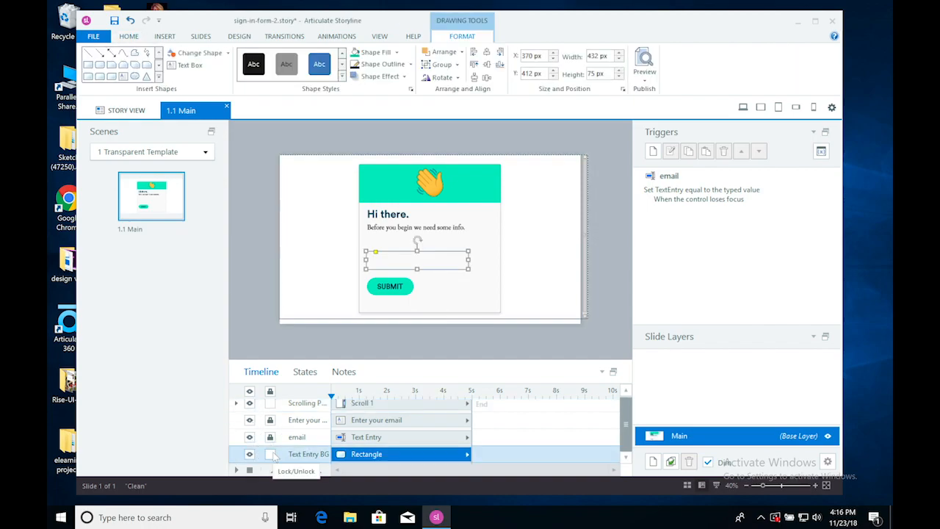
{"action": "left_click", "coordinate": [270, 437]}
{"action": "left_click", "coordinate": [271, 420]}
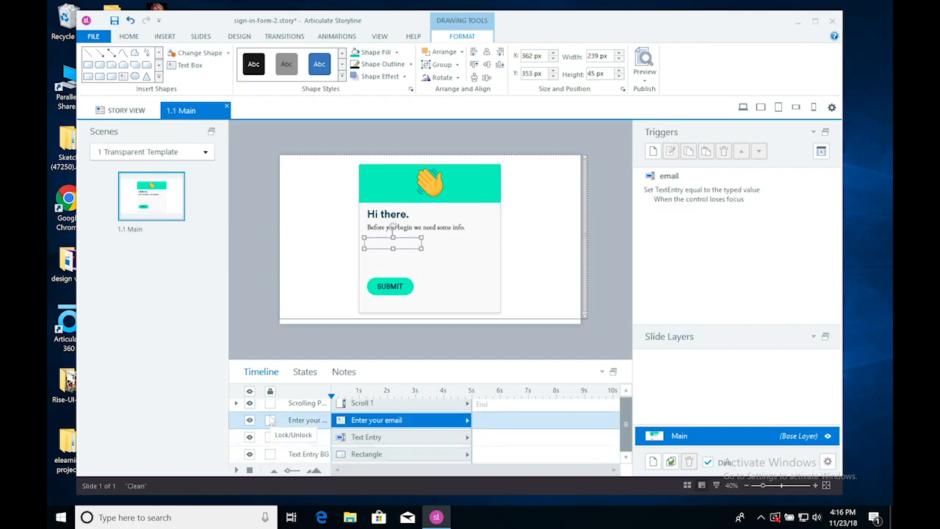
- Bring the email label, text entry field and its background rectangle in front of the scrolling panel together
{"action": "left_click", "coordinate": [376, 437]}
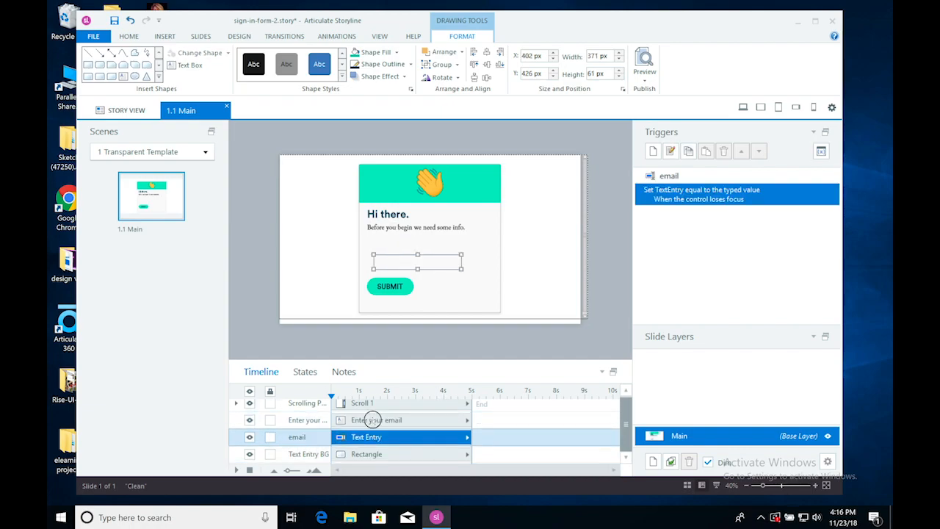
{"action": "left_click", "coordinate": [373, 422]}
{"action": "left_click", "coordinate": [357, 438], "text": "ctrl"}
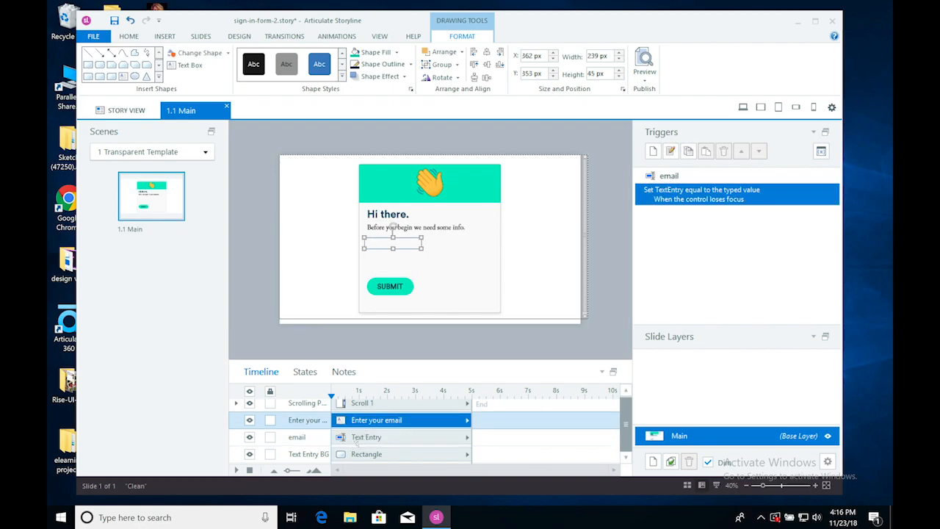
{"action": "left_click", "coordinate": [350, 454], "text": "ctrl"}
{"action": "left_click", "coordinate": [443, 51]}
{"action": "left_click", "coordinate": [461, 79]}
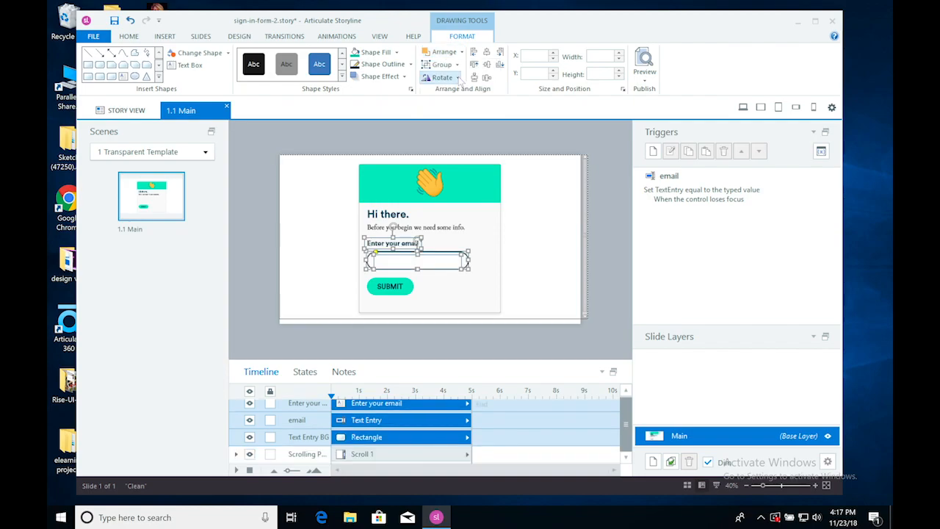
{"action": "left_click", "coordinate": [624, 283]}
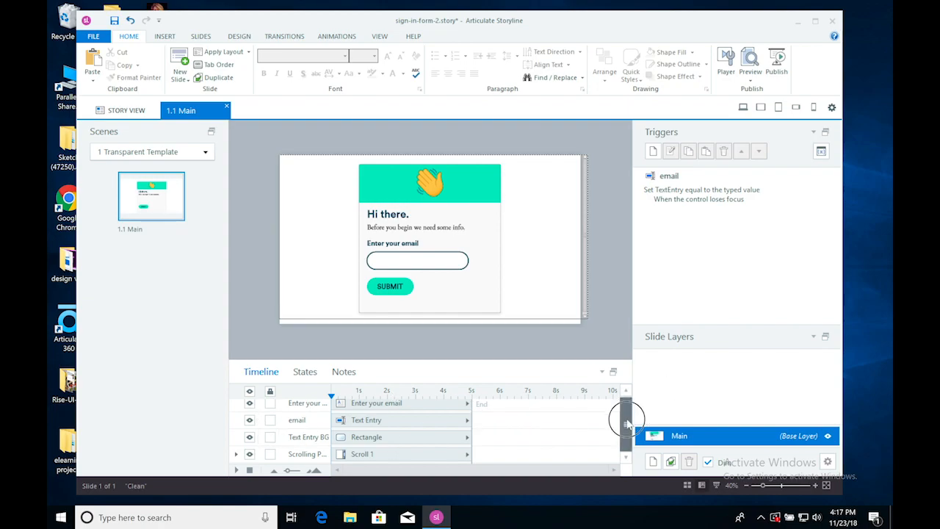
- Hide and lock the email label, the email text entry field and its background rectangle
{"action": "left_click", "coordinate": [249, 420]}
{"action": "left_click", "coordinate": [249, 437]}
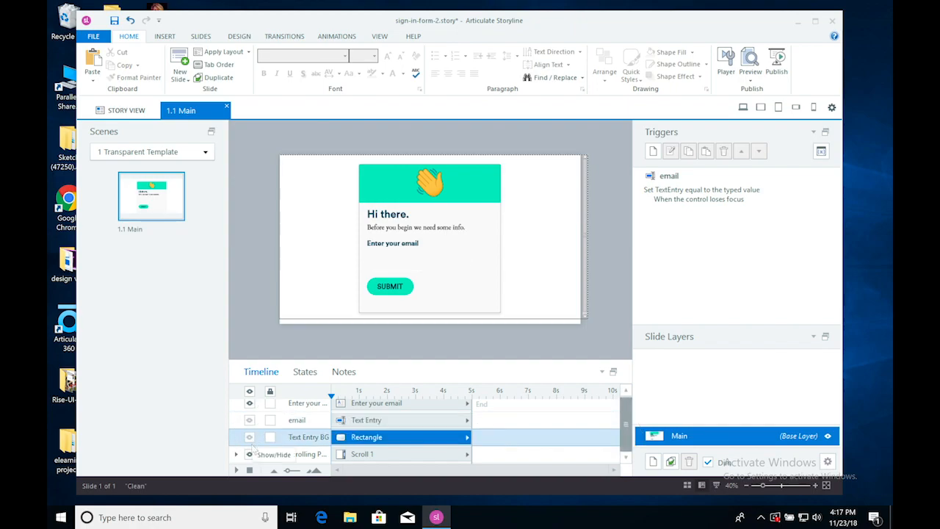
{"action": "left_click", "coordinate": [249, 403]}
{"action": "left_click", "coordinate": [271, 420]}
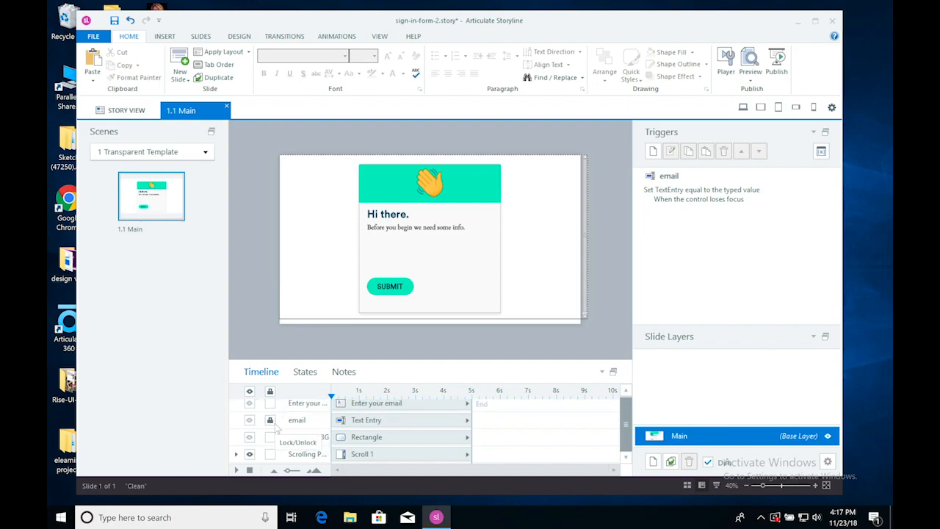
{"action": "left_click", "coordinate": [270, 437]}
{"action": "left_click", "coordinate": [270, 403]}
- Apply a 0.50-second Fly In entrance animation to the heading, intro text, Submit button and Card group inside the scrolling panel
{"action": "left_click", "coordinate": [237, 455]}
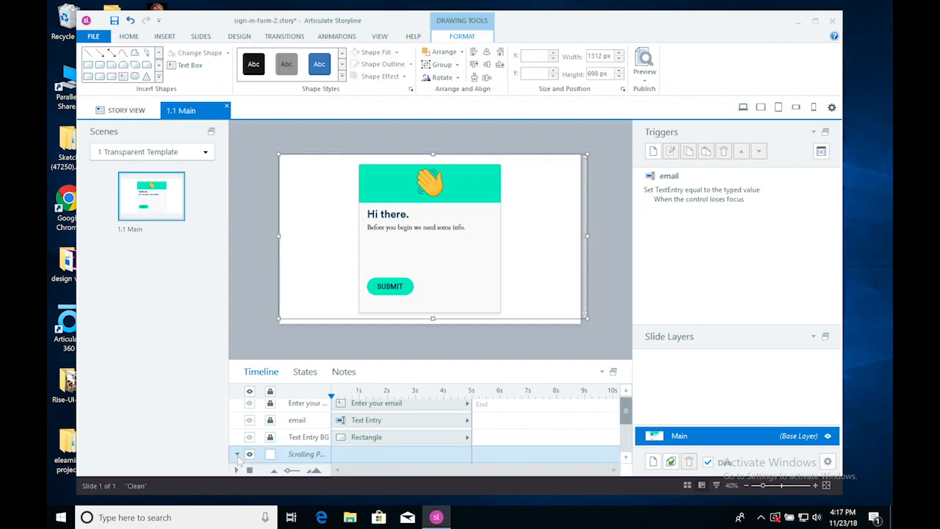
{"action": "left_click", "coordinate": [626, 436]}
{"action": "left_click_drag", "start_coordinate": [626, 436], "coordinate": [628, 430]}
{"action": "left_click", "coordinate": [410, 427]}
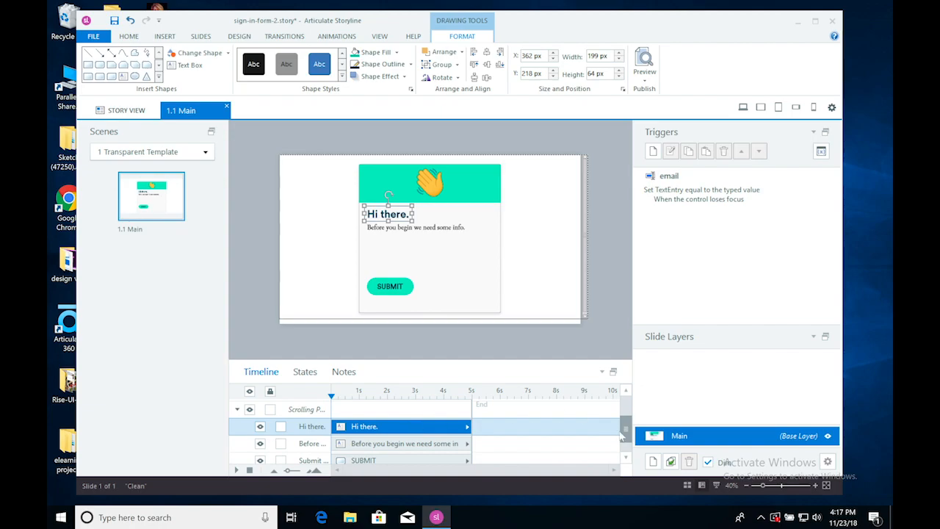
{"action": "left_click", "coordinate": [627, 457]}
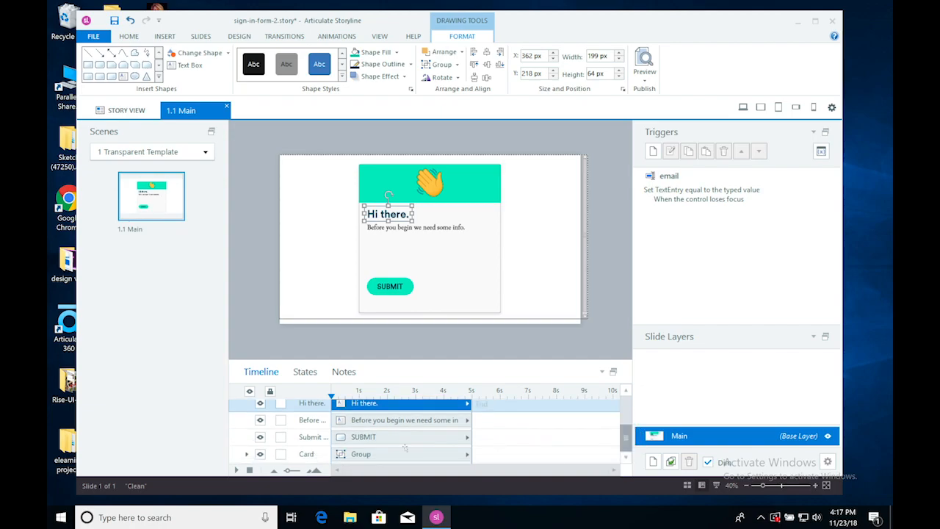
{"action": "left_click", "coordinate": [387, 454], "text": "shift"}
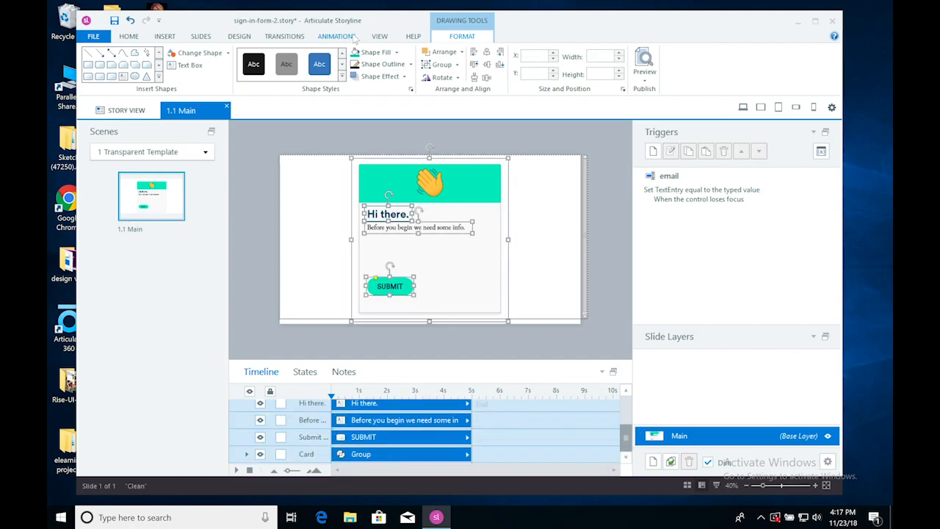
{"action": "left_click", "coordinate": [336, 36]}
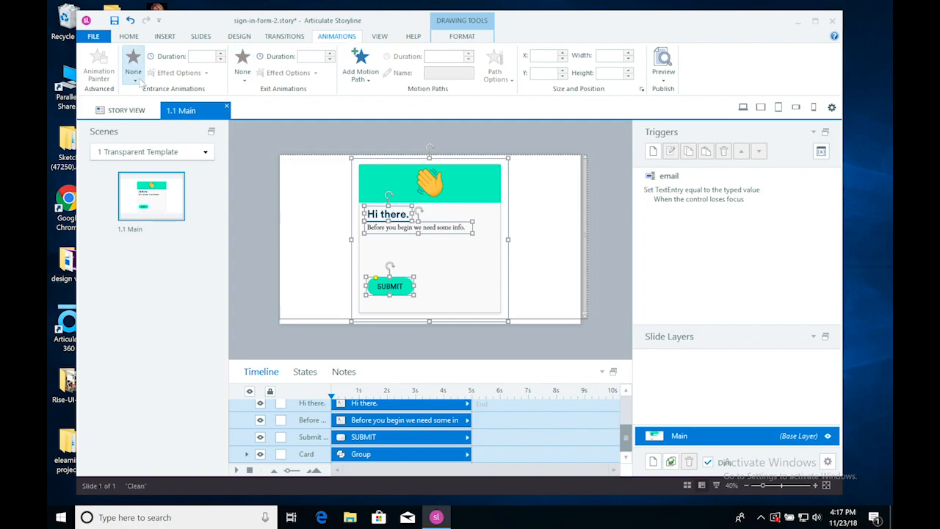
{"action": "left_click", "coordinate": [139, 81]}
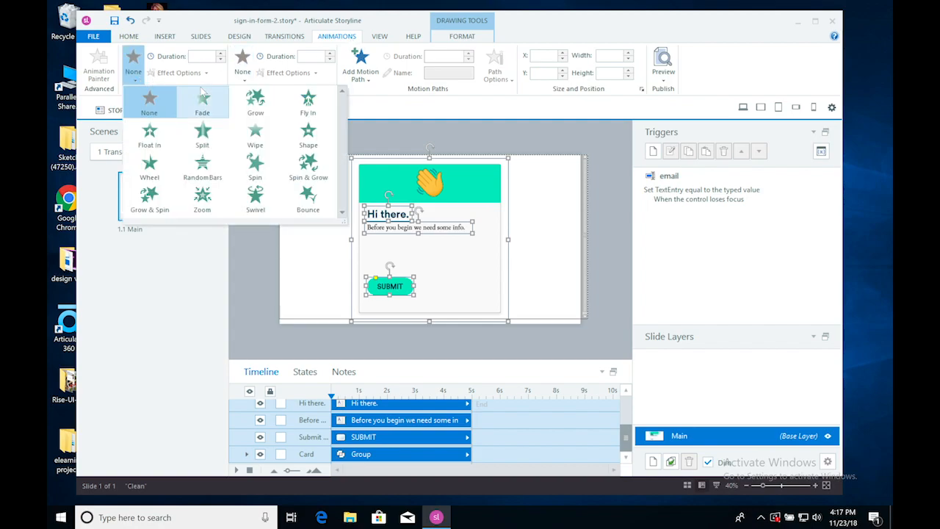
{"action": "left_click", "coordinate": [308, 101]}
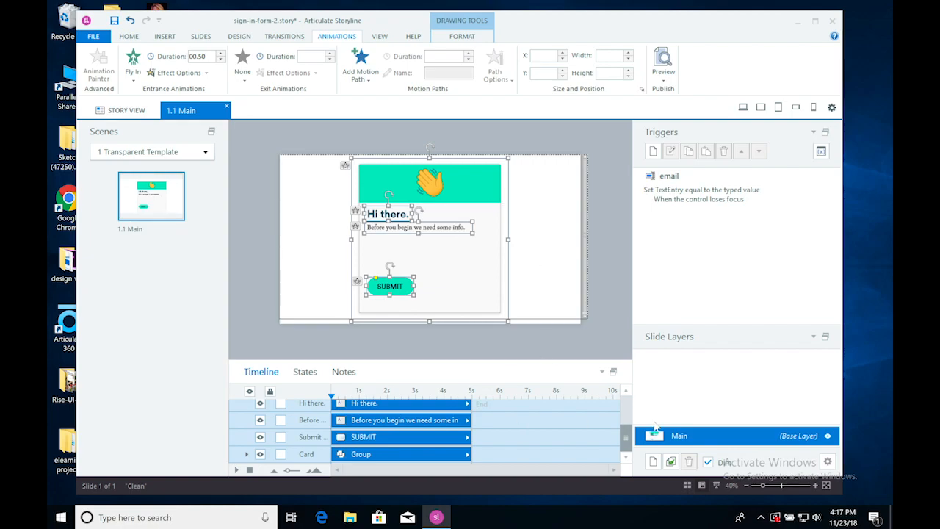
{"action": "left_click_drag", "start_coordinate": [628, 439], "coordinate": [626, 424]}
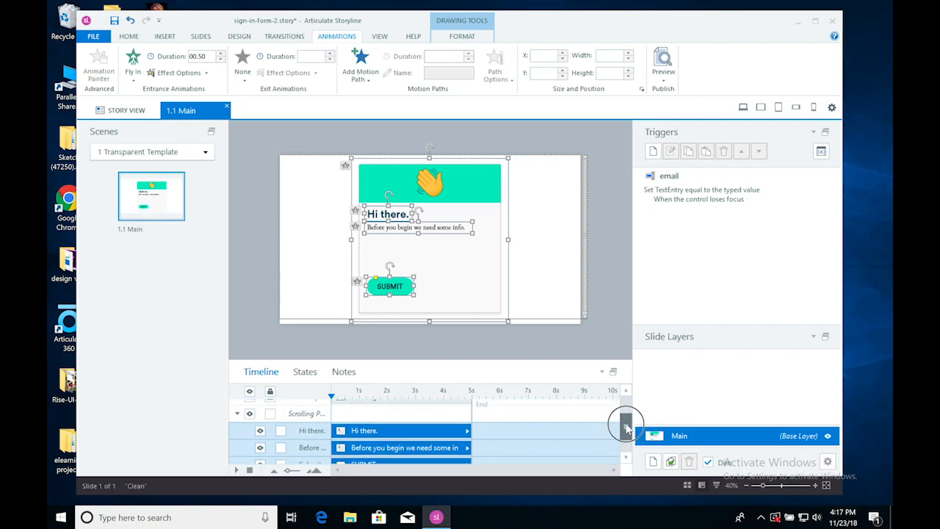
{"action": "left_click", "coordinate": [238, 422]}
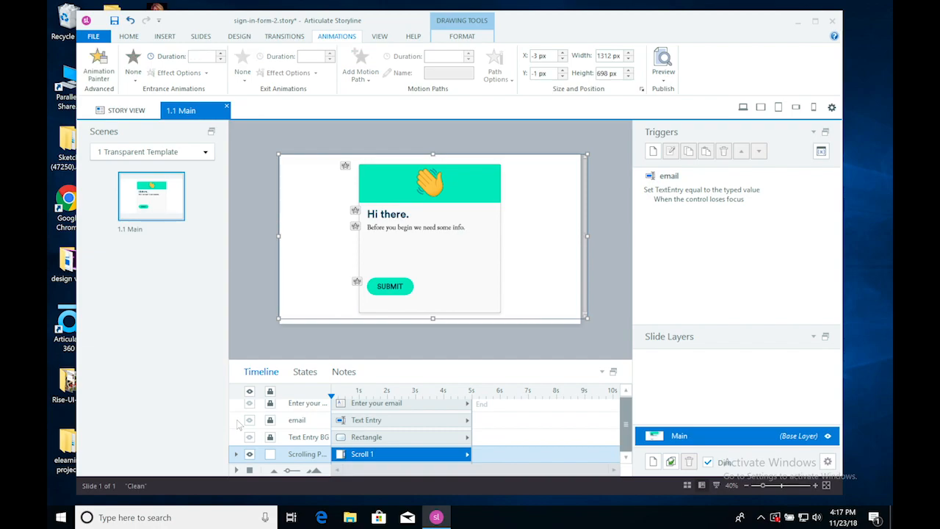
- Preview this slide, replay its entrance animations several times and close the preview
{"action": "left_click", "coordinate": [604, 321]}
{"action": "left_click", "coordinate": [664, 74]}
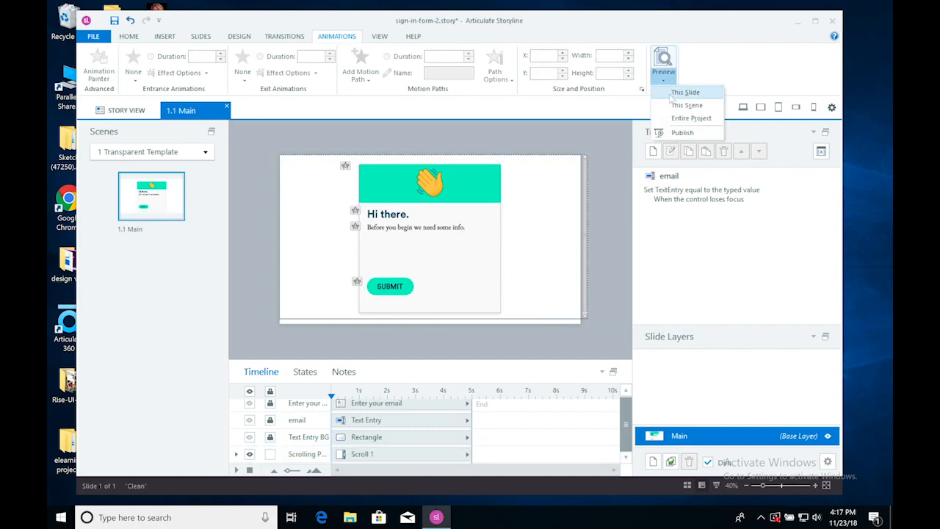
{"action": "left_click", "coordinate": [672, 94]}
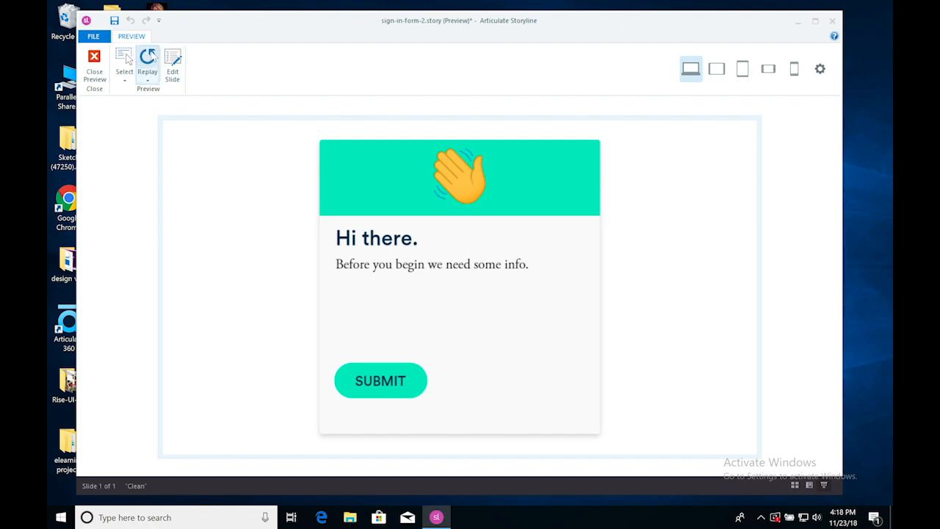
{"action": "left_click", "coordinate": [148, 56]}
{"action": "left_click", "coordinate": [149, 56]}
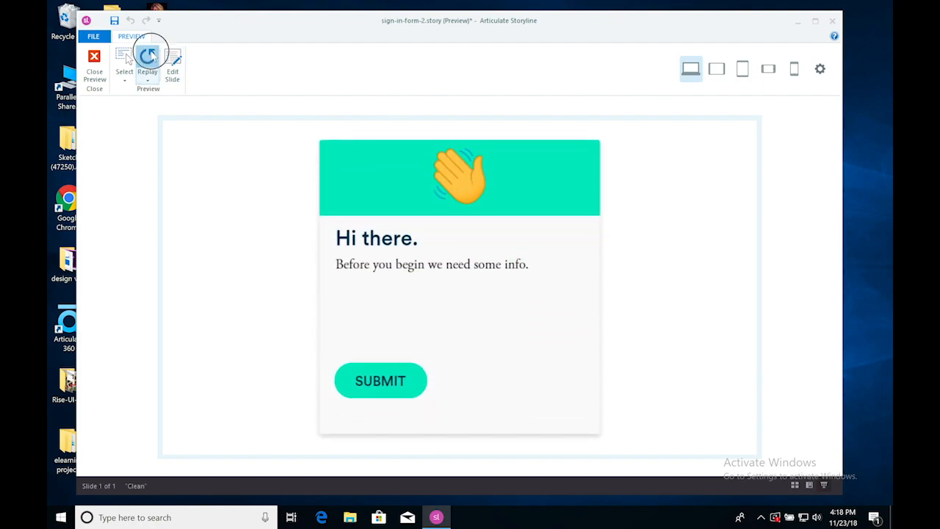
{"action": "left_click", "coordinate": [149, 57]}
{"action": "left_click", "coordinate": [149, 56]}
{"action": "left_click", "coordinate": [149, 56]}
{"action": "left_click", "coordinate": [95, 64]}
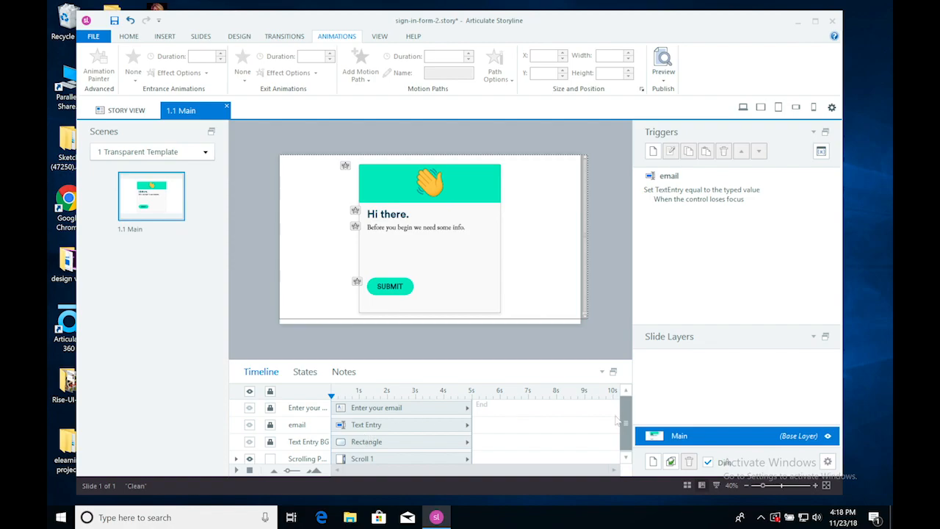
- Check the entrance animations set on the heading, the Card group and the group's hand picture inside the scrolling panel
{"action": "left_click", "coordinate": [624, 446]}
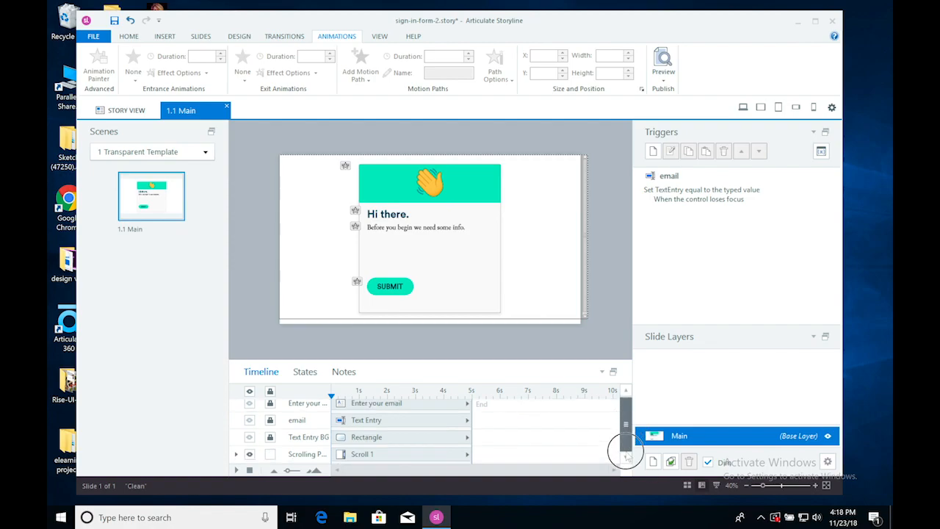
{"action": "left_click", "coordinate": [236, 454]}
{"action": "left_click_drag", "start_coordinate": [626, 412], "coordinate": [628, 441]}
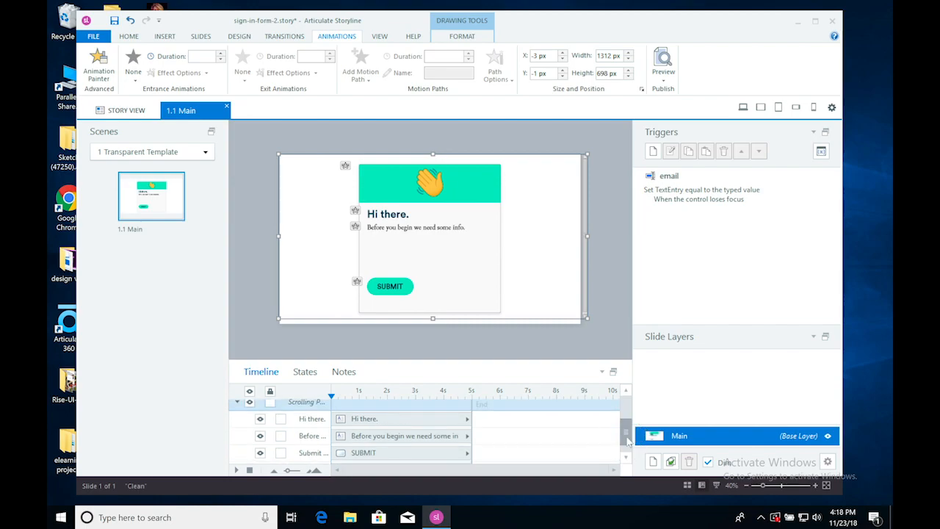
{"action": "left_click", "coordinate": [431, 418]}
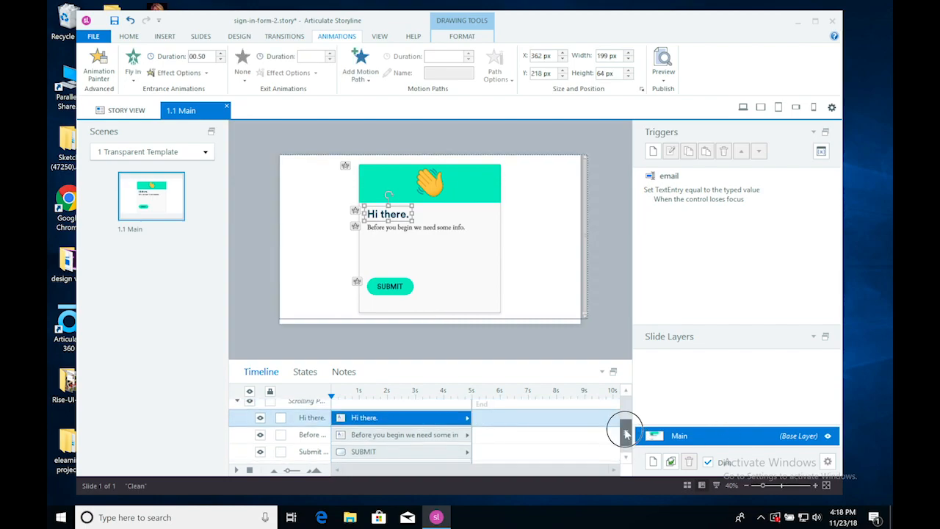
{"action": "scroll", "coordinate": [625, 430], "scroll_direction": "down", "scroll_amount": 1}
{"action": "left_click", "coordinate": [353, 456]}
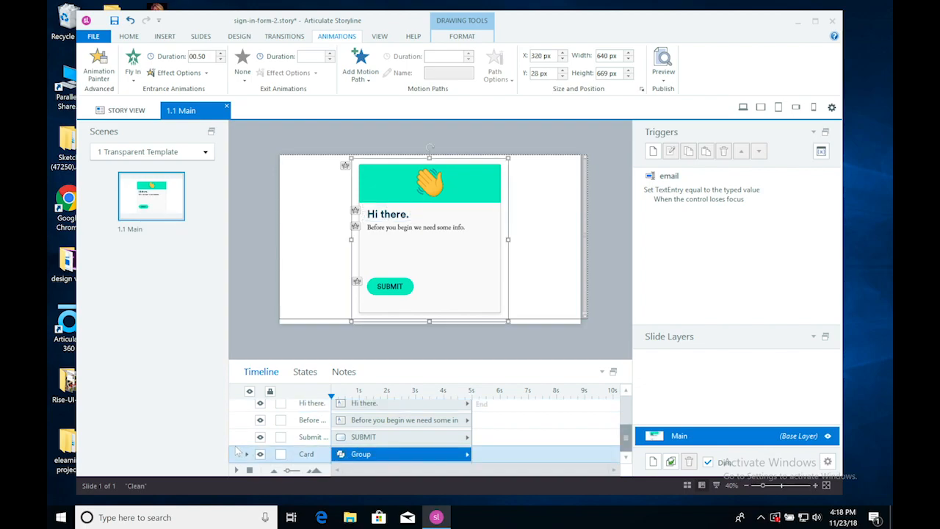
{"action": "left_click", "coordinate": [246, 454]}
{"action": "left_click_drag", "start_coordinate": [627, 430], "coordinate": [627, 440]}
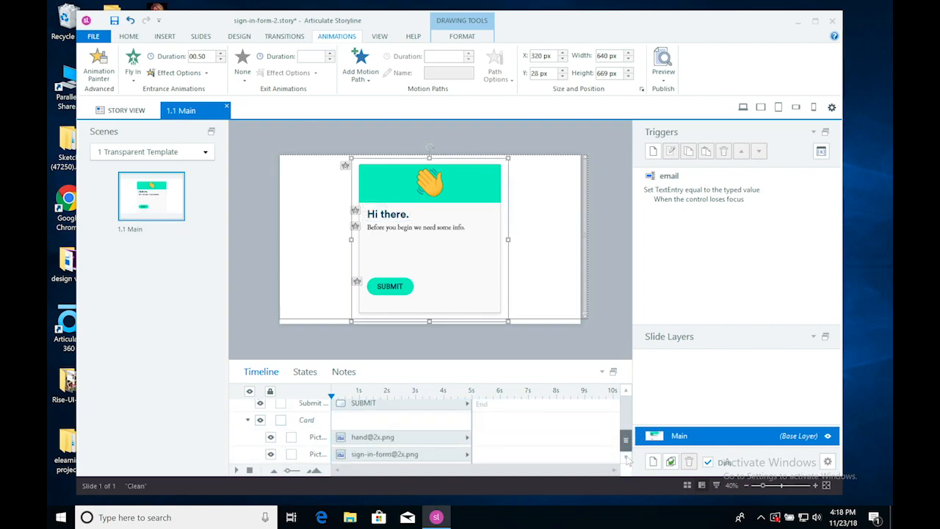
{"action": "left_click", "coordinate": [414, 438]}
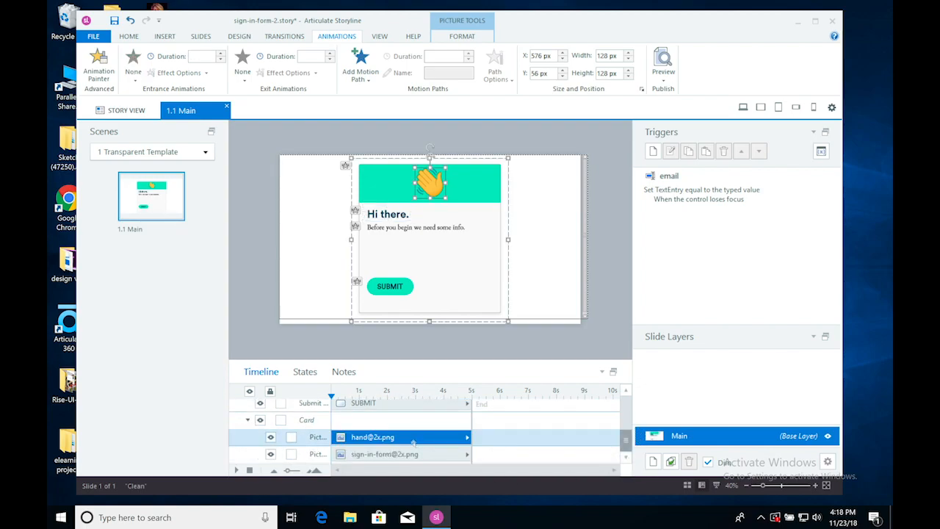
{"action": "left_click_drag", "start_coordinate": [626, 435], "coordinate": [626, 430]}
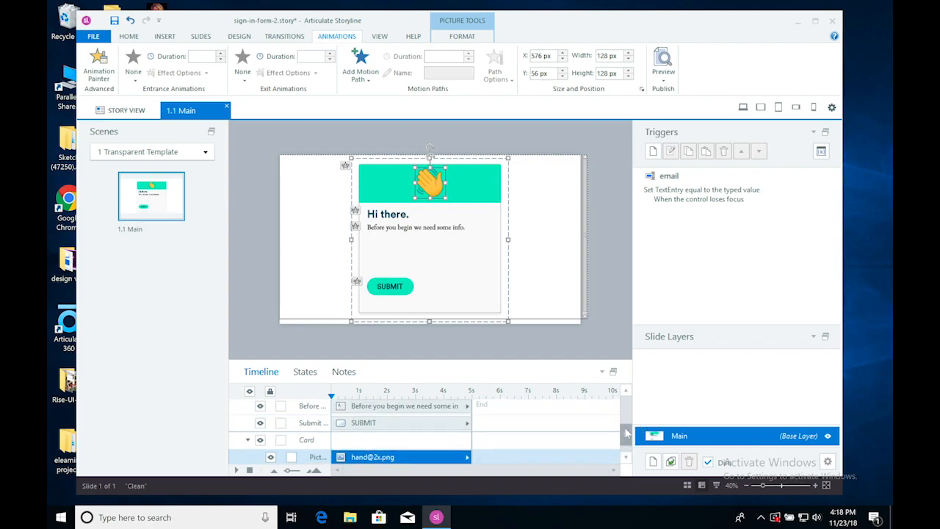
- Remove the entrance animation from the Card group by setting it to None
{"action": "left_click", "coordinate": [247, 439]}
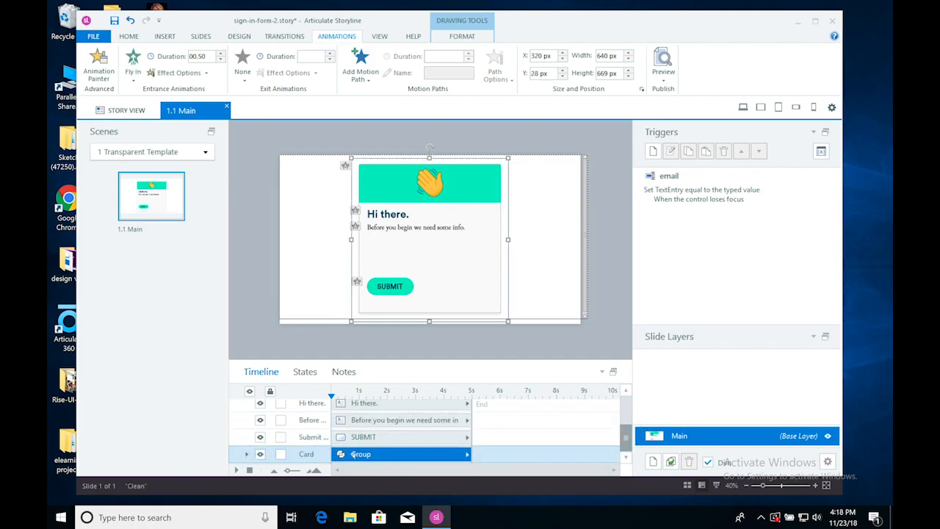
{"action": "left_click", "coordinate": [133, 70]}
{"action": "left_click", "coordinate": [150, 105]}
{"action": "left_click", "coordinate": [245, 455]}
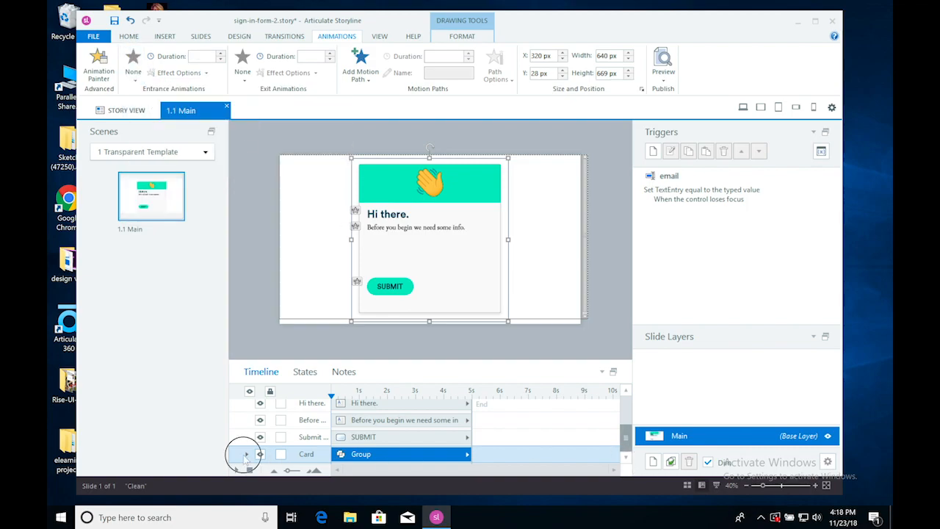
{"action": "left_click_drag", "start_coordinate": [628, 435], "coordinate": [627, 460]}
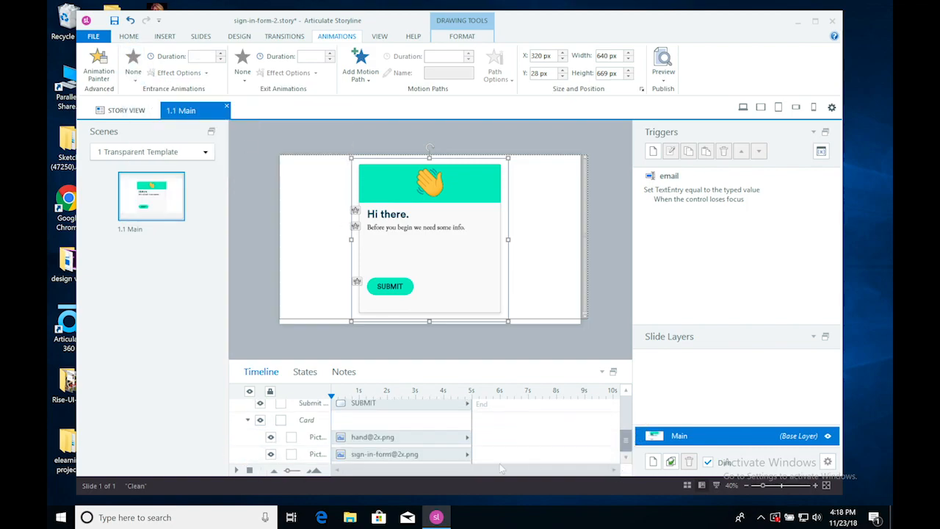
{"action": "left_click", "coordinate": [407, 444]}
{"action": "left_click", "coordinate": [388, 454]}
{"action": "left_click", "coordinate": [375, 439]}
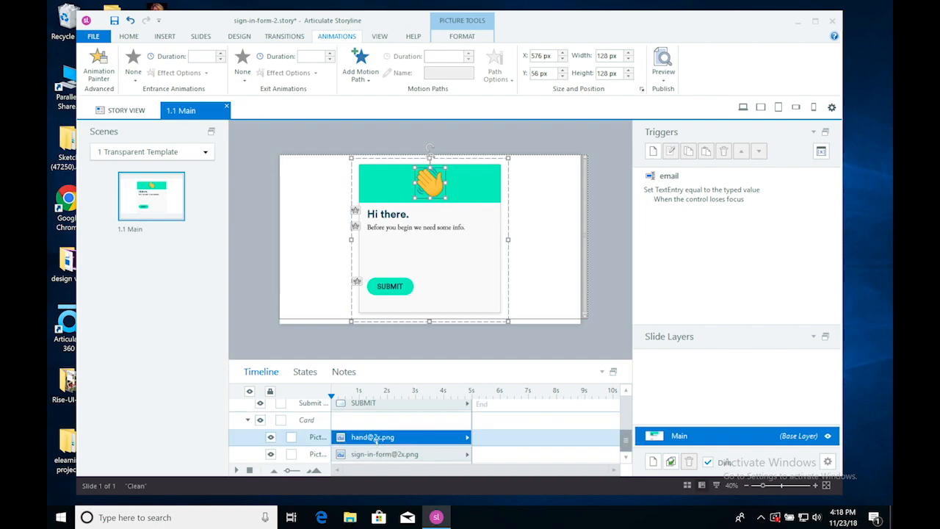
{"action": "left_click", "coordinate": [353, 454]}
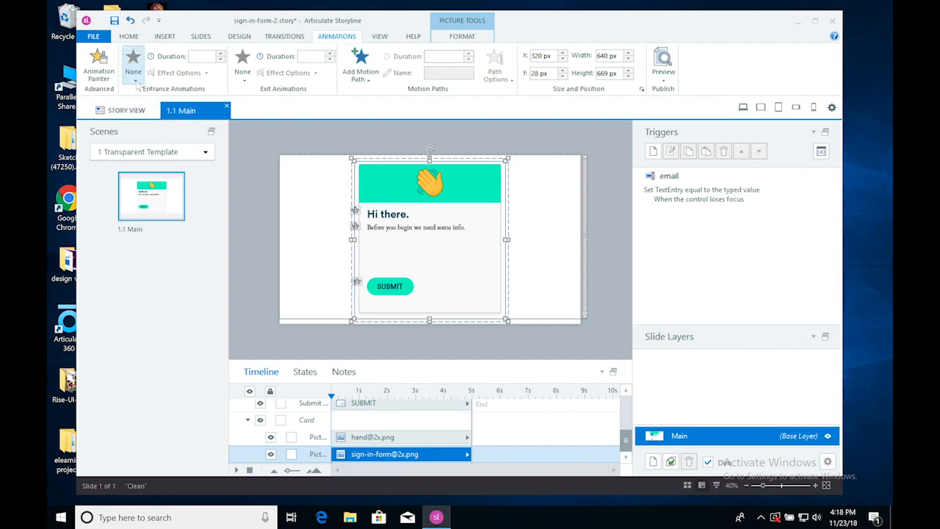
{"action": "left_click", "coordinate": [133, 72]}
{"action": "left_click", "coordinate": [308, 105]}
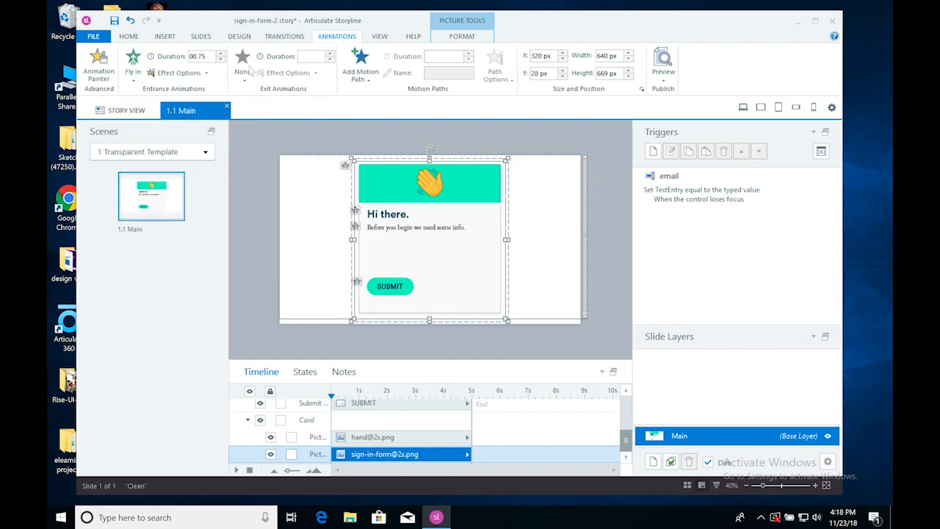
{"action": "left_click", "coordinate": [357, 437]}
{"action": "left_click", "coordinate": [135, 75]}
{"action": "left_click", "coordinate": [314, 103]}
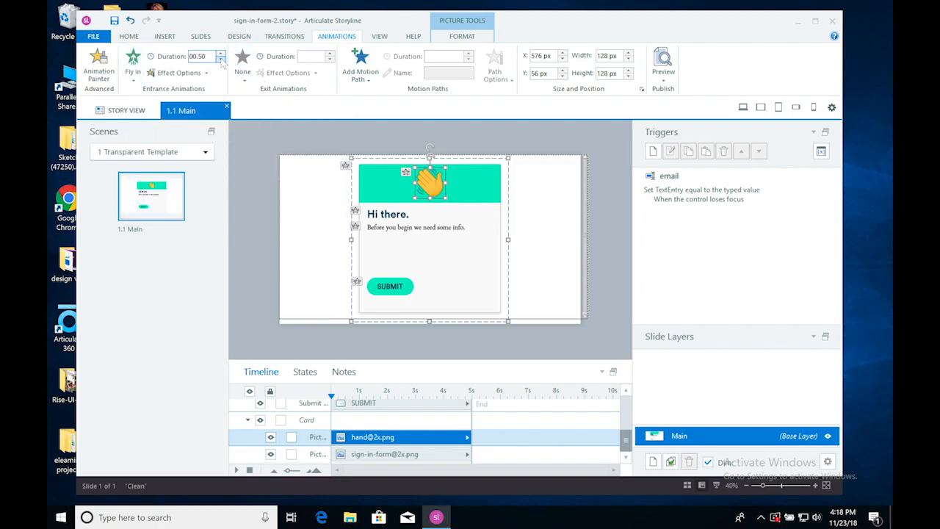
{"action": "left_click", "coordinate": [205, 73]}
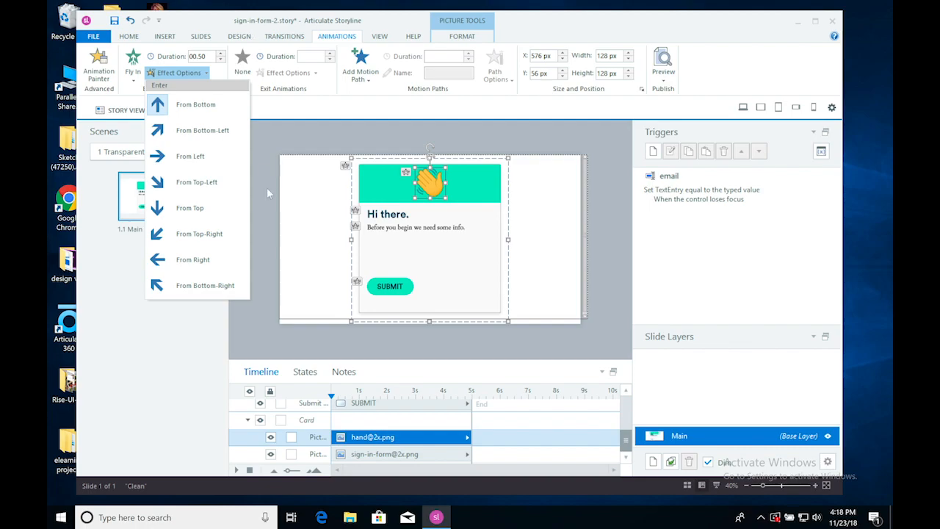
{"action": "left_click", "coordinate": [267, 224]}
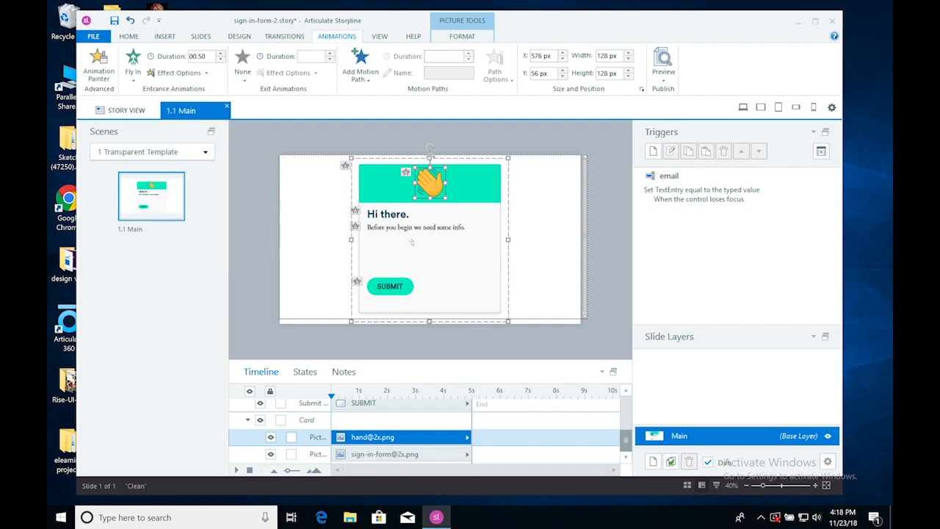
- Check the entrance animation of the "Before you begin we need some info." text and preview this slide
{"action": "left_click", "coordinate": [580, 261]}
{"action": "left_click", "coordinate": [595, 266]}
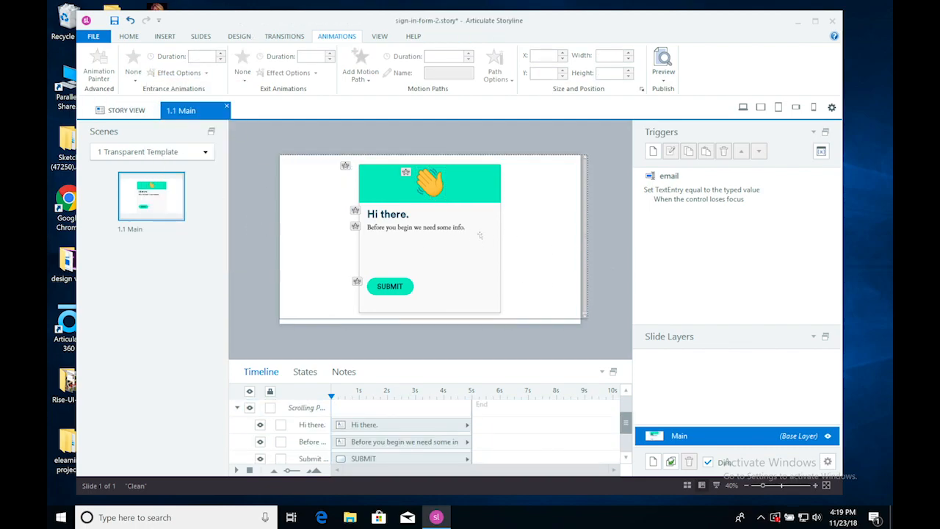
{"action": "left_click", "coordinate": [458, 229]}
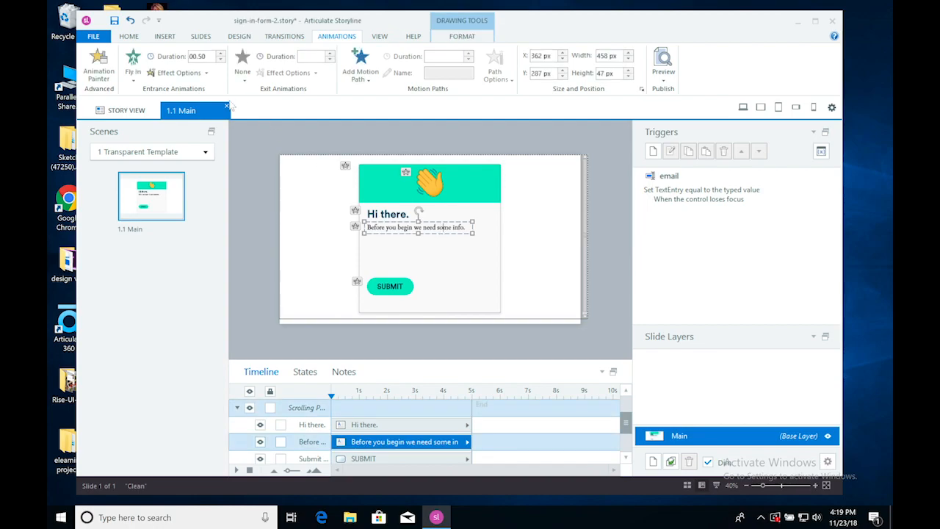
{"action": "left_click", "coordinate": [612, 239]}
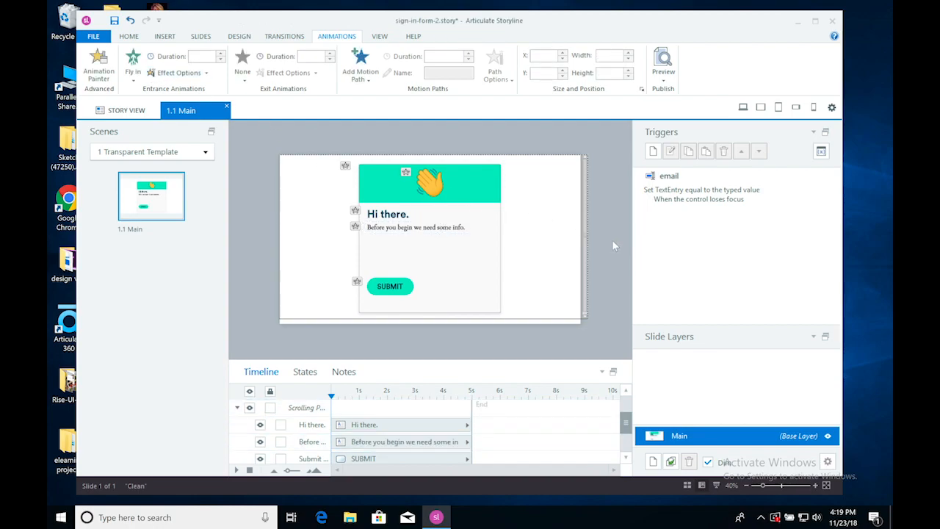
{"action": "left_click", "coordinate": [664, 79]}
{"action": "left_click", "coordinate": [675, 93]}
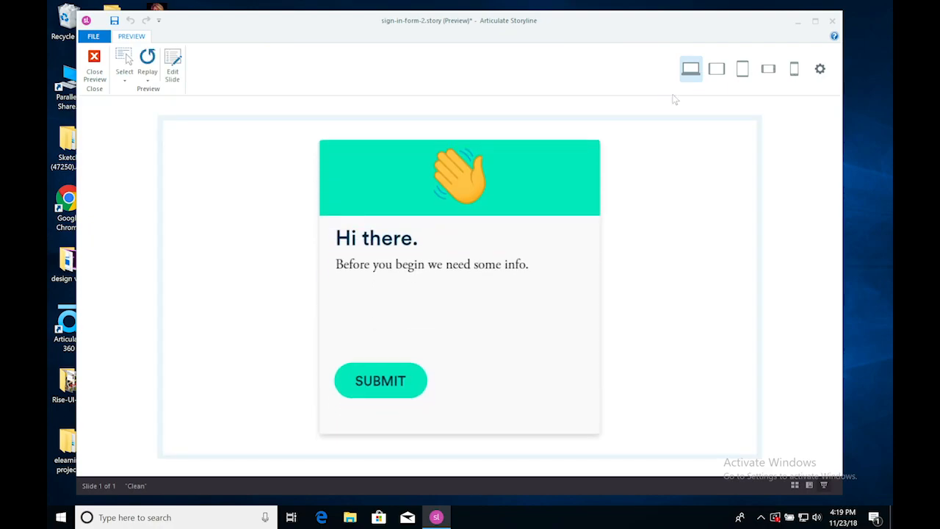
- Replay the slide preview twice to check the entrance animations, and close the preview
{"action": "left_click", "coordinate": [147, 60]}
{"action": "left_click", "coordinate": [147, 61]}
{"action": "left_click", "coordinate": [94, 64]}
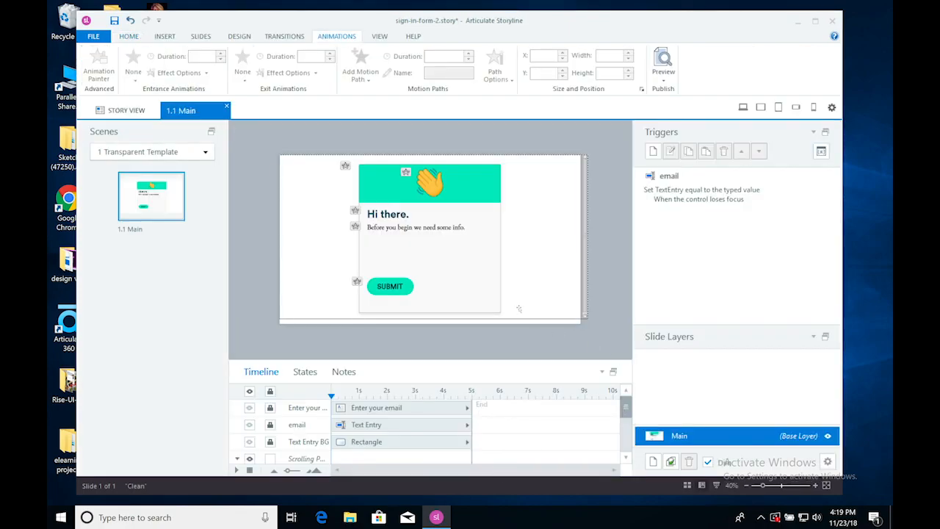
- Publish the sign-in-form-2 project for Web to the My Articulate Projects folder and dismiss the publish confirmation
{"action": "left_click", "coordinate": [94, 36]}
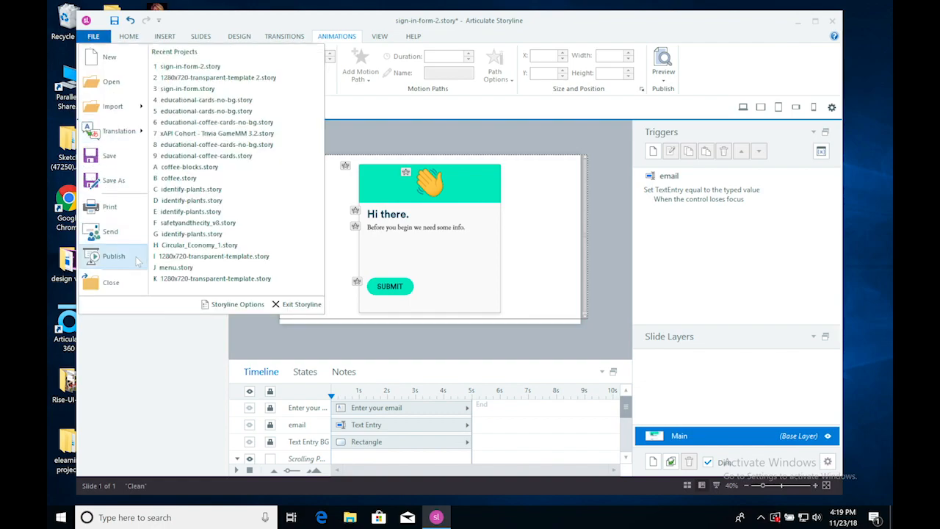
{"action": "left_click", "coordinate": [136, 257]}
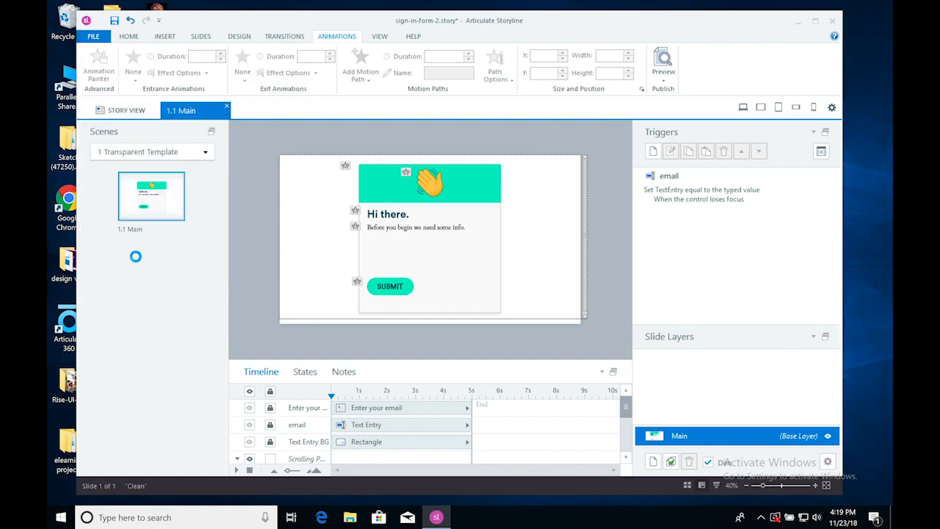
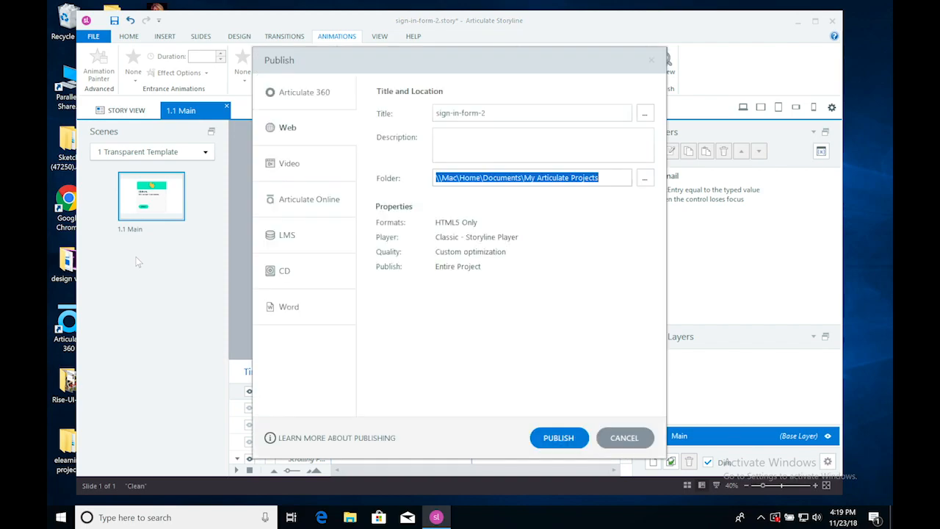
{"action": "left_click", "coordinate": [544, 438]}
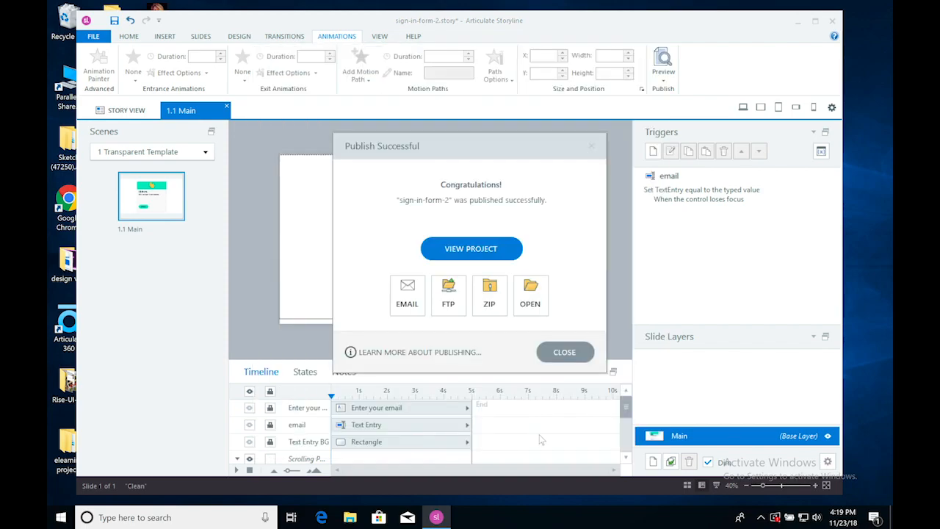
{"action": "left_click", "coordinate": [565, 353]}
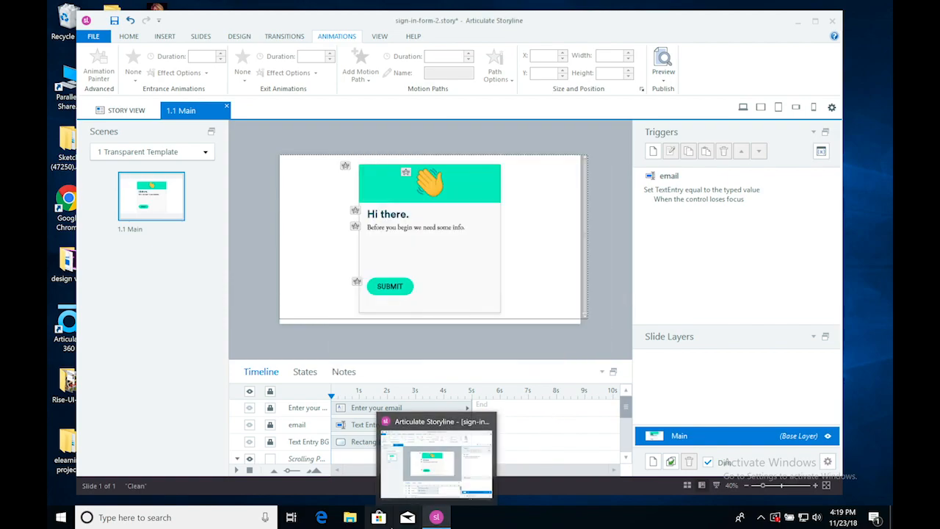
- Switch to Chrome and reload the published sign-in form to watch its entrance animations
{"action": "mouse_move", "coordinate": [405, 528]}
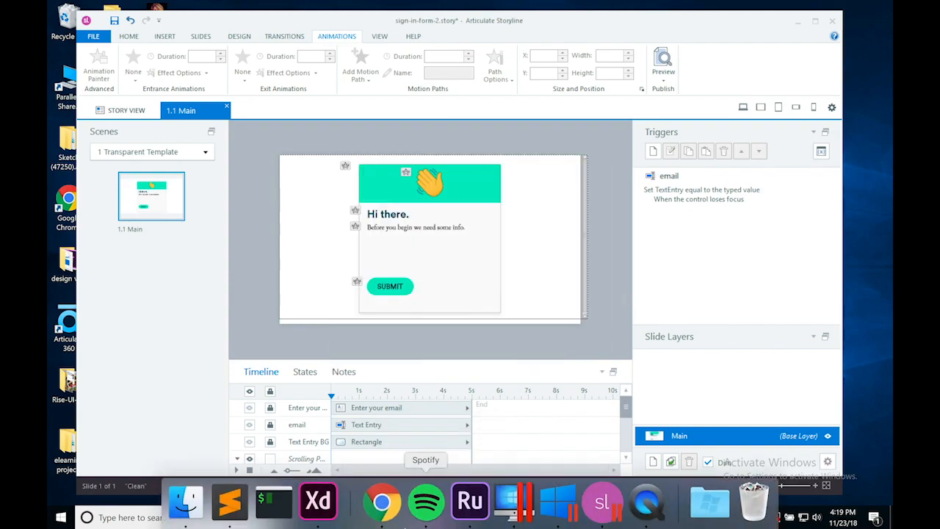
{"action": "left_click", "coordinate": [382, 507]}
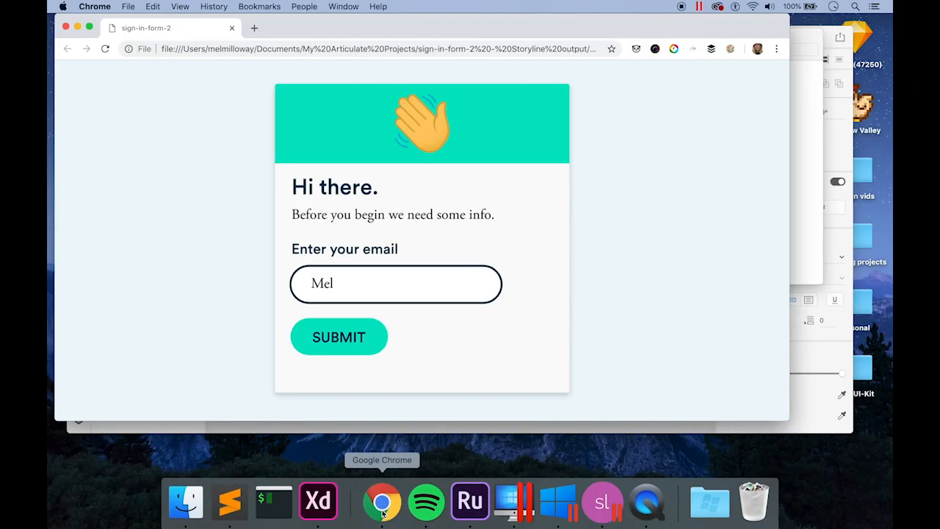
{"action": "left_click", "coordinate": [105, 50]}
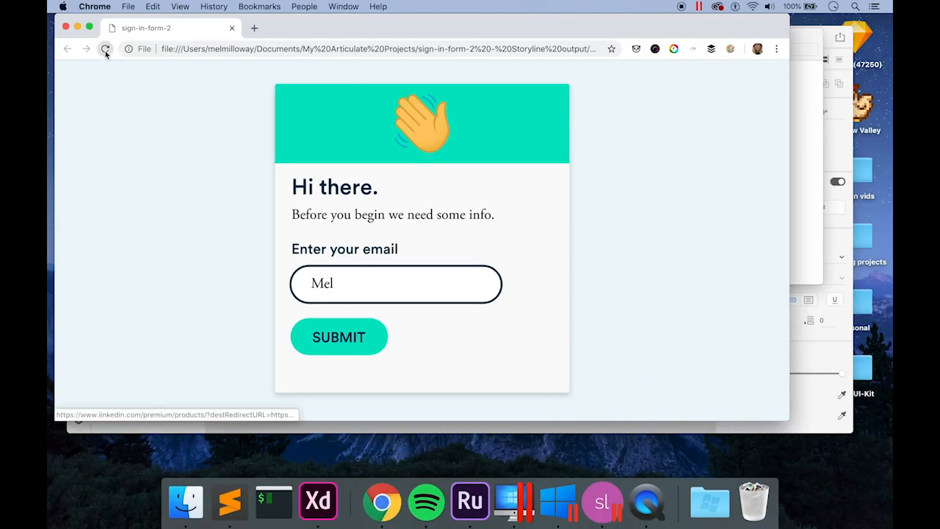
{"action": "left_click", "coordinate": [105, 50]}
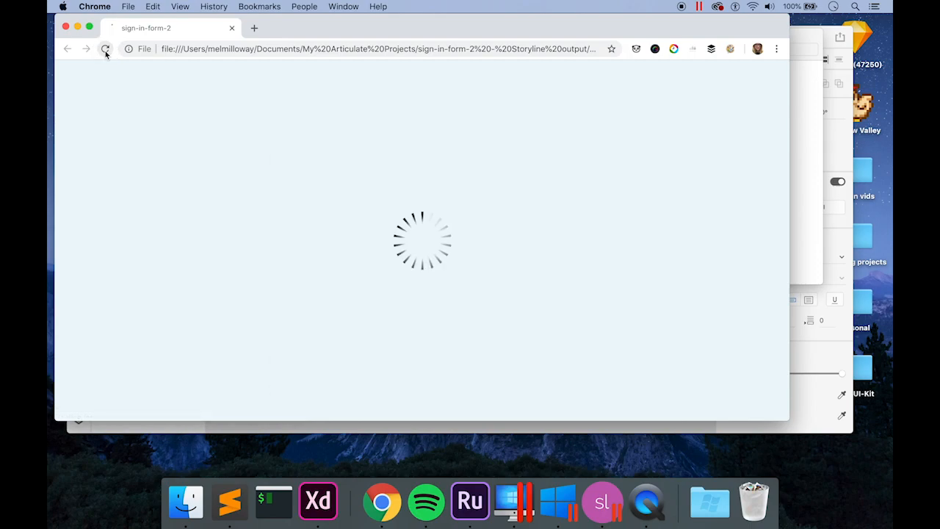
{"action": "left_click", "coordinate": [105, 50]}
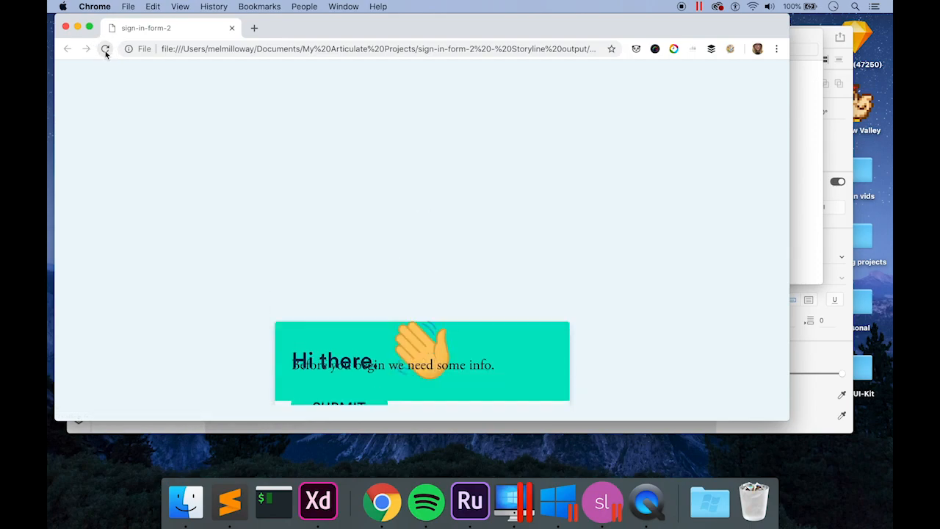
{"action": "left_click", "coordinate": [106, 50]}
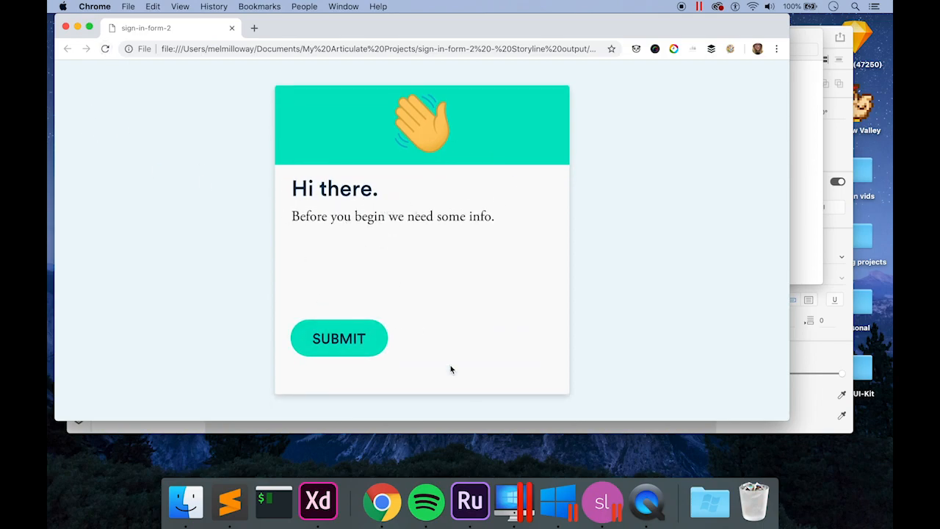
- Return to Storyline and ungroup the Card group inside the scrolling panel
{"action": "left_click", "coordinate": [603, 502]}
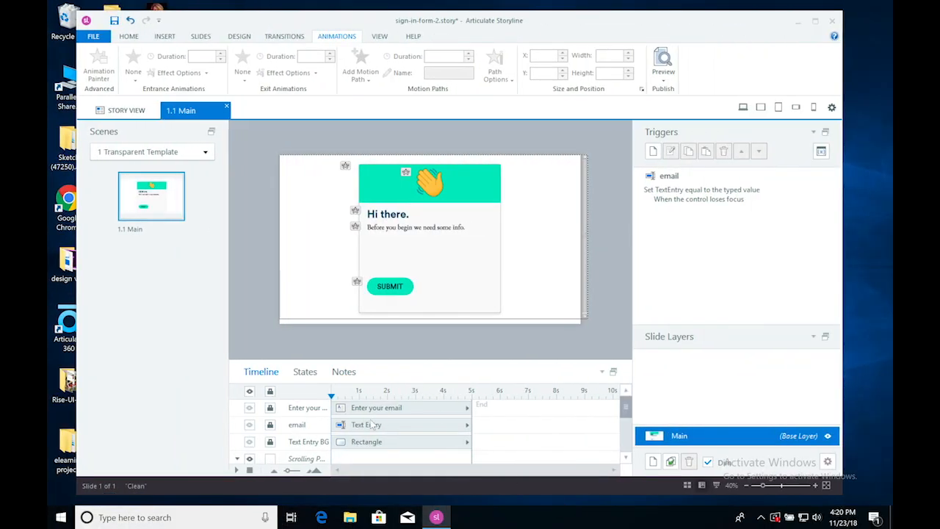
{"action": "left_click_drag", "start_coordinate": [626, 406], "coordinate": [626, 446]}
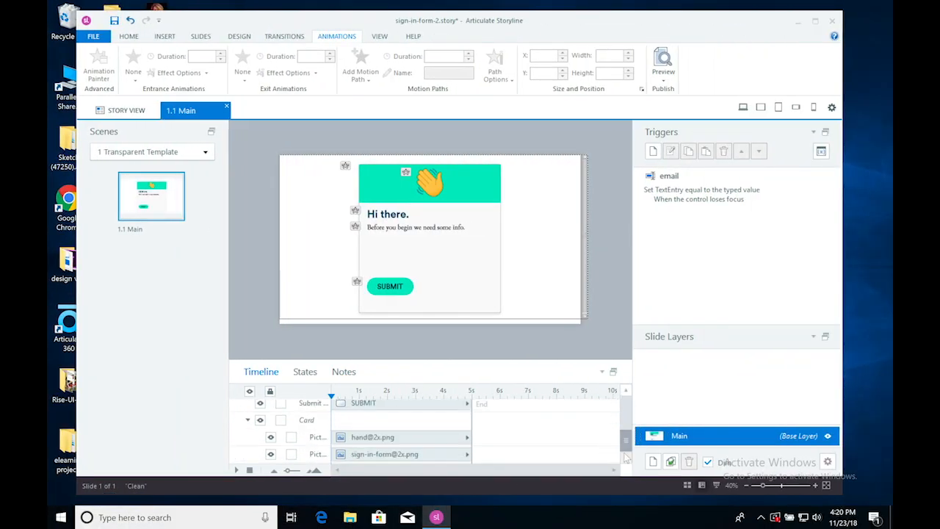
{"action": "left_click", "coordinate": [250, 425]}
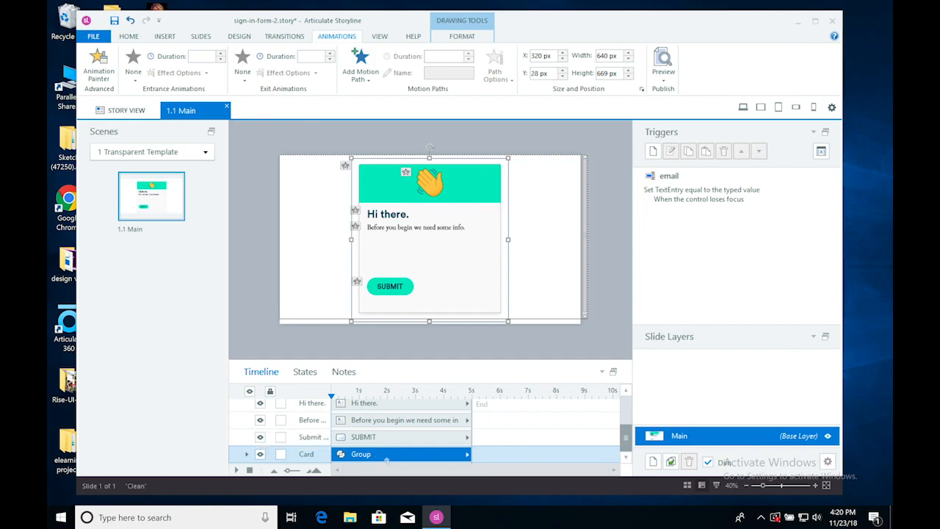
{"action": "right_click", "coordinate": [499, 290]}
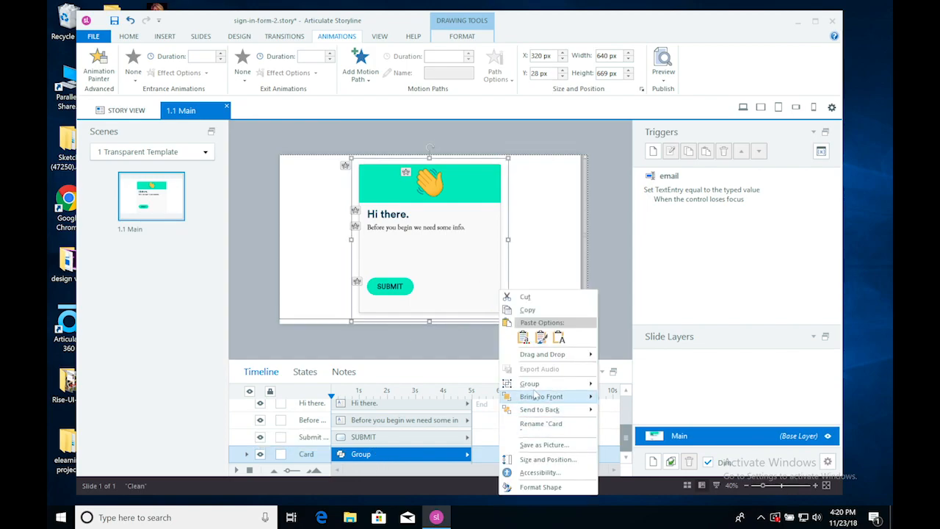
{"action": "mouse_move", "coordinate": [544, 384]}
{"action": "left_click", "coordinate": [623, 415]}
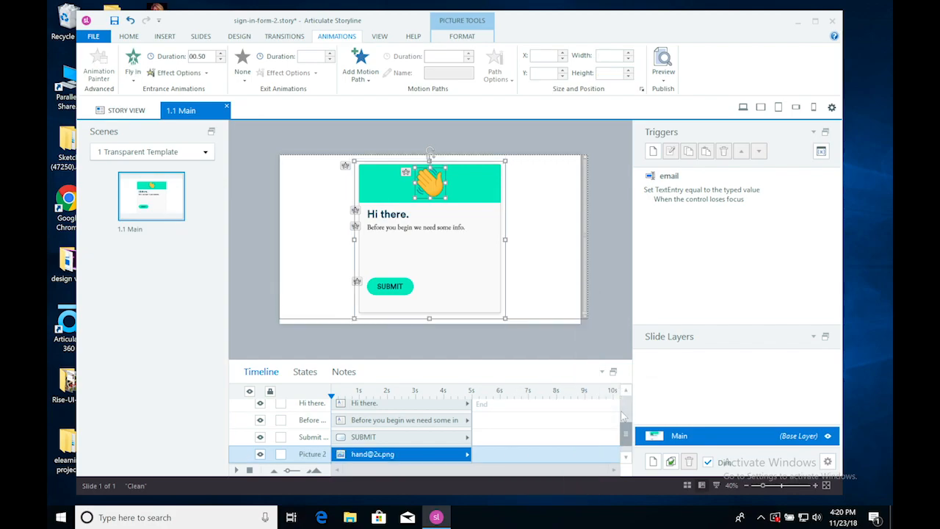
{"action": "left_click", "coordinate": [587, 332]}
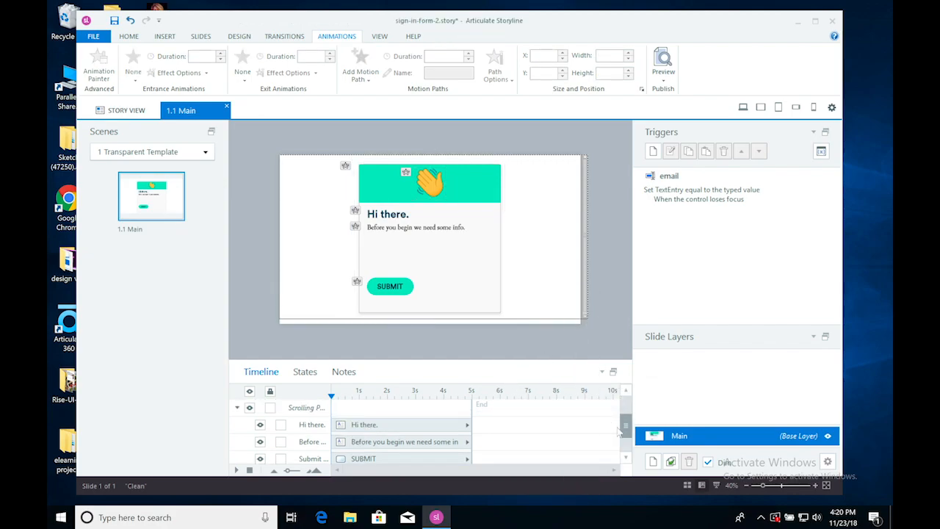
- Preview this slide and replay it to check how the ungrouped hand and form pictures animate in
{"action": "left_click_drag", "start_coordinate": [625, 426], "coordinate": [629, 455]}
{"action": "left_click", "coordinate": [446, 438]}
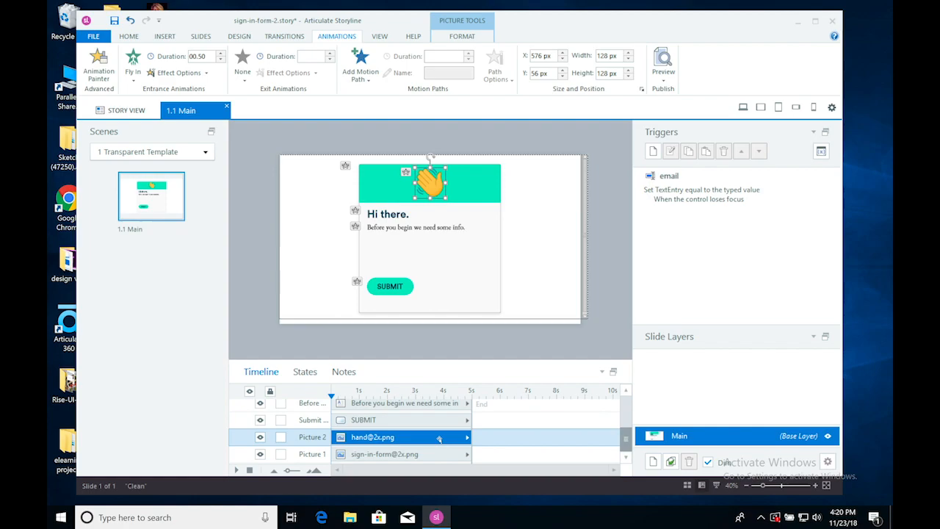
{"action": "left_click", "coordinate": [663, 79]}
{"action": "left_click", "coordinate": [672, 93]}
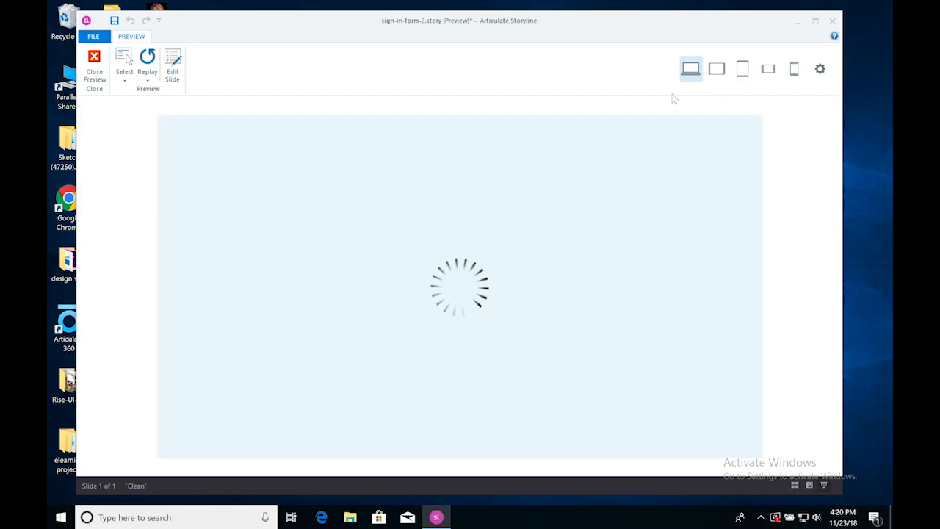
{"action": "left_click", "coordinate": [147, 62]}
{"action": "left_click", "coordinate": [147, 62]}
{"action": "left_click", "coordinate": [92, 66]}
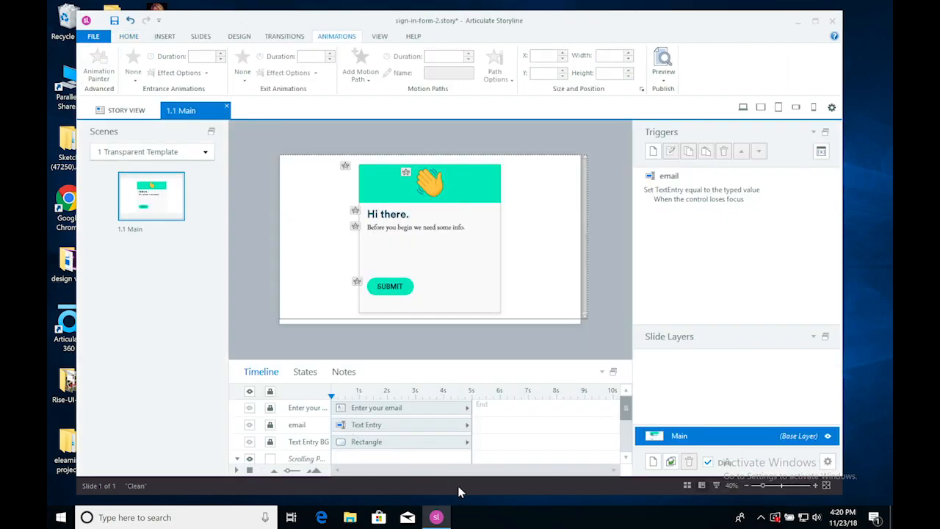
{"action": "left_click_drag", "start_coordinate": [623, 412], "coordinate": [622, 441]}
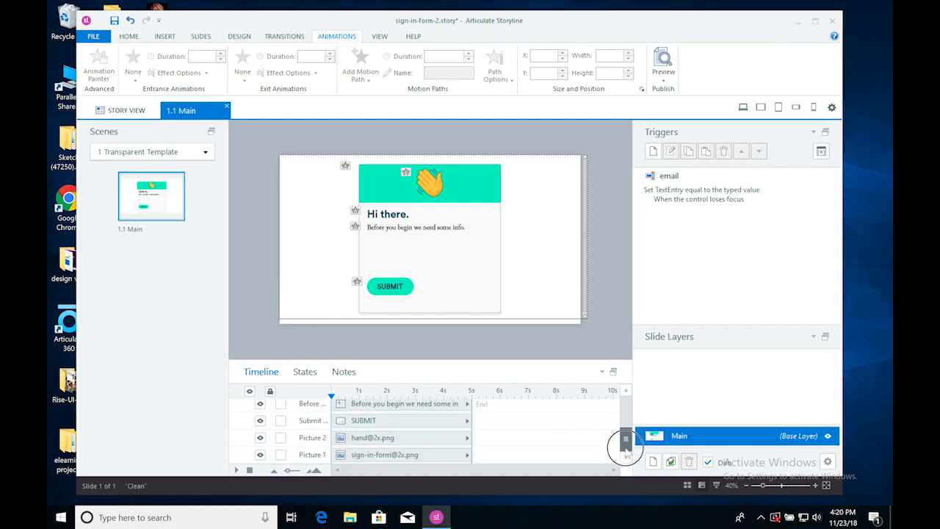
{"action": "left_click", "coordinate": [412, 438]}
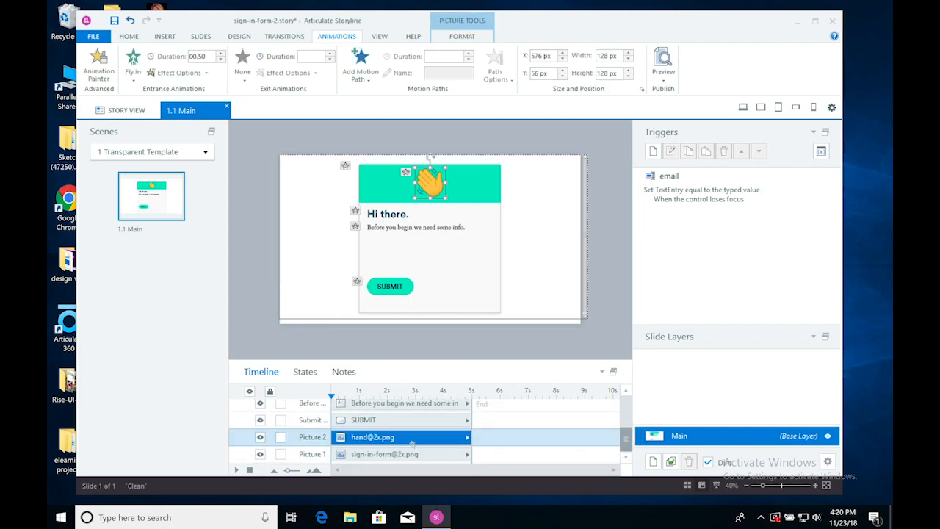
{"action": "left_click", "coordinate": [391, 454]}
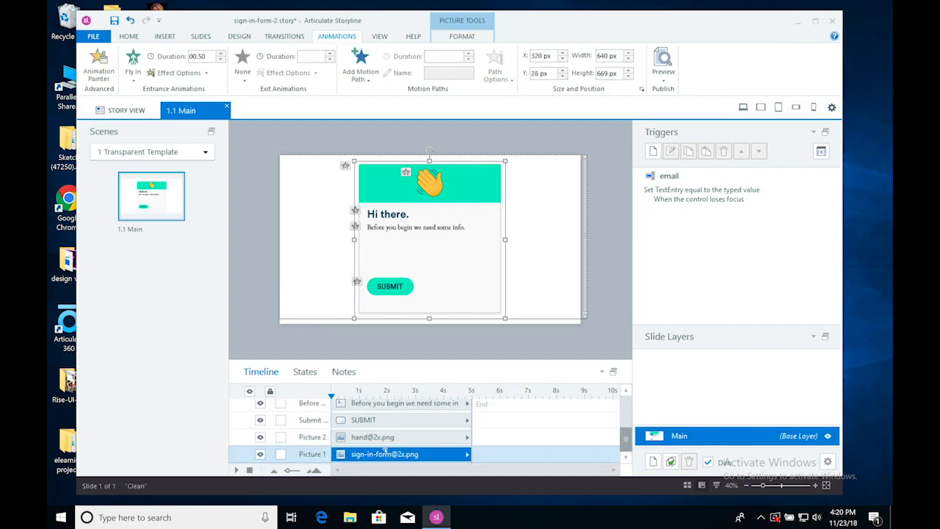
{"action": "left_click", "coordinate": [382, 440]}
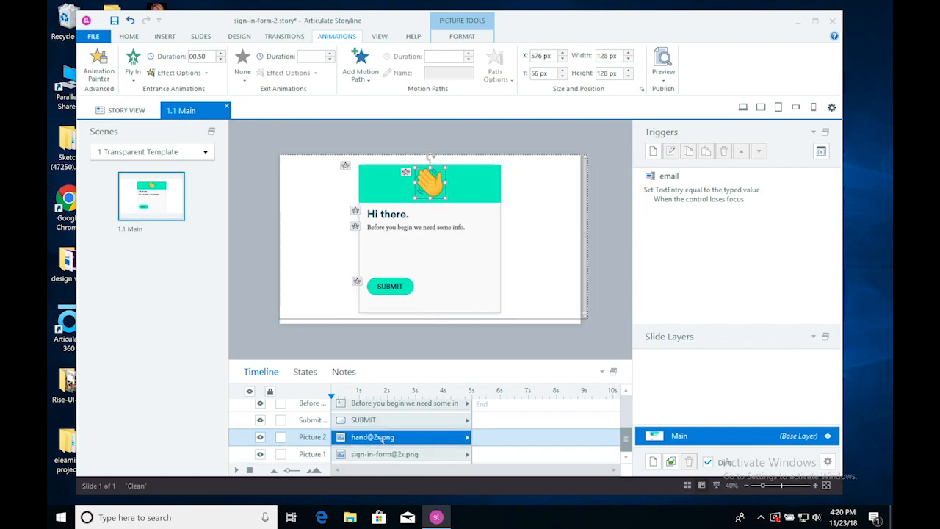
{"action": "double_click", "coordinate": [312, 436]}
{"action": "type", "text": "H"}
{"action": "key", "text": "BackSpace"}
{"action": "key", "text": "BackSpace"}
{"action": "double_click", "coordinate": [314, 454]}
{"action": "type", "text": "c"}
{"action": "key", "text": "Return"}
- Collapse the scrolling panel's contents in the timeline and save the project
{"action": "left_click_drag", "start_coordinate": [625, 438], "coordinate": [626, 417]}
{"action": "left_click_drag", "start_coordinate": [625, 408], "coordinate": [623, 424]}
{"action": "left_click", "coordinate": [240, 433]}
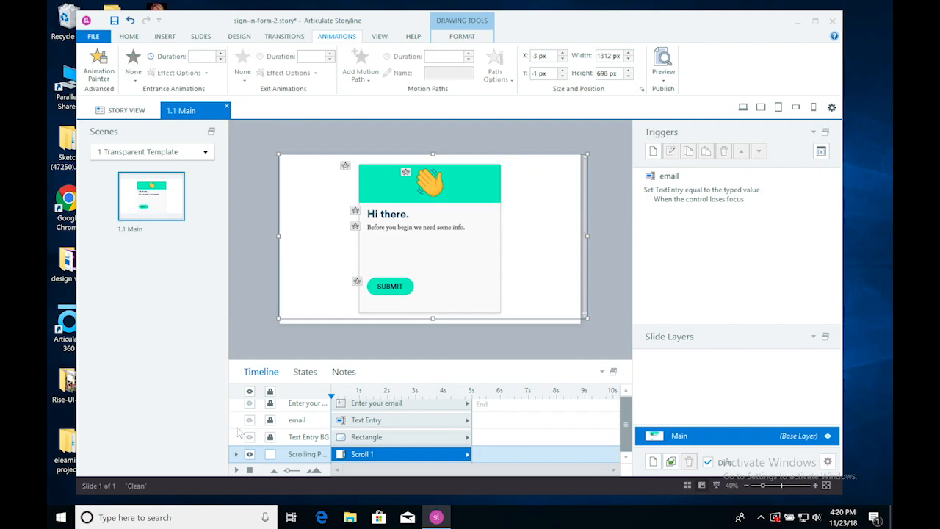
{"action": "left_click", "coordinate": [114, 21]}
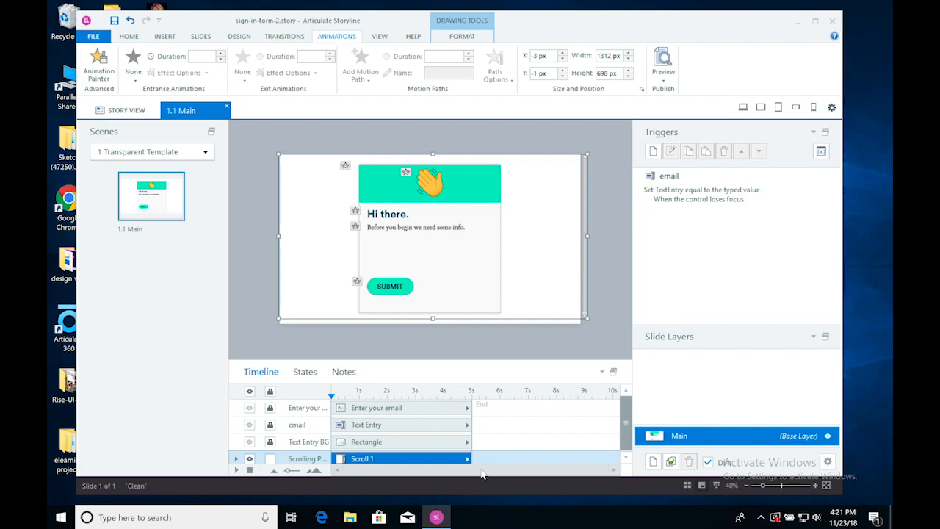
- Show the hidden "Enter your email" label, email text entry and Text Entry BG rectangle on the slide
{"action": "left_click", "coordinate": [434, 427]}
{"action": "left_click", "coordinate": [249, 408]}
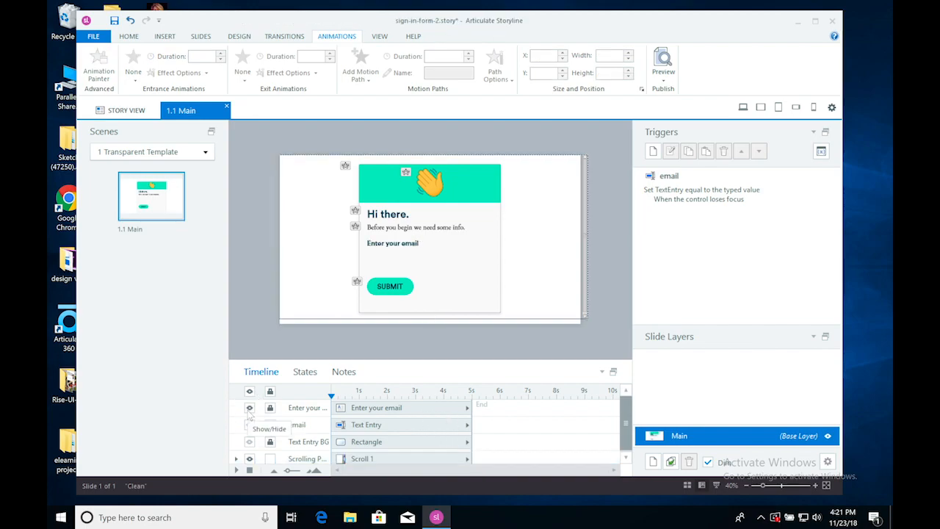
{"action": "left_click", "coordinate": [249, 442]}
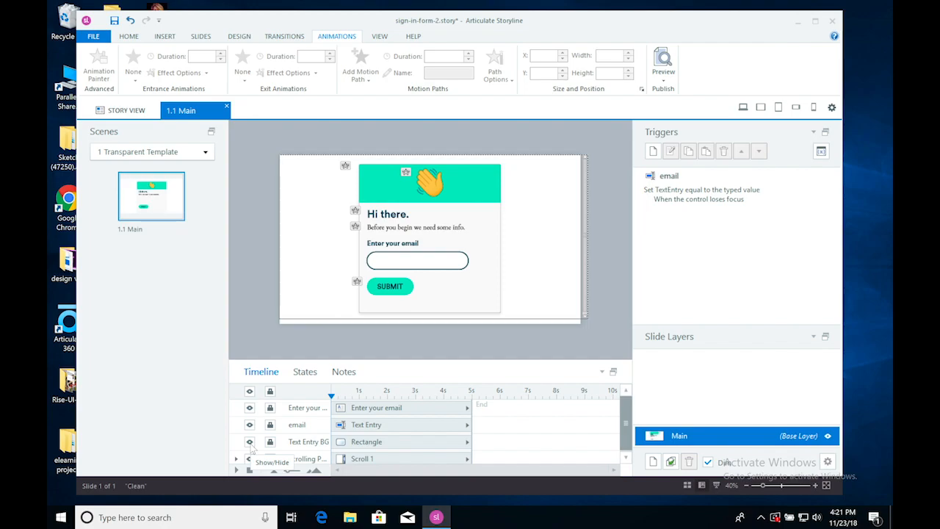
- Draw a second scrolling panel around the email label and entry field, extending to the first panel's right edge
{"action": "left_click", "coordinate": [165, 36]}
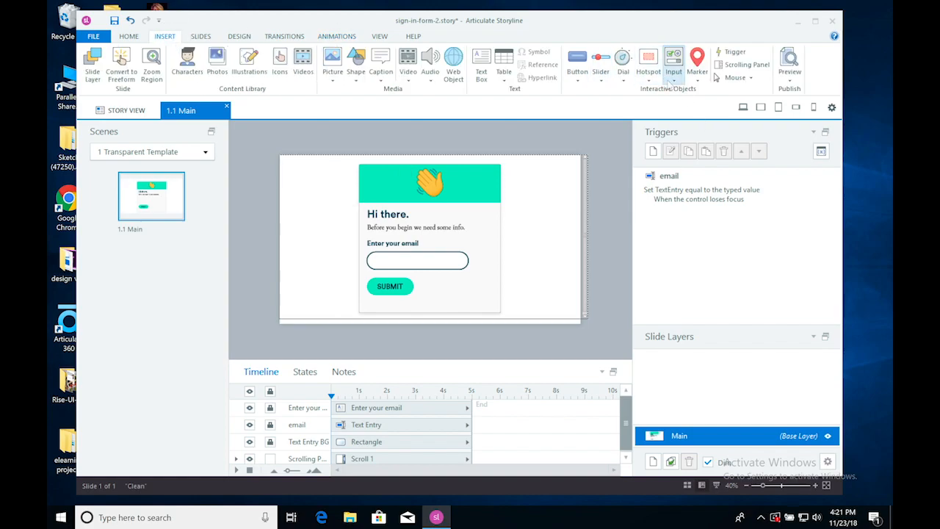
{"action": "left_click", "coordinate": [747, 66]}
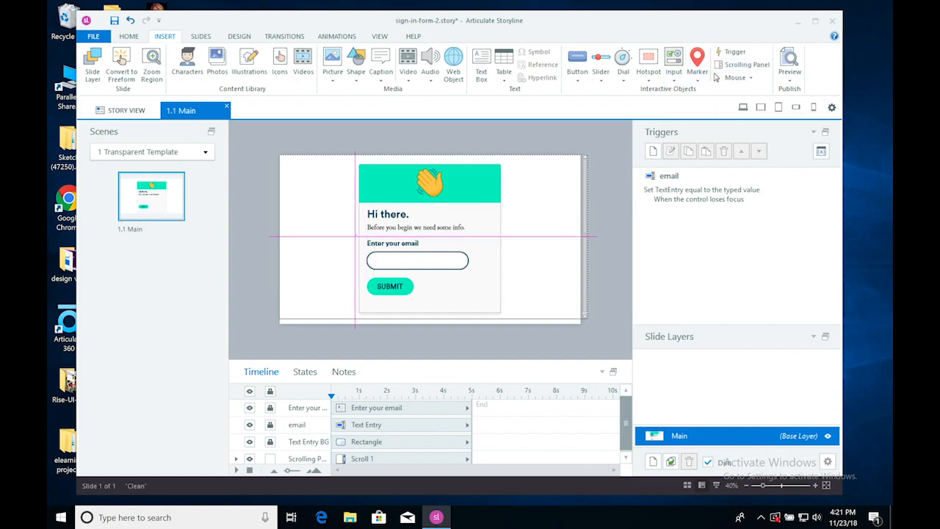
{"action": "mouse_move", "coordinate": [361, 237]}
{"action": "left_mouse_down"}
{"action": "mouse_move", "coordinate": [536, 279]}
{"action": "mouse_move", "coordinate": [606, 274]}
{"action": "mouse_move", "coordinate": [562, 272]}
{"action": "mouse_move", "coordinate": [588, 274]}
{"action": "left_mouse_up"}
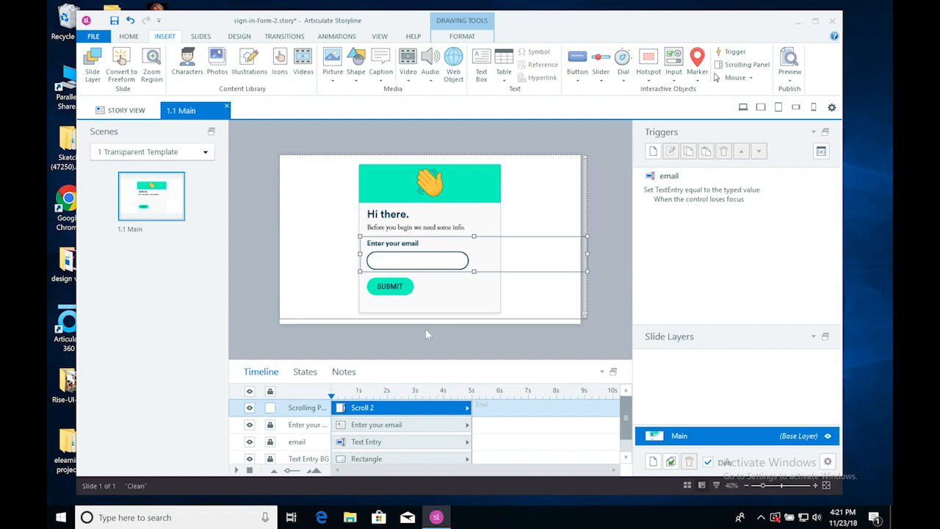
- Unlock the "Enter your email" label, email text entry and Text Entry BG rectangle
{"action": "left_click", "coordinate": [404, 429]}
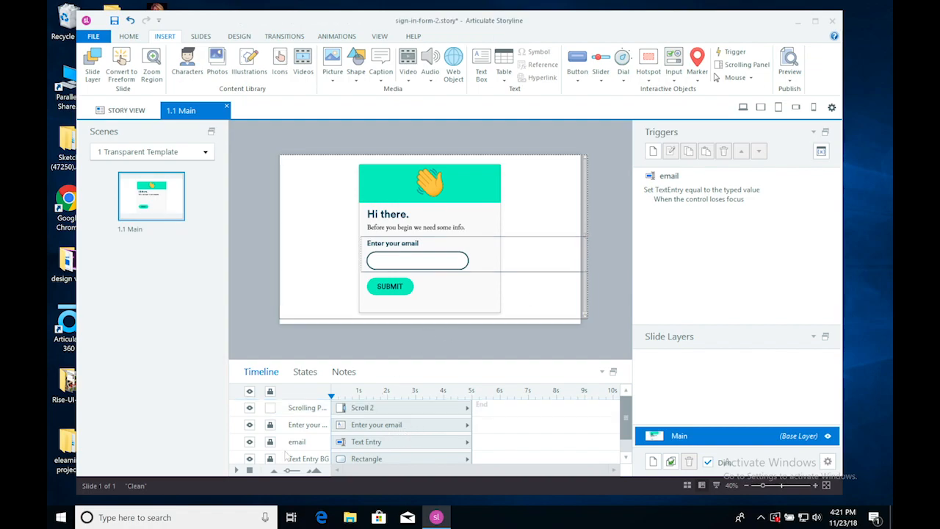
{"action": "left_click", "coordinate": [271, 427]}
{"action": "left_click", "coordinate": [271, 443]}
{"action": "left_click", "coordinate": [271, 459]}
- Move the Scroll 2 panel directly below the Text Entry BG rectangle in the timeline order, and select that rectangle
{"action": "left_click", "coordinate": [373, 440]}
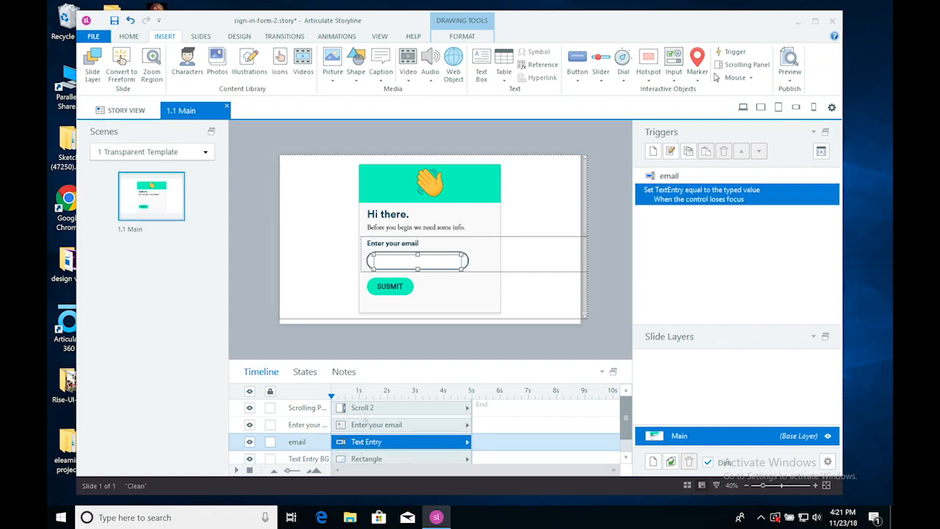
{"action": "left_click", "coordinate": [366, 409]}
{"action": "left_click_drag", "start_coordinate": [365, 408], "coordinate": [367, 457]}
{"action": "left_click", "coordinate": [367, 442]}
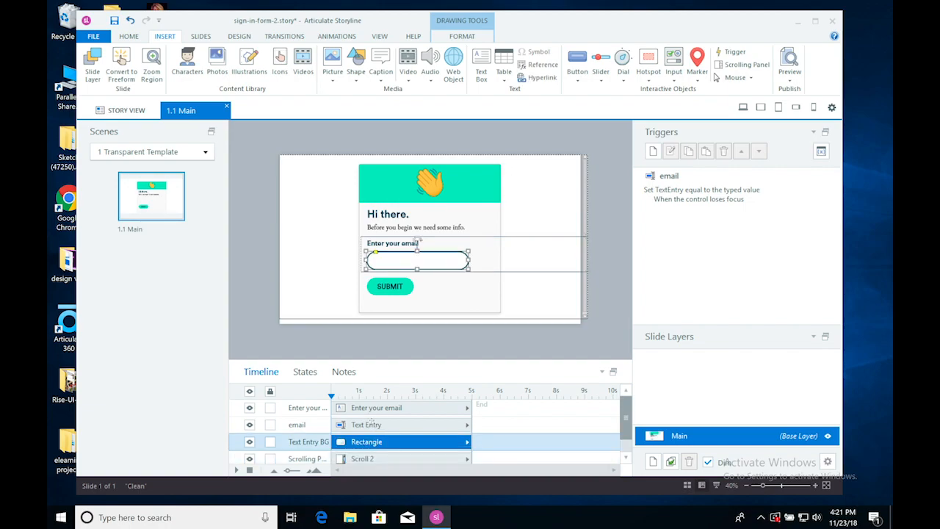
- Try to place the "Enter your email" label, email text entry and Text Entry BG rectangle inside the Scroll 2 panel
{"action": "left_click", "coordinate": [372, 425], "text": "ctrl"}
{"action": "left_click", "coordinate": [371, 406], "text": "ctrl"}
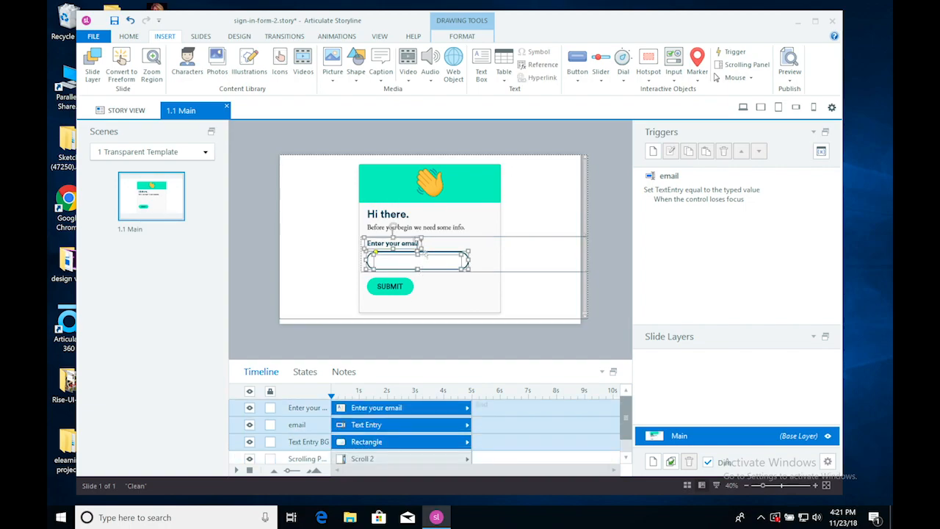
{"action": "left_click_drag", "start_coordinate": [424, 252], "coordinate": [424, 254]}
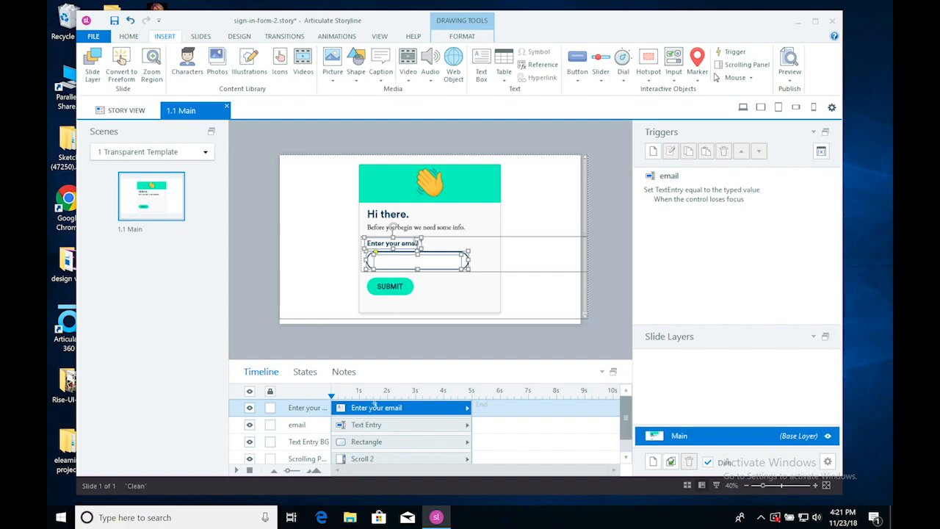
{"action": "left_click", "coordinate": [371, 444], "text": "shift"}
{"action": "left_click_drag", "start_coordinate": [438, 255], "coordinate": [438, 253]}
- Lock the Scroll 1 panel and retry placing the email label, text entry and background rectangle into the Scroll 2 panel
{"action": "scroll", "coordinate": [623, 415], "scroll_direction": "down", "scroll_amount": 1}
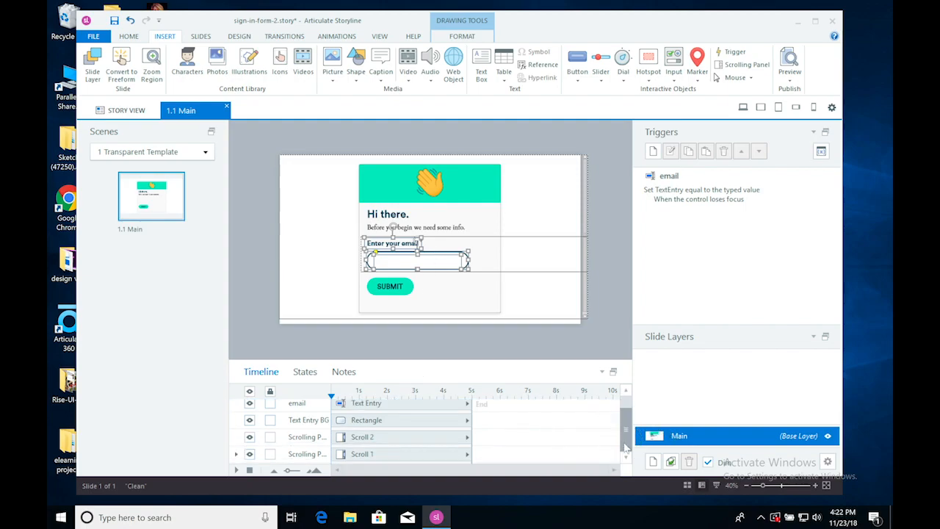
{"action": "left_click", "coordinate": [269, 454]}
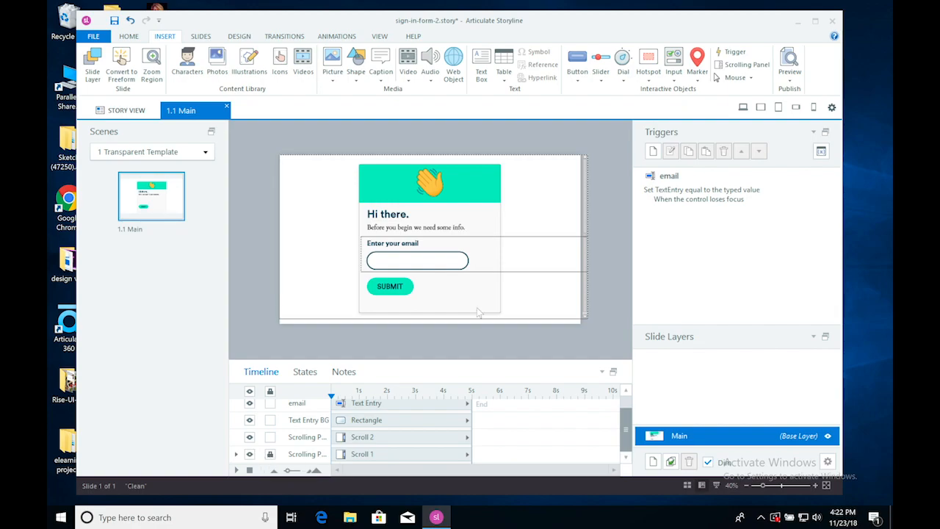
{"action": "left_click", "coordinate": [413, 244]}
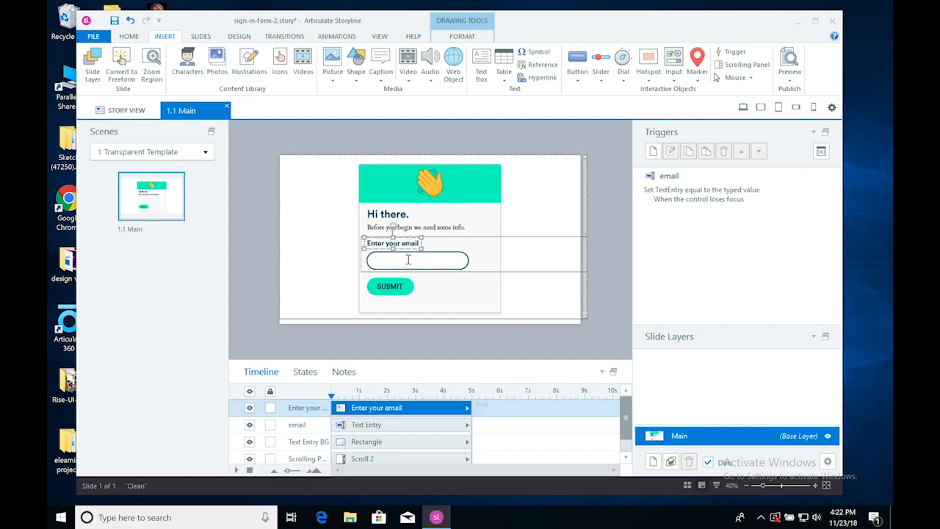
{"action": "left_click", "coordinate": [408, 259], "text": "shift"}
{"action": "left_click", "coordinate": [466, 258], "text": "shift"}
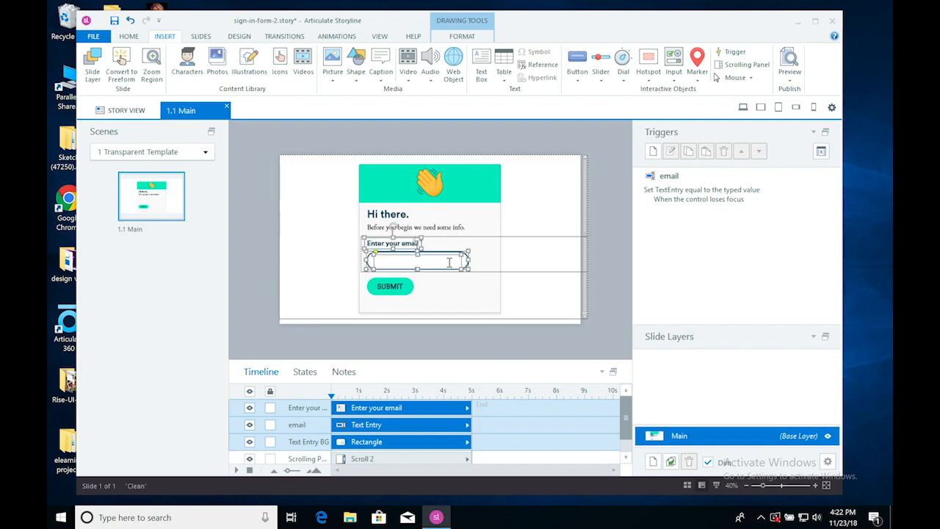
{"action": "left_click_drag", "start_coordinate": [448, 253], "coordinate": [448, 253]}
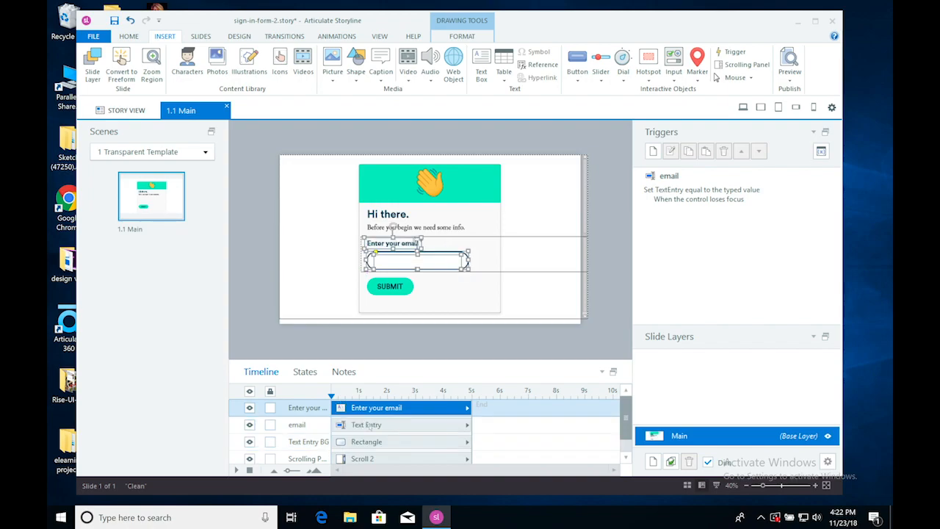
- Move the Scroll 2 panel to the front of the timeline order, above the "Enter your email" label
{"action": "left_click", "coordinate": [368, 425]}
{"action": "left_click", "coordinate": [368, 454]}
{"action": "left_click", "coordinate": [367, 443]}
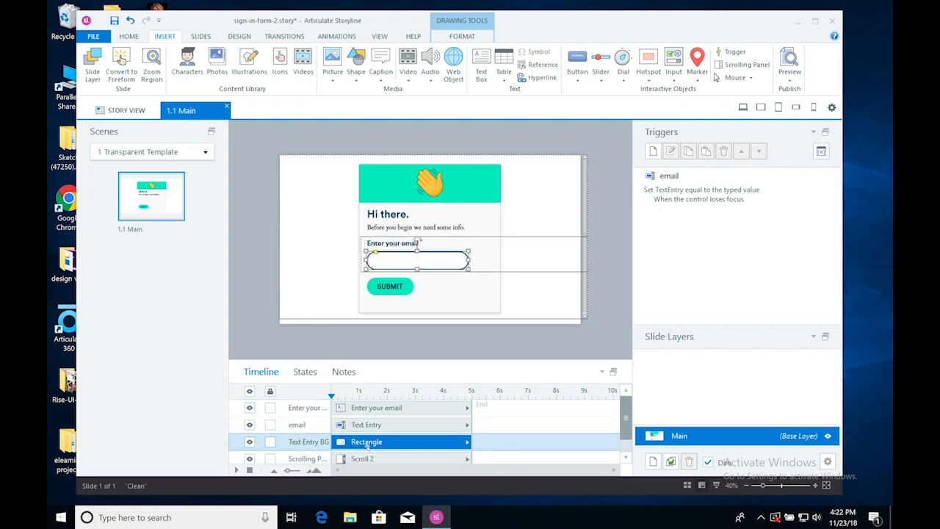
{"action": "left_click_drag", "start_coordinate": [365, 459], "coordinate": [361, 400]}
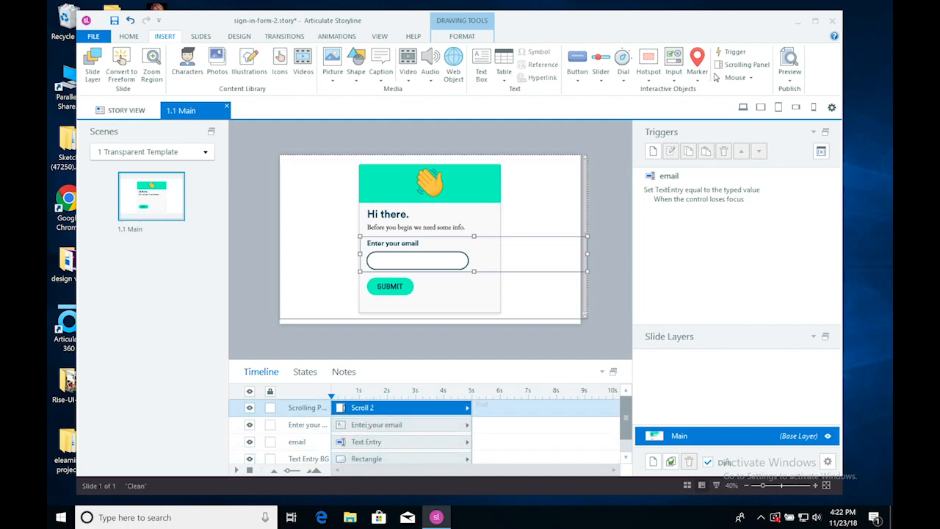
- Place the "Enter your email" label, email text entry and Text Entry BG rectangle together inside the Scroll 2 panel
{"action": "left_click", "coordinate": [366, 424]}
{"action": "left_click", "coordinate": [367, 459], "text": "shift"}
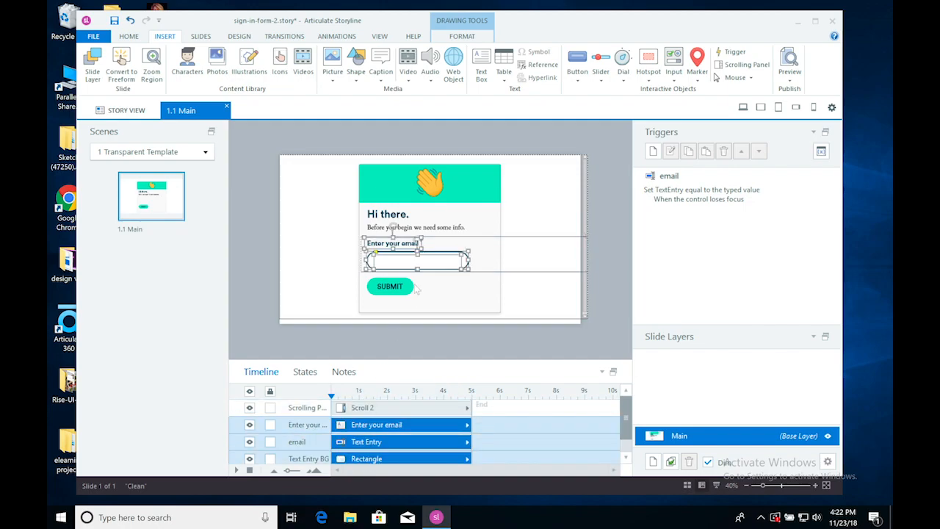
{"action": "left_click_drag", "start_coordinate": [410, 250], "coordinate": [411, 250]}
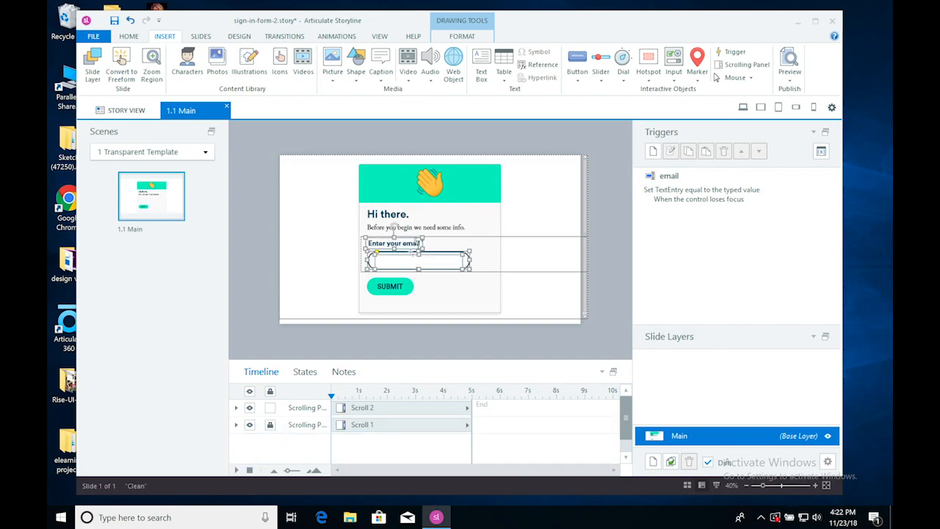
{"action": "left_click", "coordinate": [598, 274]}
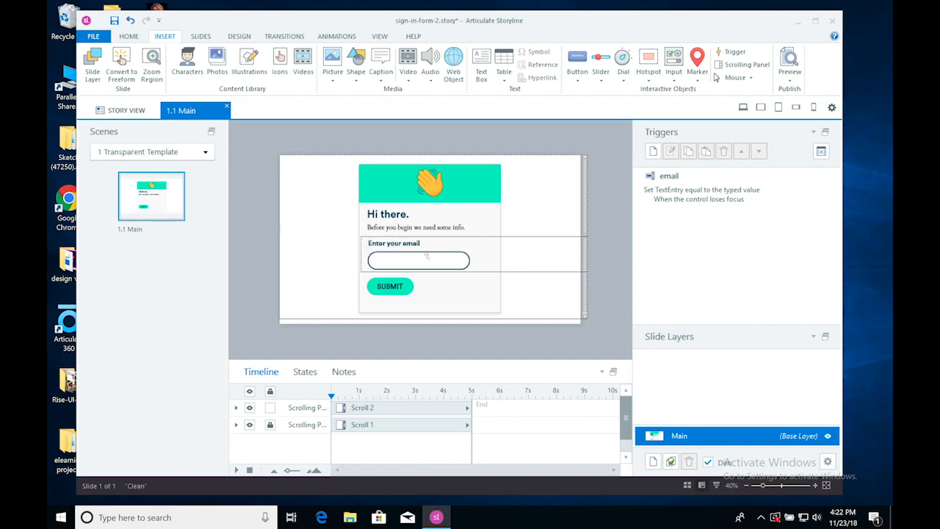
- Narrow the Scroll 2 panel slightly from its left edge to a width of about 947 px
{"action": "left_click", "coordinate": [403, 248]}
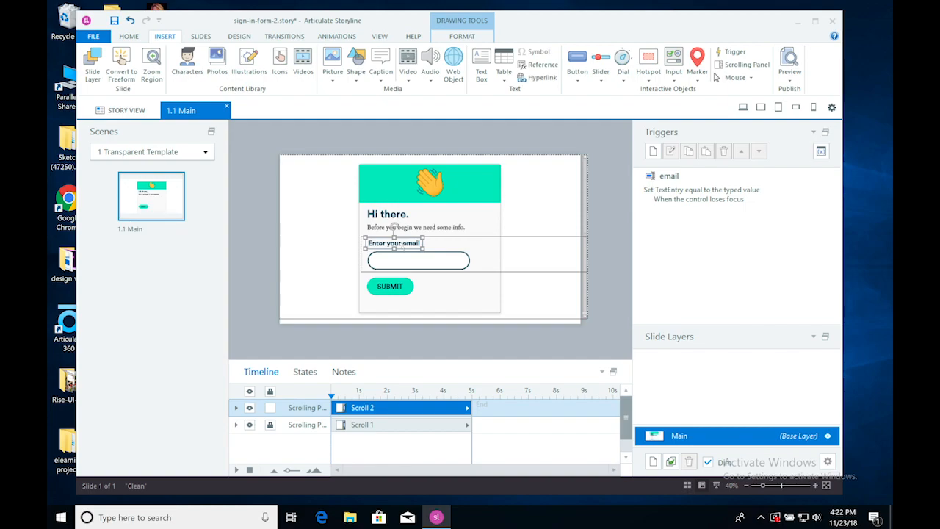
{"action": "left_click", "coordinate": [360, 256]}
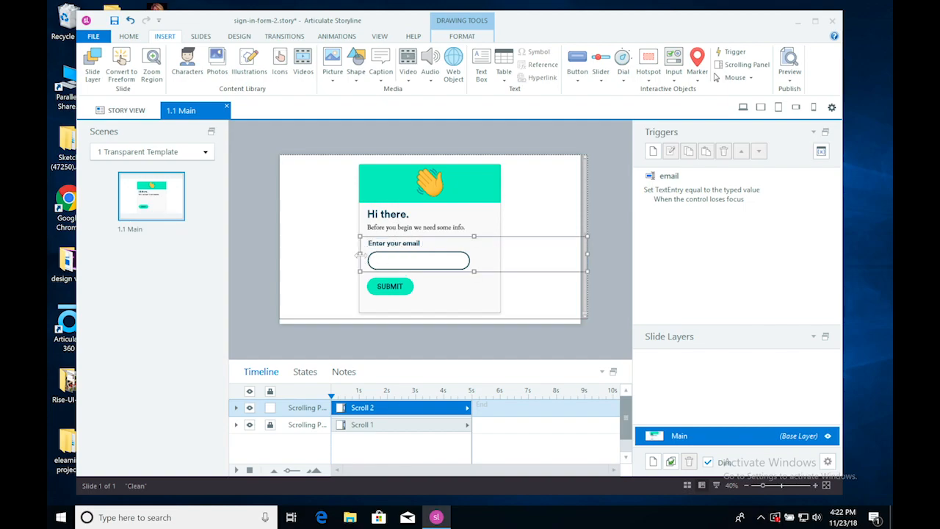
{"action": "left_click_drag", "start_coordinate": [359, 254], "coordinate": [363, 255]}
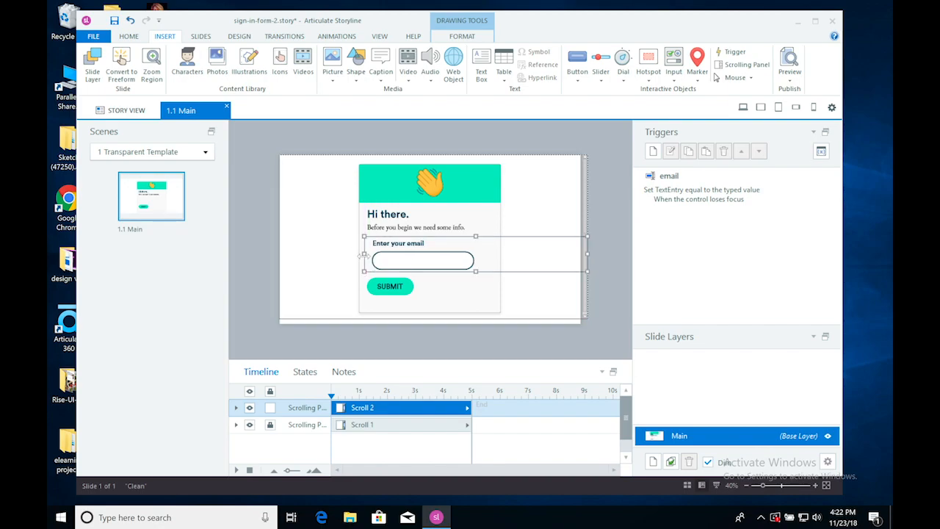
- Nudge the email label, text entry and background rectangle left within the Scroll 2 panel, placing the label at about X 374 px
{"action": "left_click", "coordinate": [394, 243]}
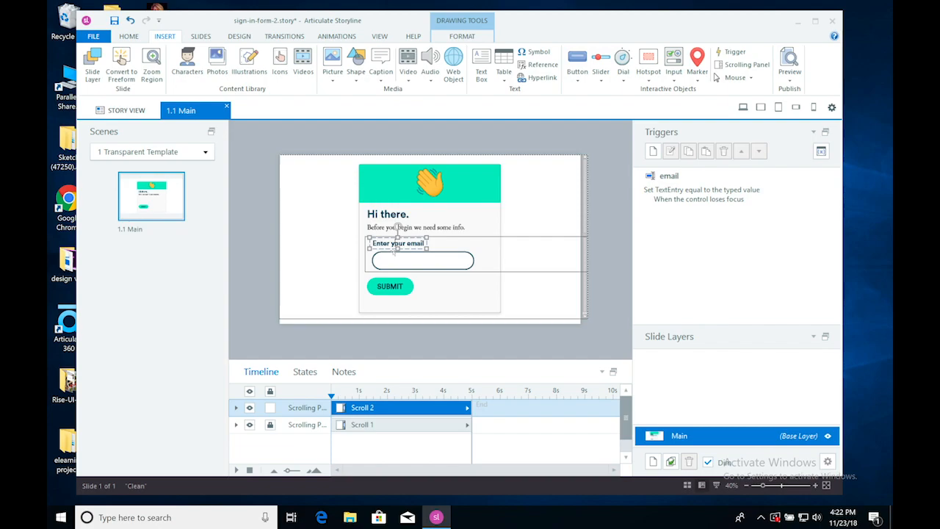
{"action": "left_click", "coordinate": [393, 259]}
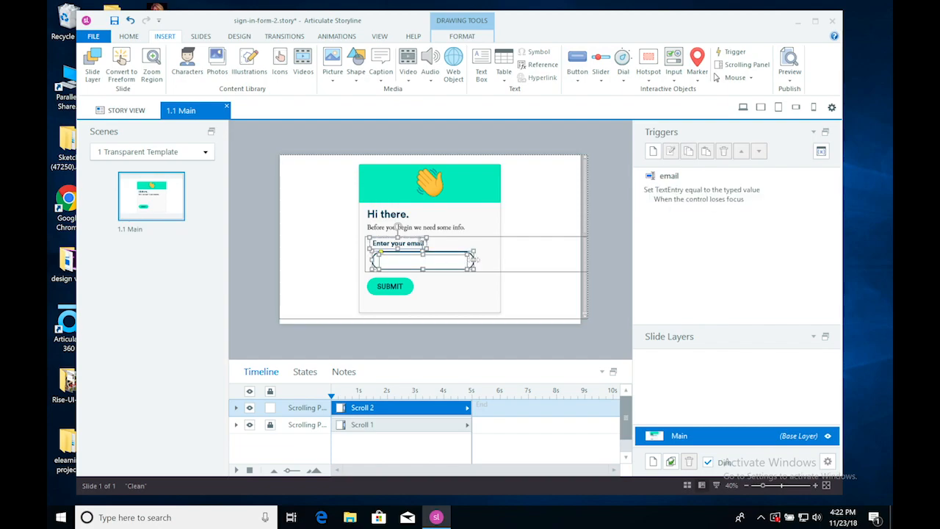
{"action": "key", "text": "Left"}
{"action": "key", "text": "Left"}
{"action": "key", "text": "Left"}
{"action": "key", "text": "Left"}
{"action": "key", "text": "Left"}
{"action": "key", "text": "Left"}
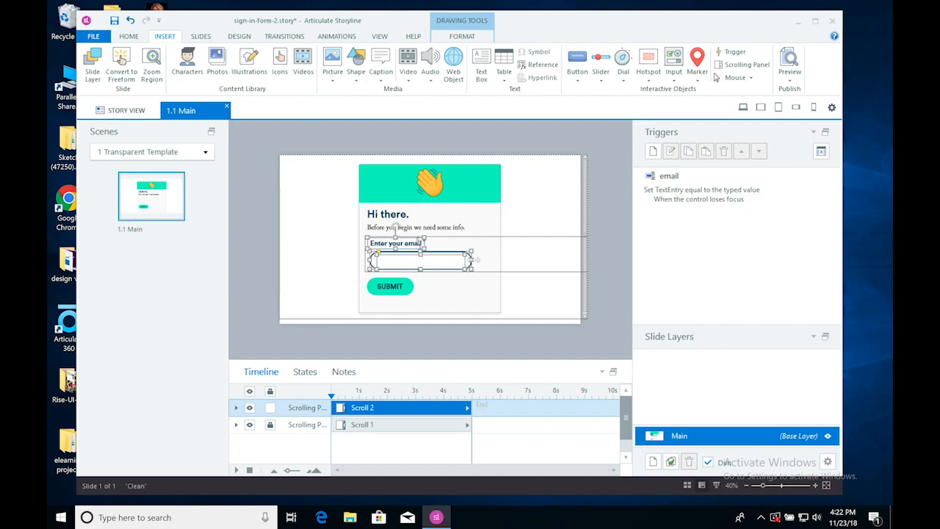
{"action": "key", "text": "Left"}
{"action": "left_click", "coordinate": [815, 485]}
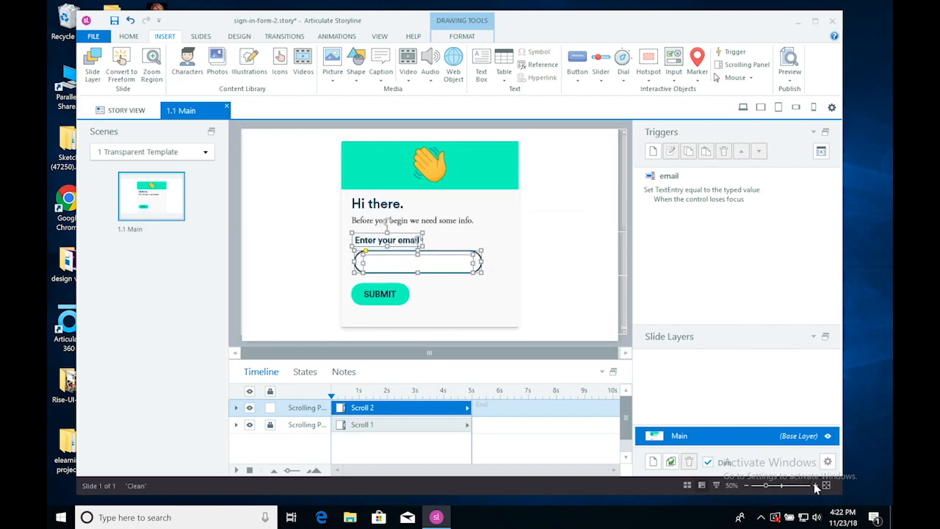
{"action": "left_click", "coordinate": [815, 484]}
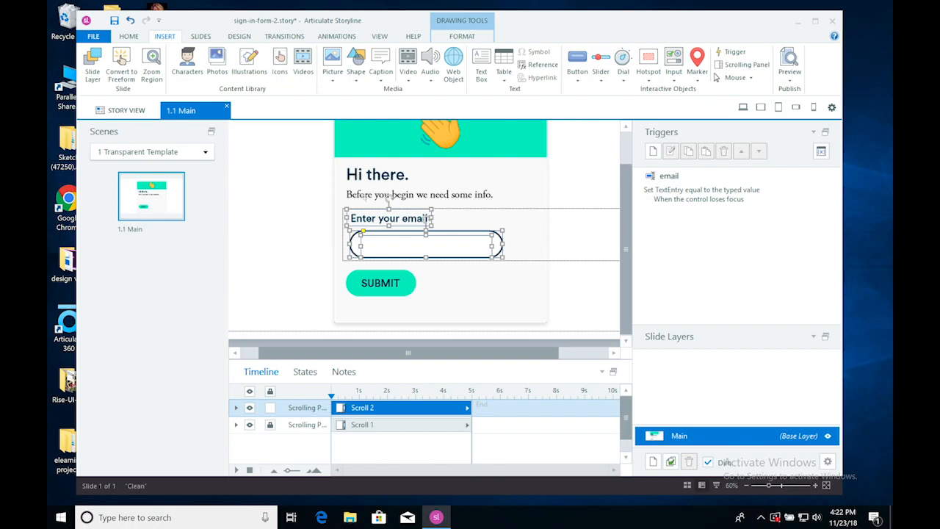
{"action": "left_click", "coordinate": [360, 201]}
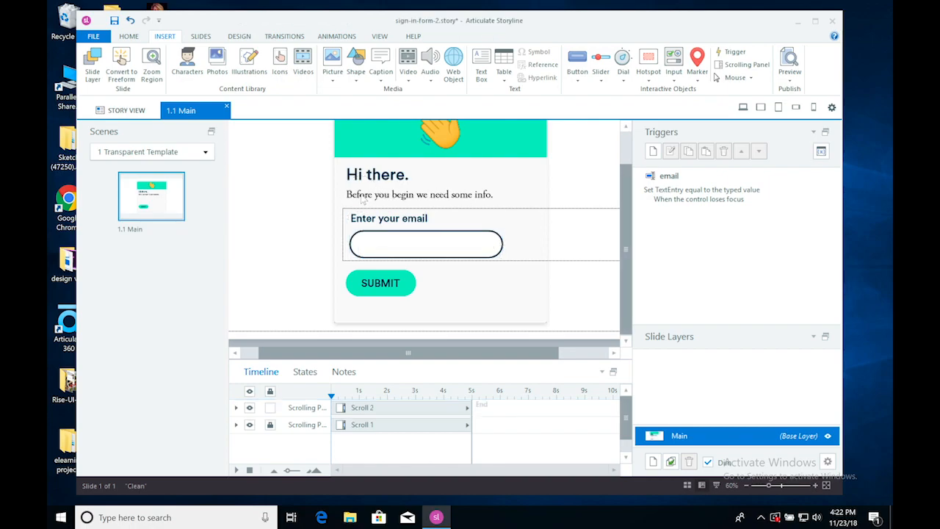
{"action": "left_click", "coordinate": [372, 219]}
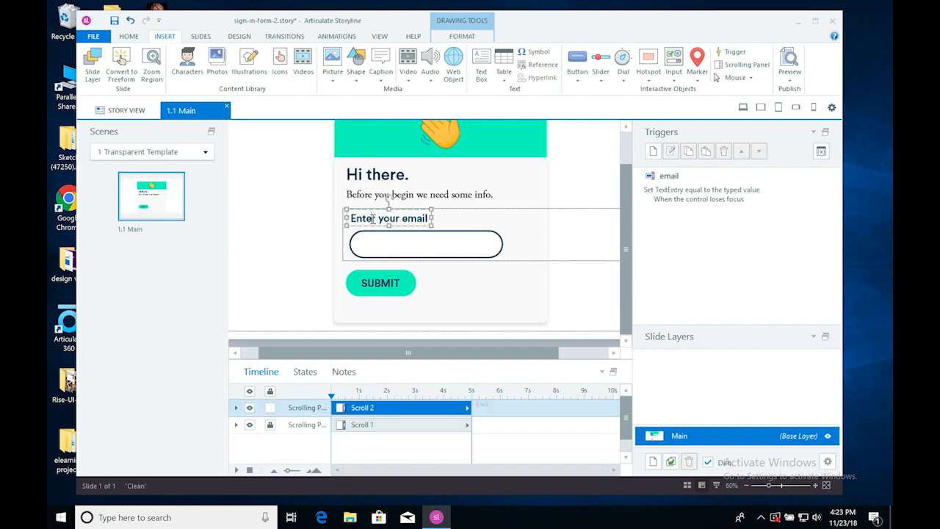
{"action": "left_click", "coordinate": [327, 206]}
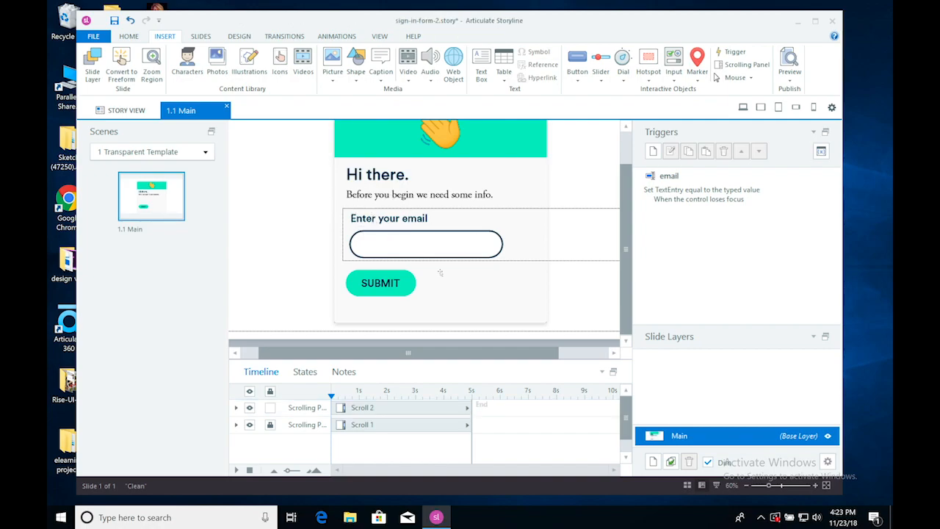
- Delay the start of the Scroll 2 panel to about 0.25 seconds on the timeline
{"action": "left_click", "coordinate": [401, 218]}
{"action": "left_click", "coordinate": [337, 36]}
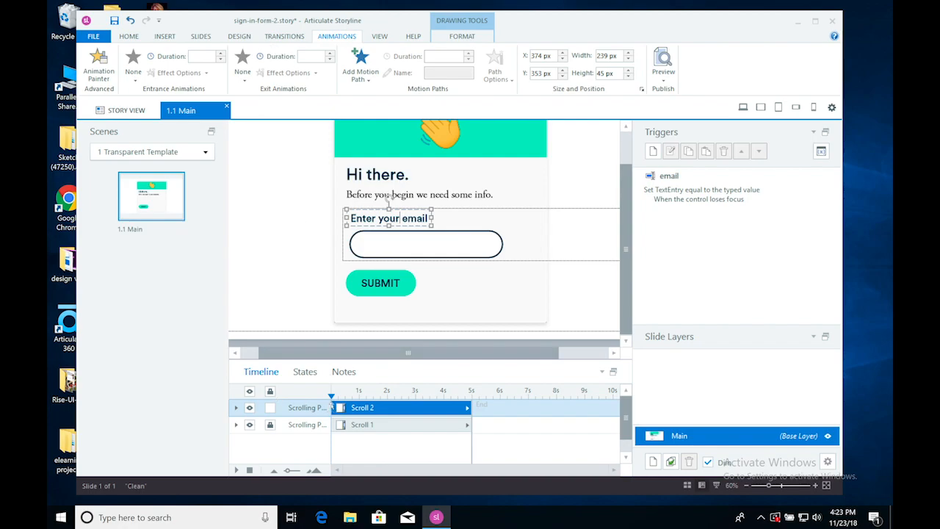
{"action": "left_click_drag", "start_coordinate": [334, 406], "coordinate": [339, 407]}
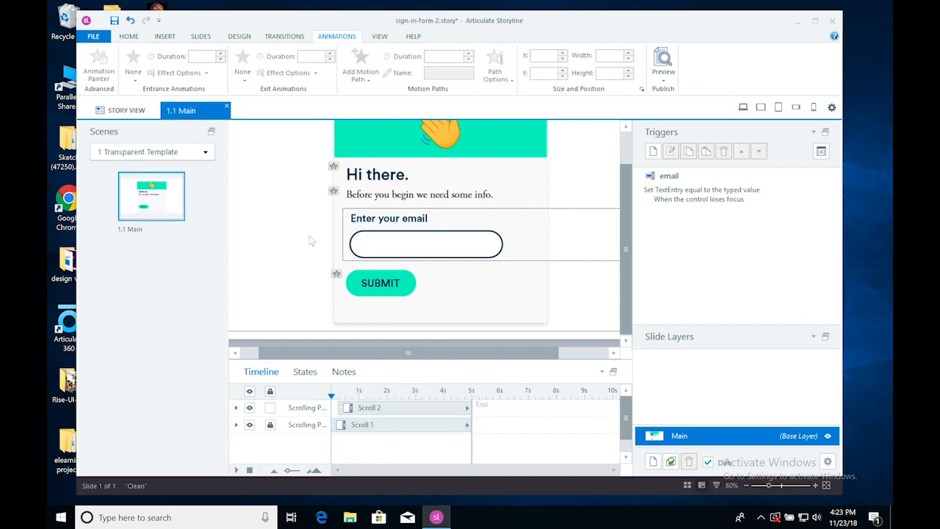
- Apply a 0.50-second Fly In entrance animation from the left to the email label, text entry and Text Entry BG rectangle in Scroll 2
{"action": "left_click", "coordinate": [369, 407]}
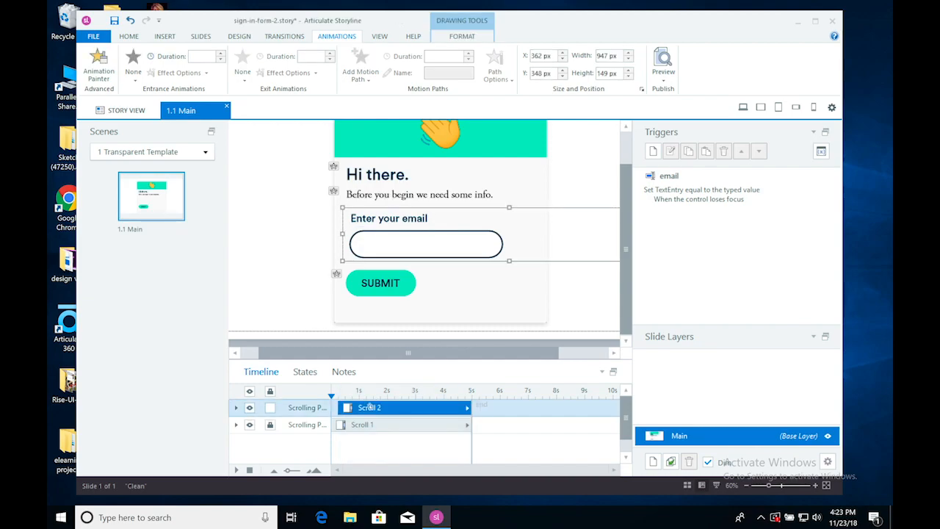
{"action": "left_click", "coordinate": [236, 407]}
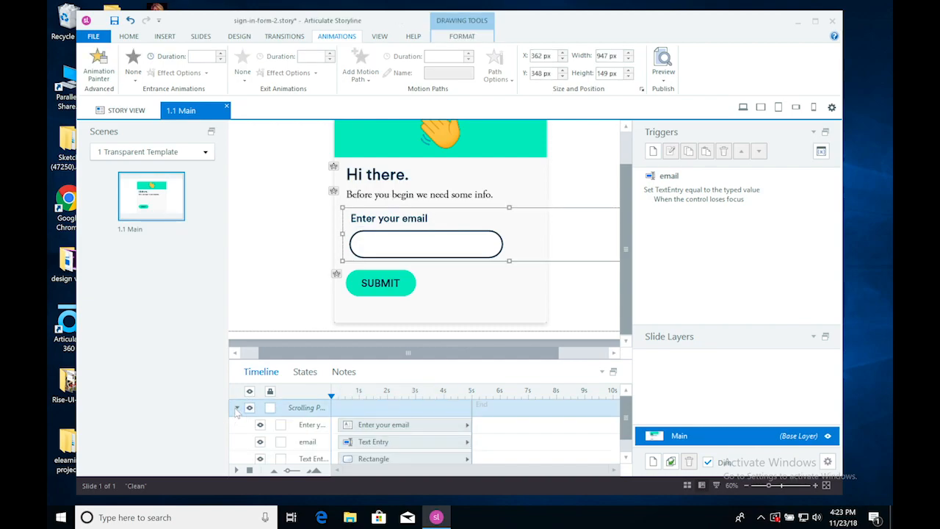
{"action": "left_click", "coordinate": [373, 425]}
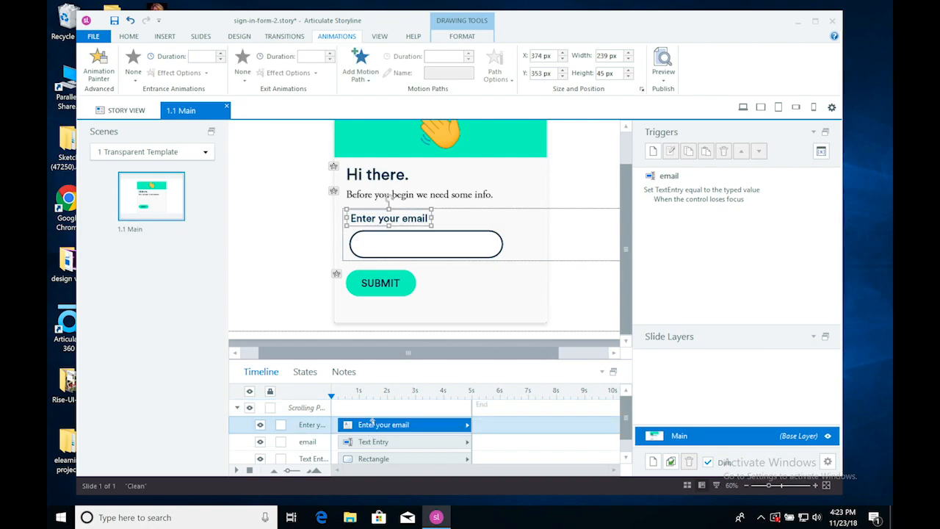
{"action": "scroll", "coordinate": [374, 422], "scroll_direction": "down", "scroll_amount": 1}
{"action": "left_click", "coordinate": [365, 439], "text": "shift"}
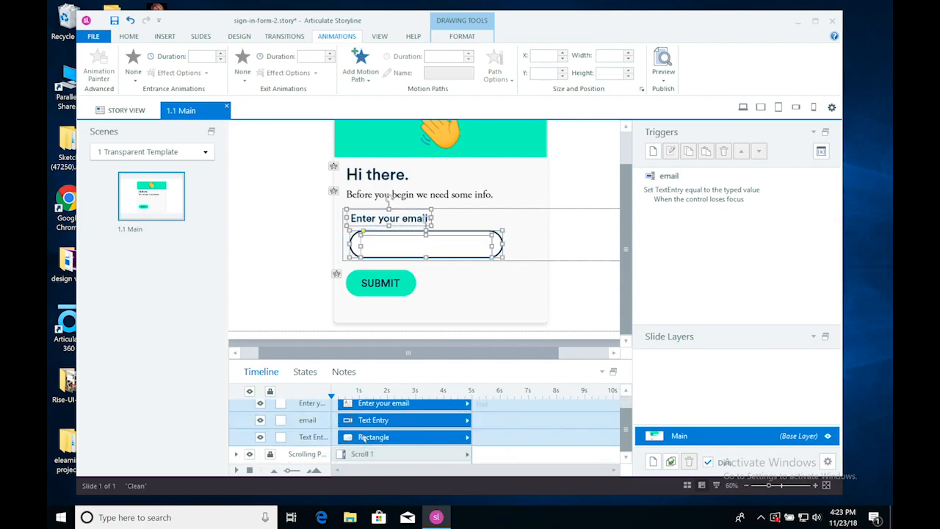
{"action": "left_click", "coordinate": [133, 65]}
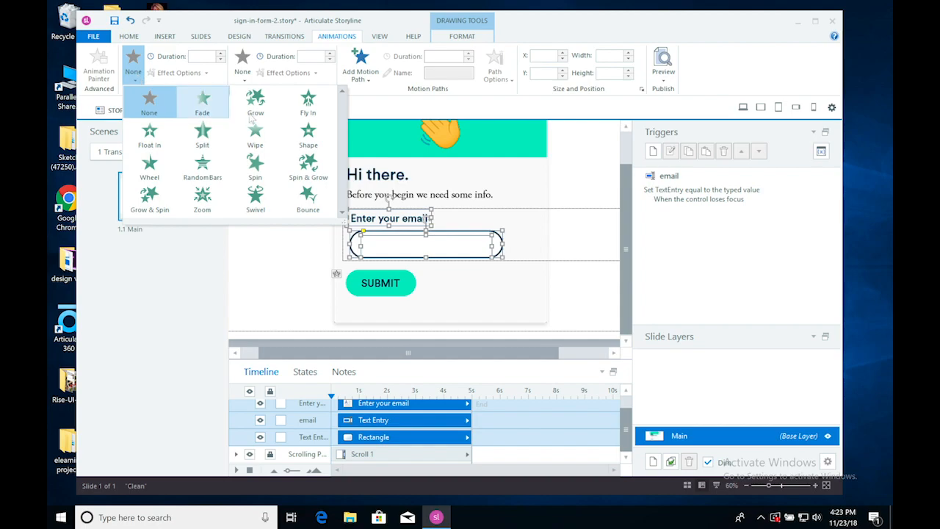
{"action": "left_click", "coordinate": [308, 110]}
{"action": "left_click", "coordinate": [177, 72]}
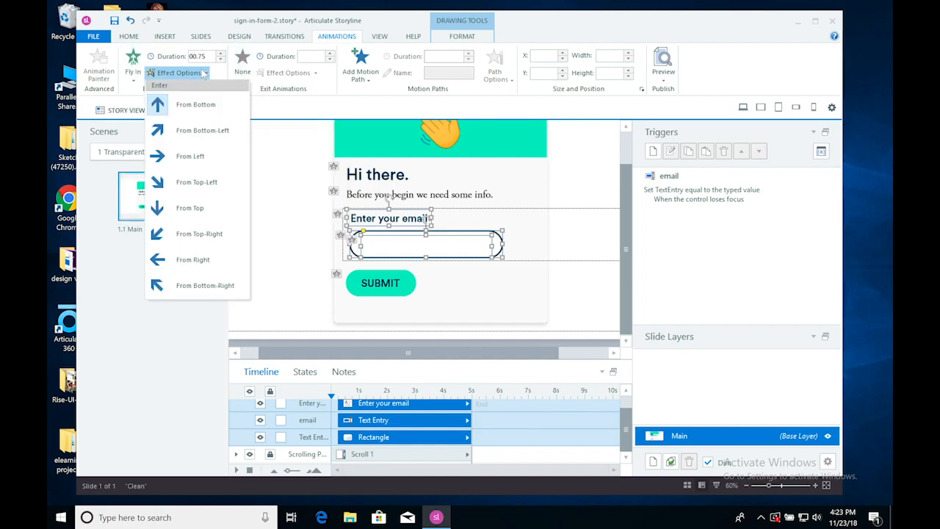
{"action": "left_click", "coordinate": [188, 156]}
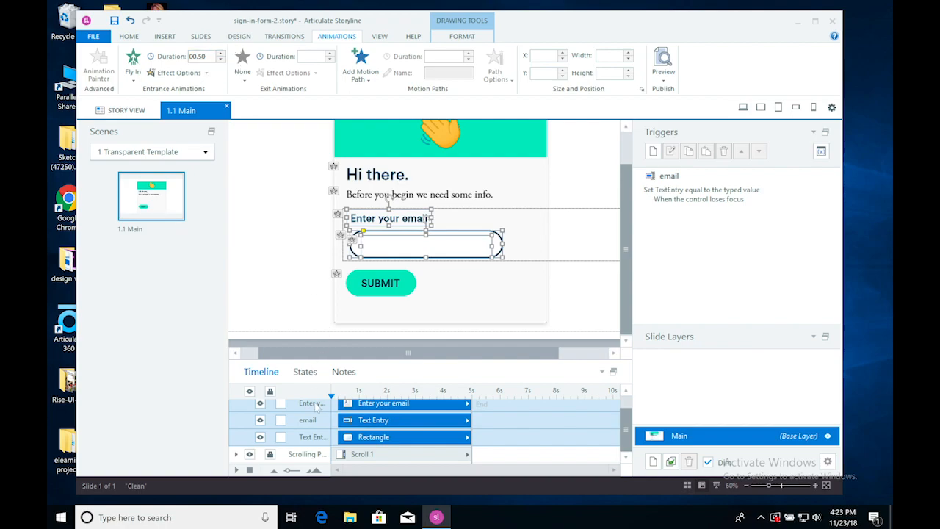
- Collapse the Scroll 2 group and delay its start to about 0.5 seconds on the timeline
{"action": "left_click_drag", "start_coordinate": [626, 424], "coordinate": [626, 378]}
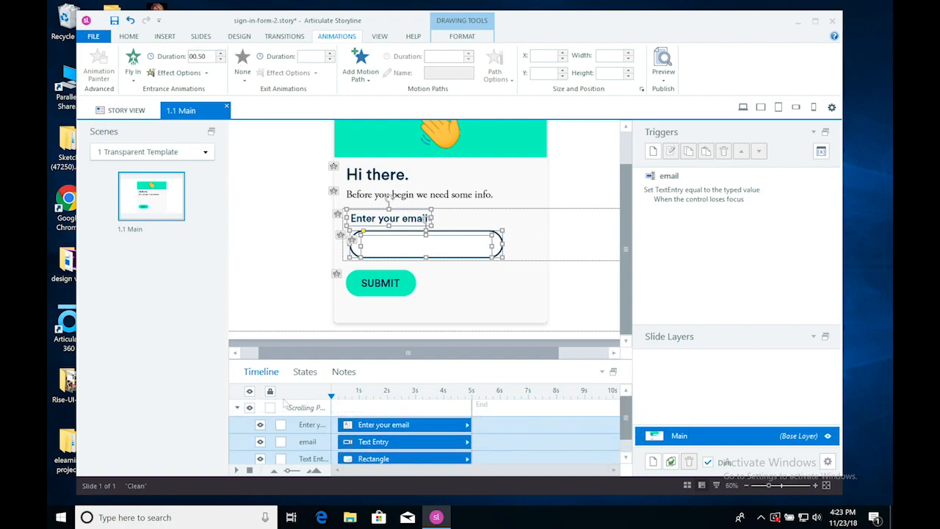
{"action": "left_click", "coordinate": [237, 407]}
{"action": "left_click_drag", "start_coordinate": [351, 412], "coordinate": [358, 412]}
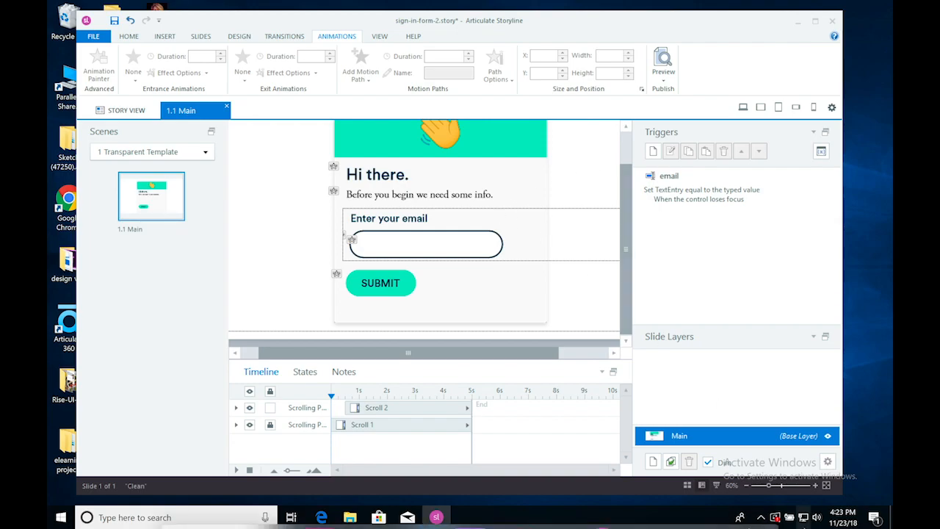
- Preview the slide, replay its entrance animations once, and return to editing
{"action": "left_click", "coordinate": [663, 77]}
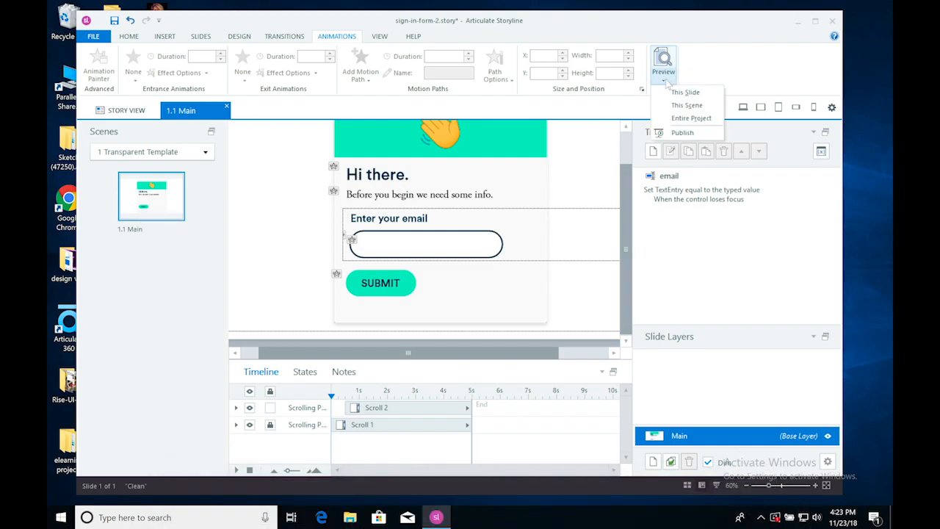
{"action": "left_click", "coordinate": [667, 90]}
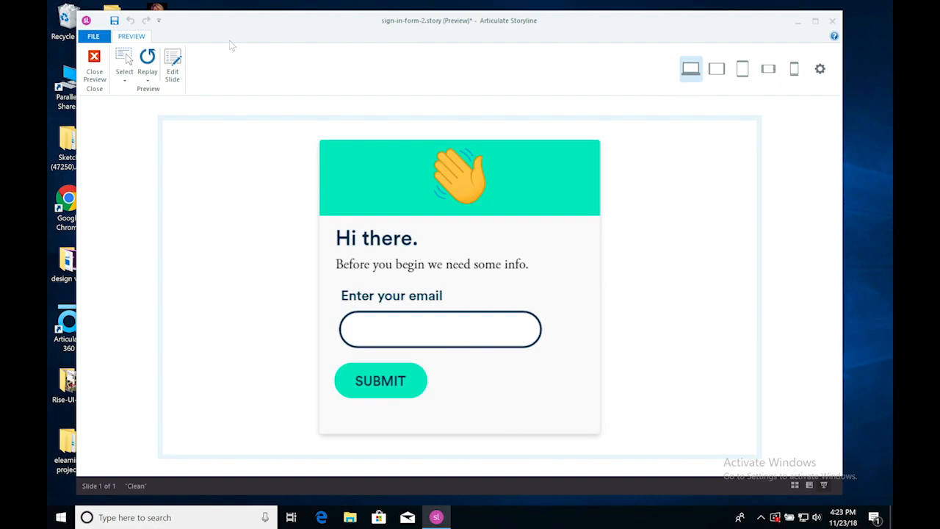
{"action": "left_click", "coordinate": [154, 63]}
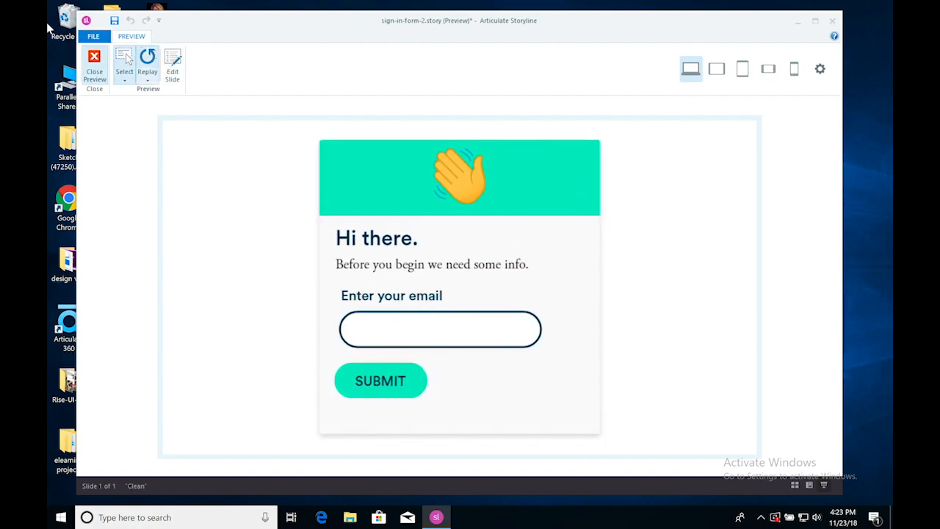
{"action": "left_click", "coordinate": [103, 63]}
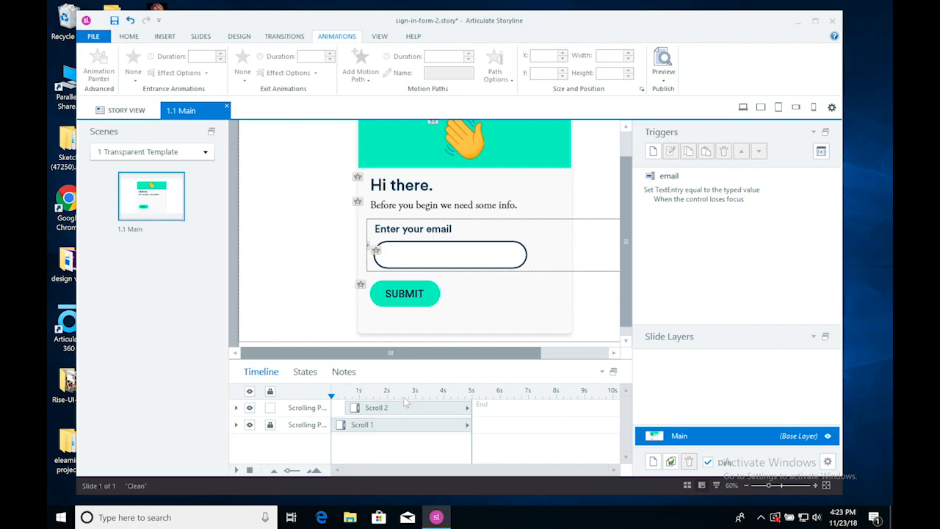
- Expand the Scroll 2 group and try starting its text entry and background rectangle at about 0.25 seconds on the timeline
{"action": "left_click", "coordinate": [366, 408]}
{"action": "left_click", "coordinate": [237, 408]}
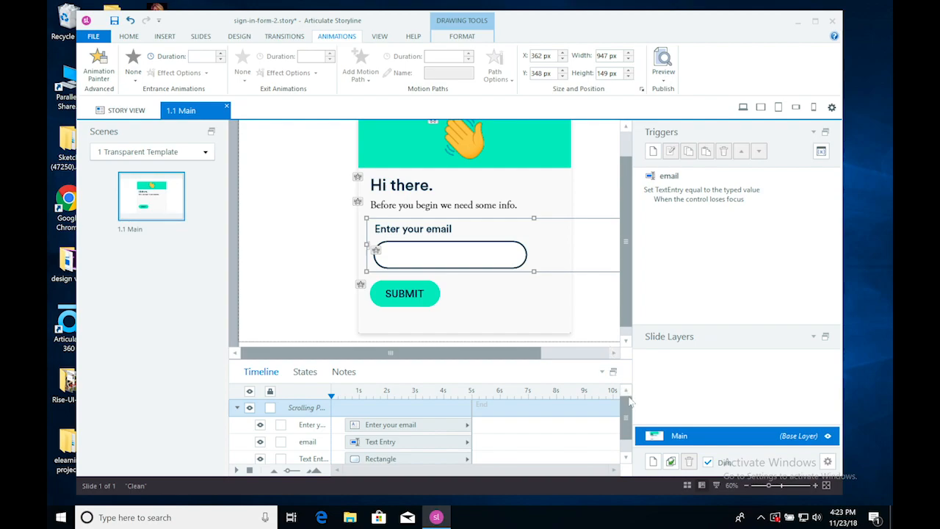
{"action": "left_click", "coordinate": [367, 441]}
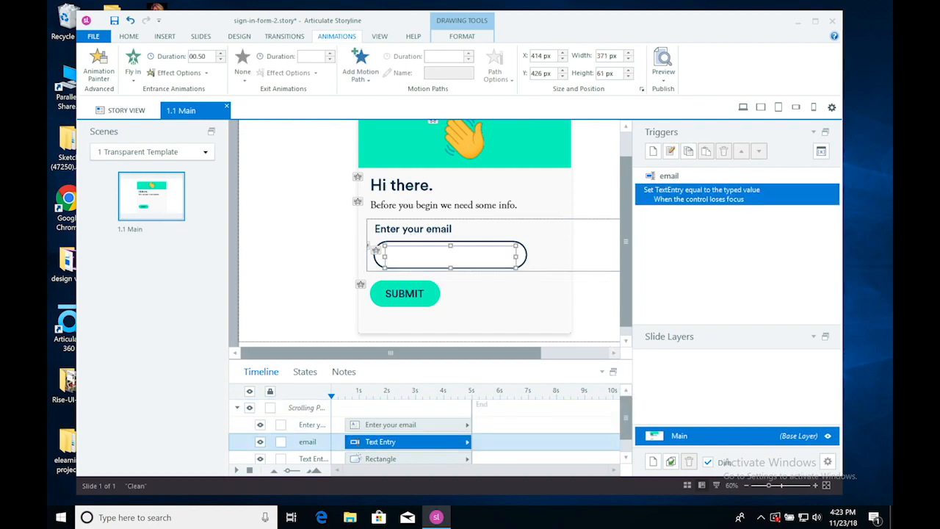
{"action": "left_click", "coordinate": [356, 458], "text": "ctrl"}
{"action": "left_click_drag", "start_coordinate": [345, 444], "coordinate": [339, 444]}
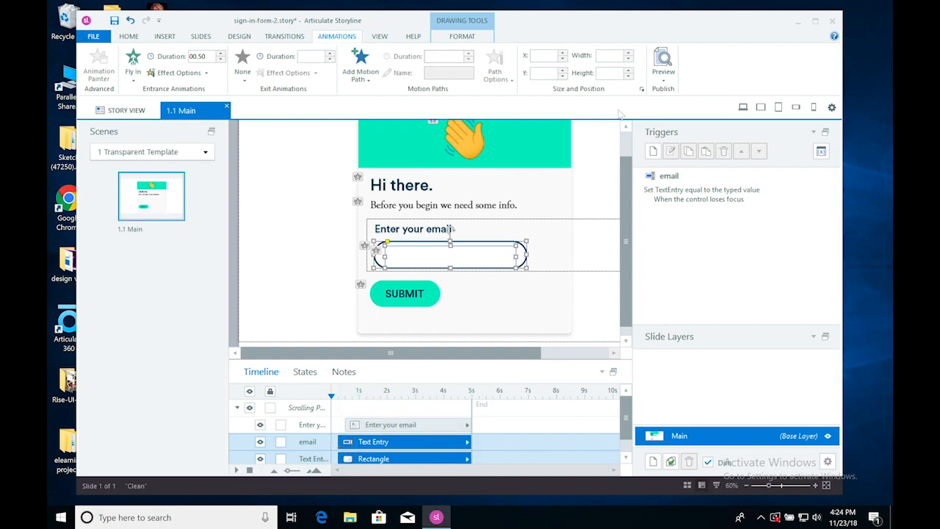
- Preview the slide to check the timing of the text entry and rectangle against the email label, and close the preview
{"action": "left_click", "coordinate": [667, 81]}
{"action": "left_click", "coordinate": [670, 91]}
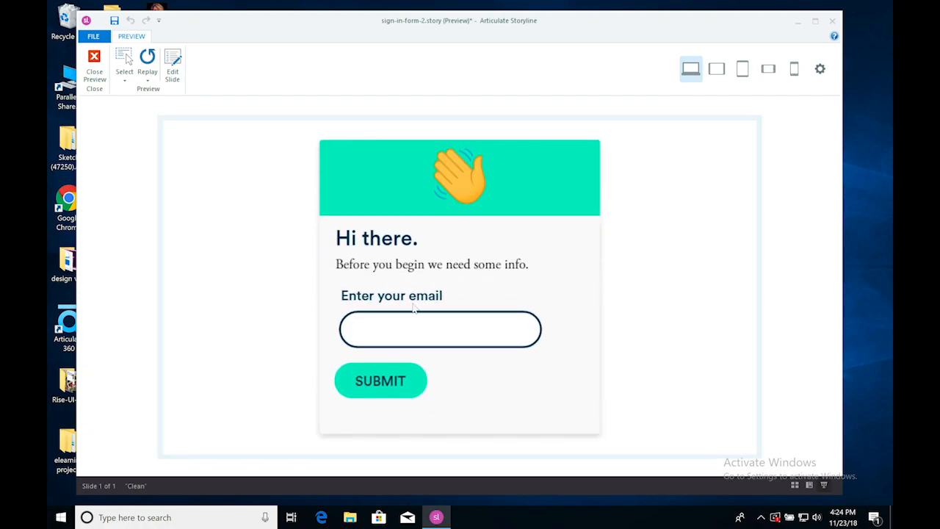
{"action": "left_click", "coordinate": [101, 74]}
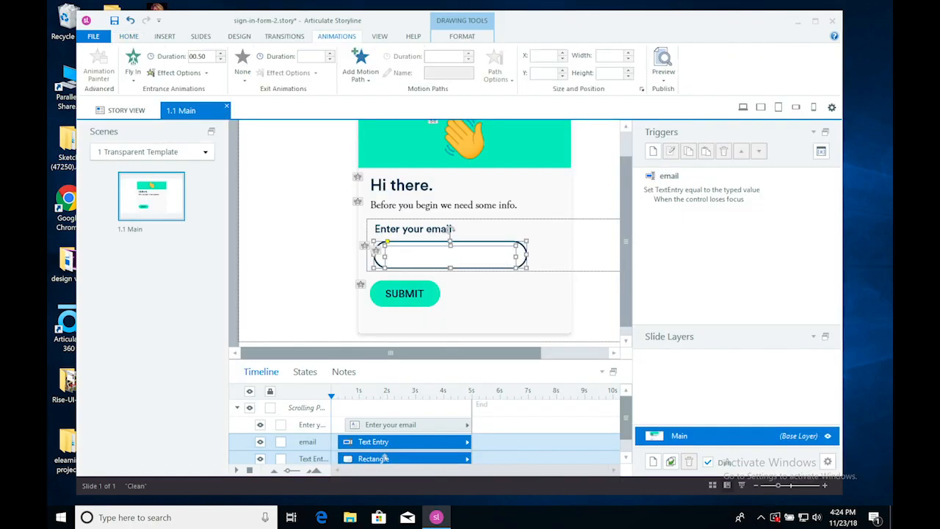
- Move the text entry and rectangle back to about 0.5 seconds, and start the "Enter your email" label at about 0.25 seconds
{"action": "left_click_drag", "start_coordinate": [342, 442], "coordinate": [347, 434]}
{"action": "left_click", "coordinate": [346, 425]}
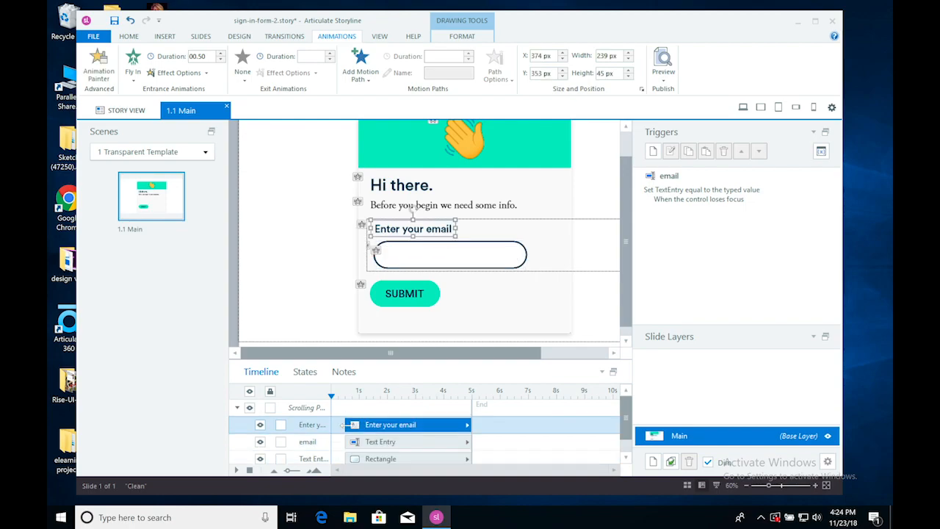
{"action": "left_click_drag", "start_coordinate": [347, 427], "coordinate": [341, 427]}
- Preview the slide, replay it twice to check the staggered email label and field animations, and close the preview
{"action": "left_click", "coordinate": [664, 81]}
{"action": "left_click", "coordinate": [684, 93]}
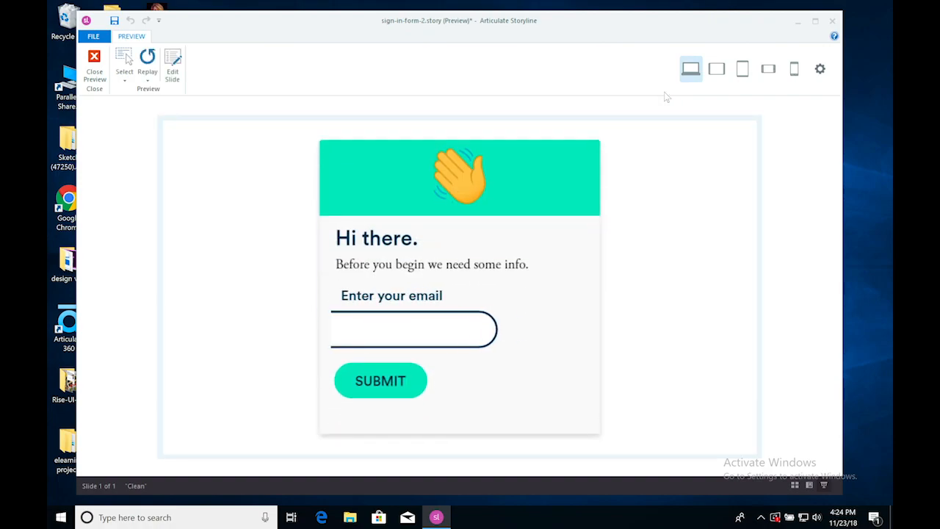
{"action": "left_click", "coordinate": [150, 59]}
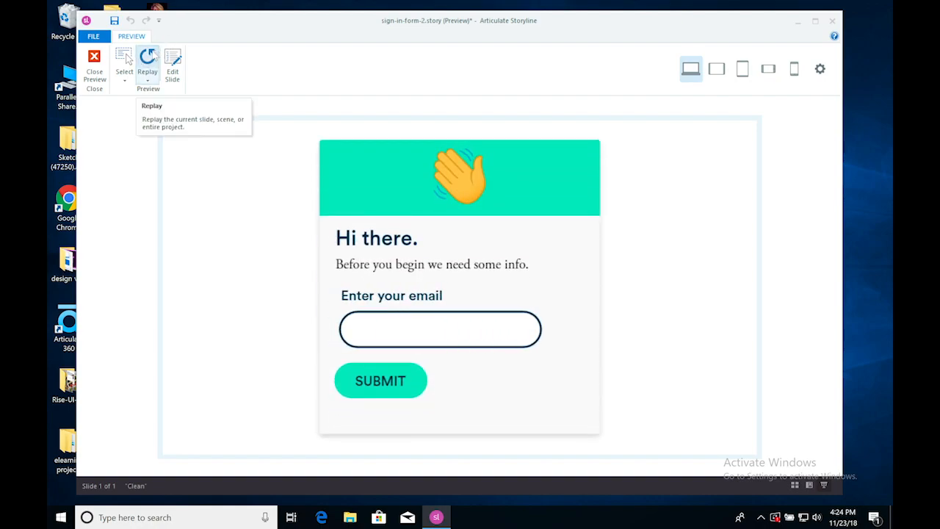
{"action": "left_click", "coordinate": [150, 59]}
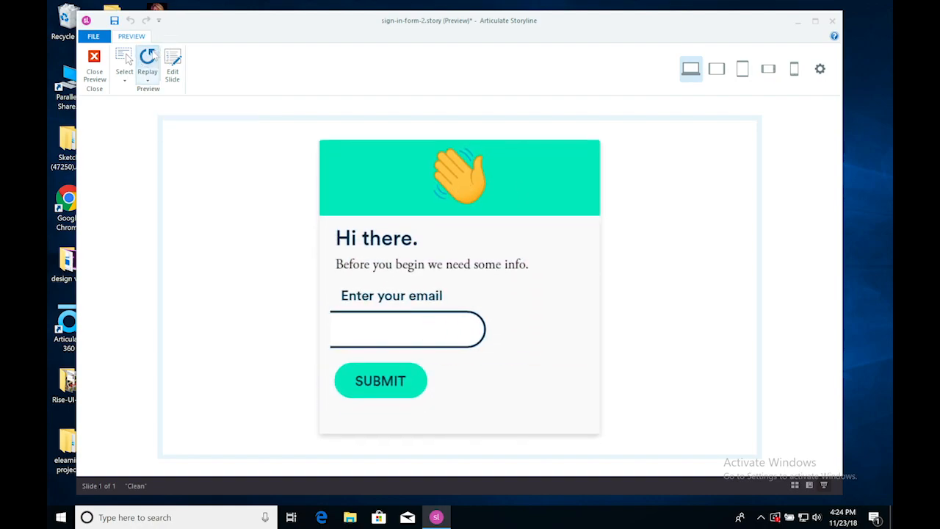
{"action": "left_click", "coordinate": [96, 66]}
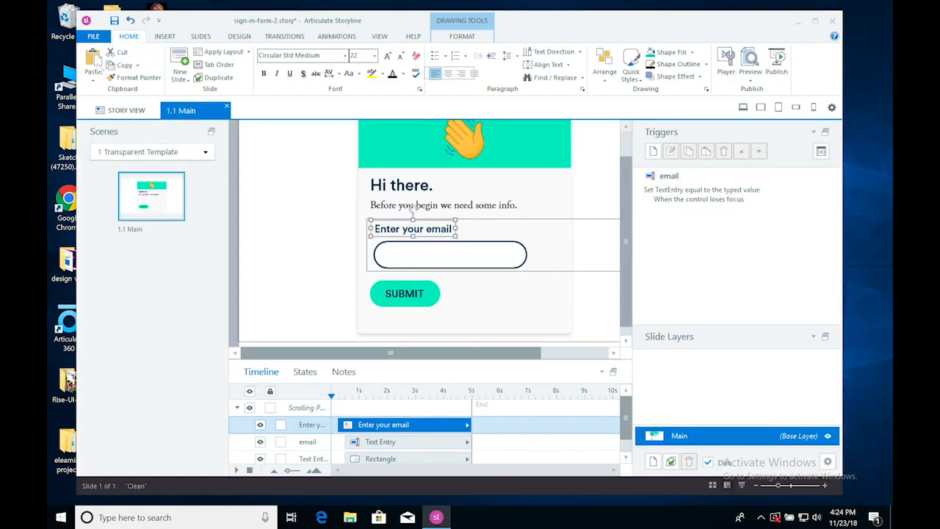